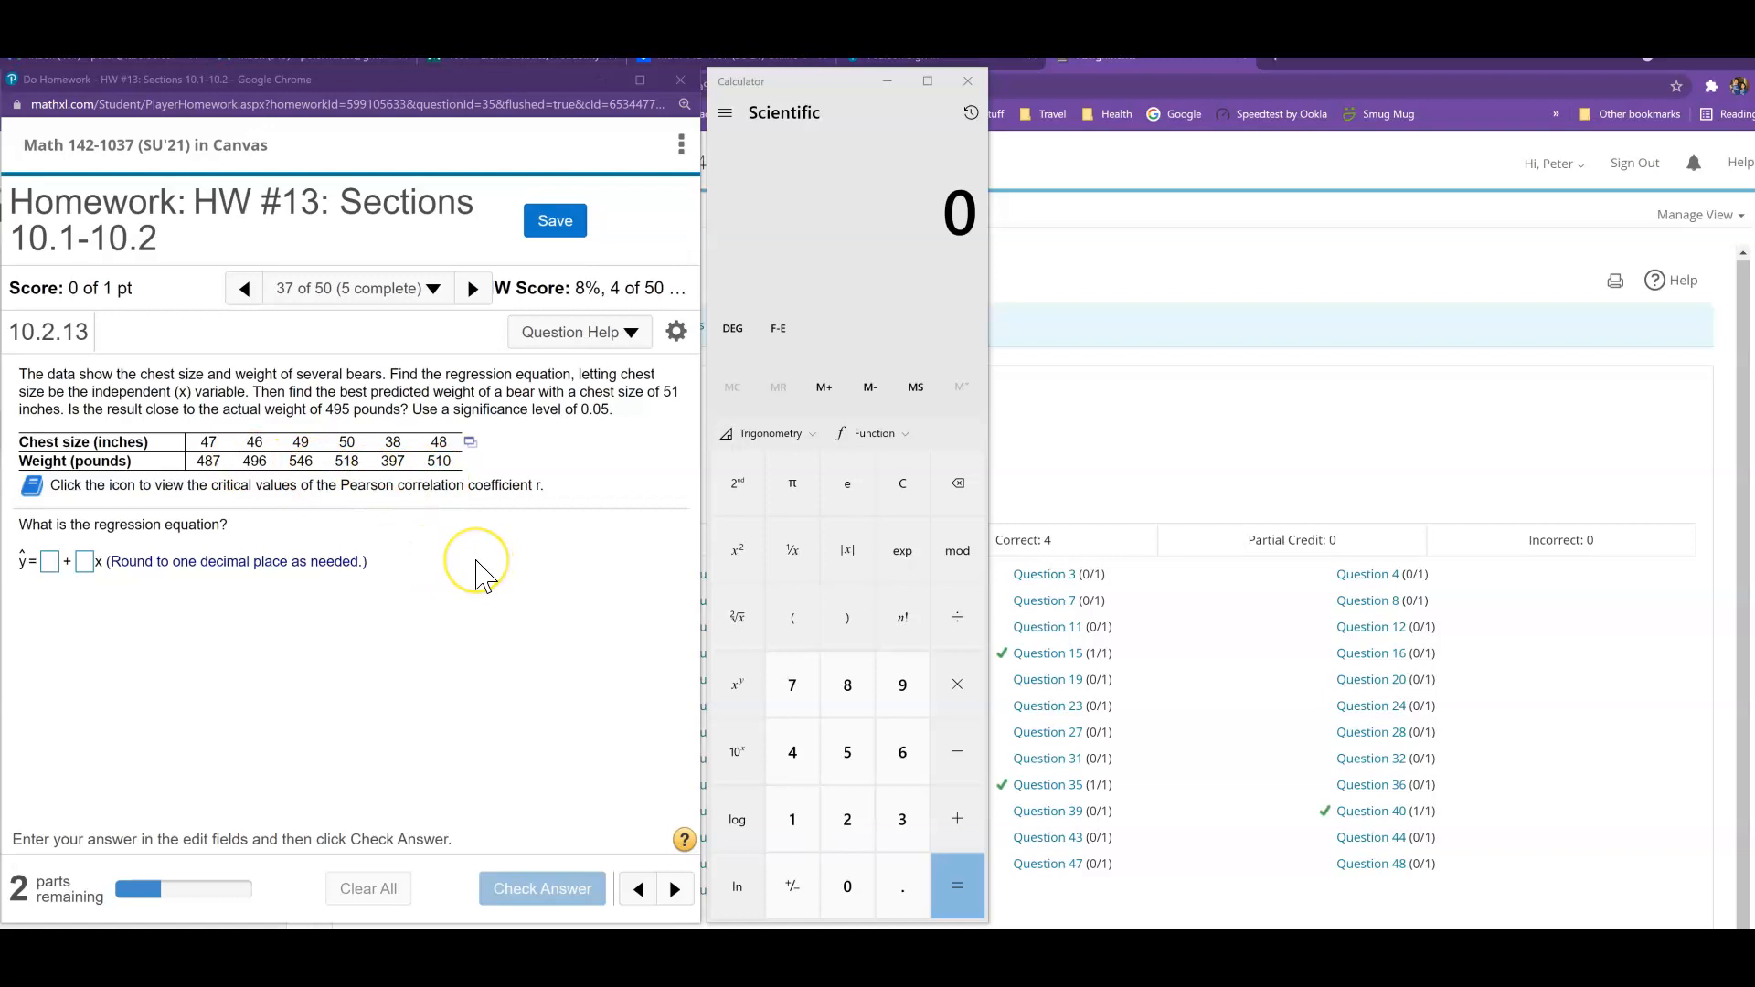
# - Open the bear chest size and weight data in StatCrunch and enlarge its window beside the calculator
pyautogui.click(470, 441)
pyautogui.click(519, 477)
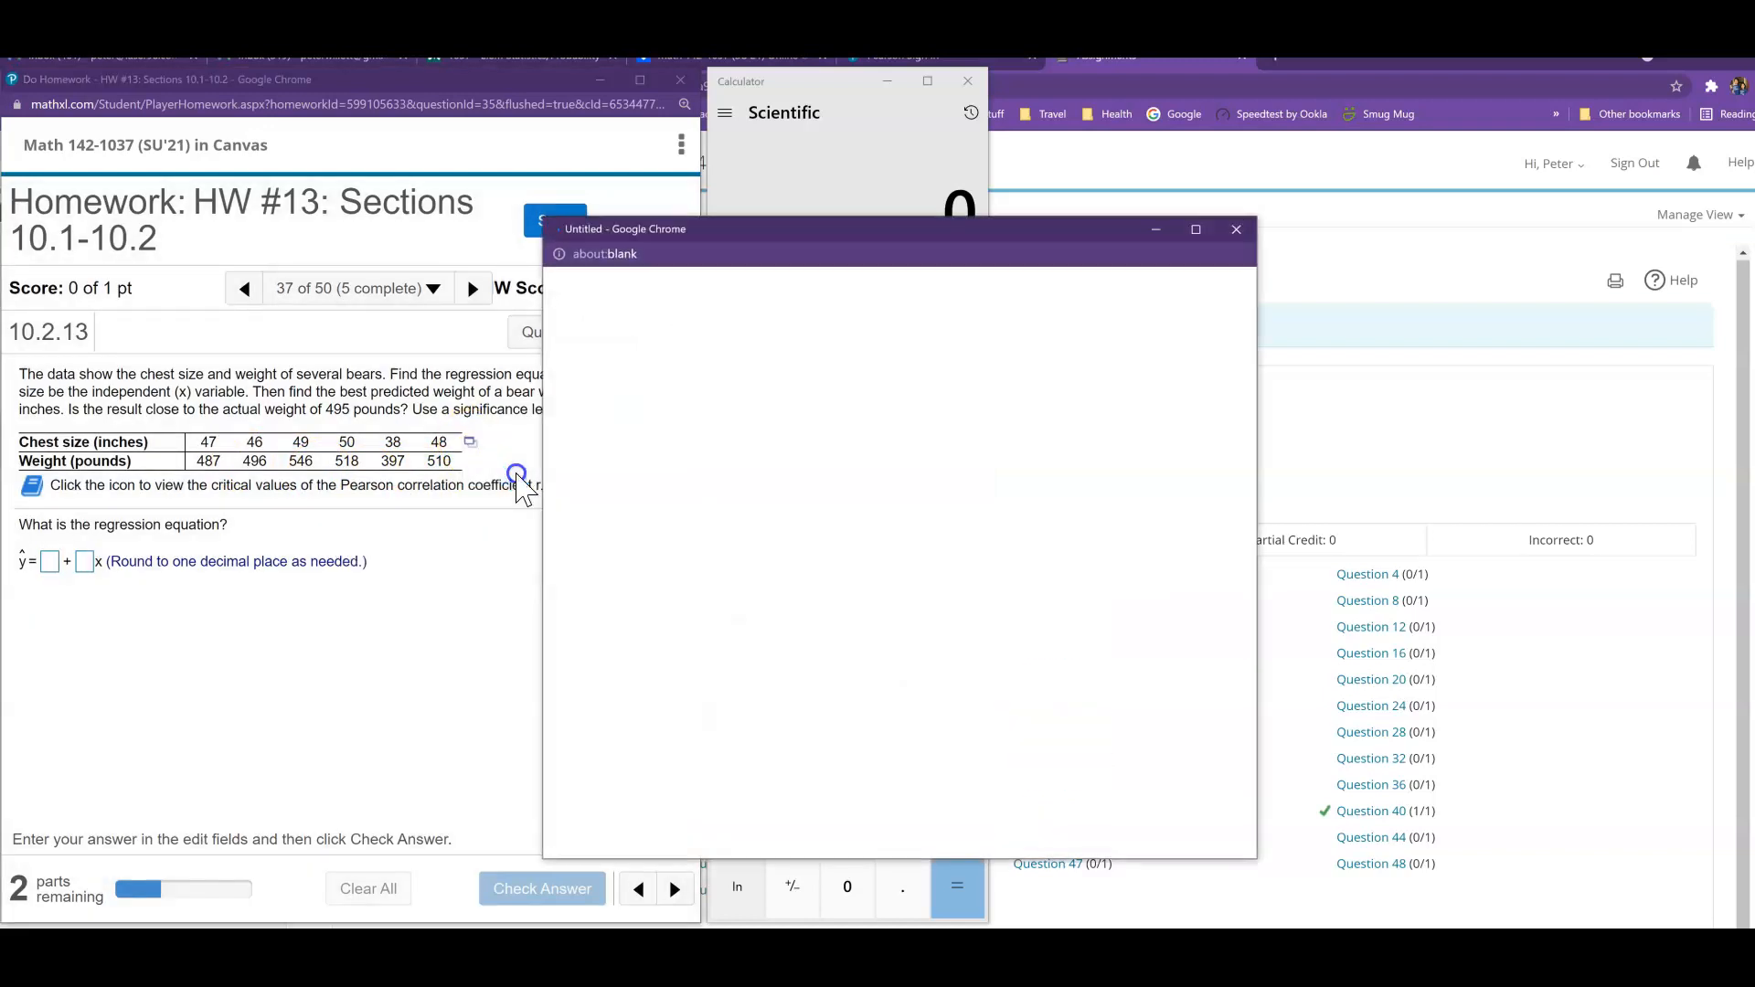
pyautogui.moveTo(791, 235); pyautogui.dragTo(1236, 86)
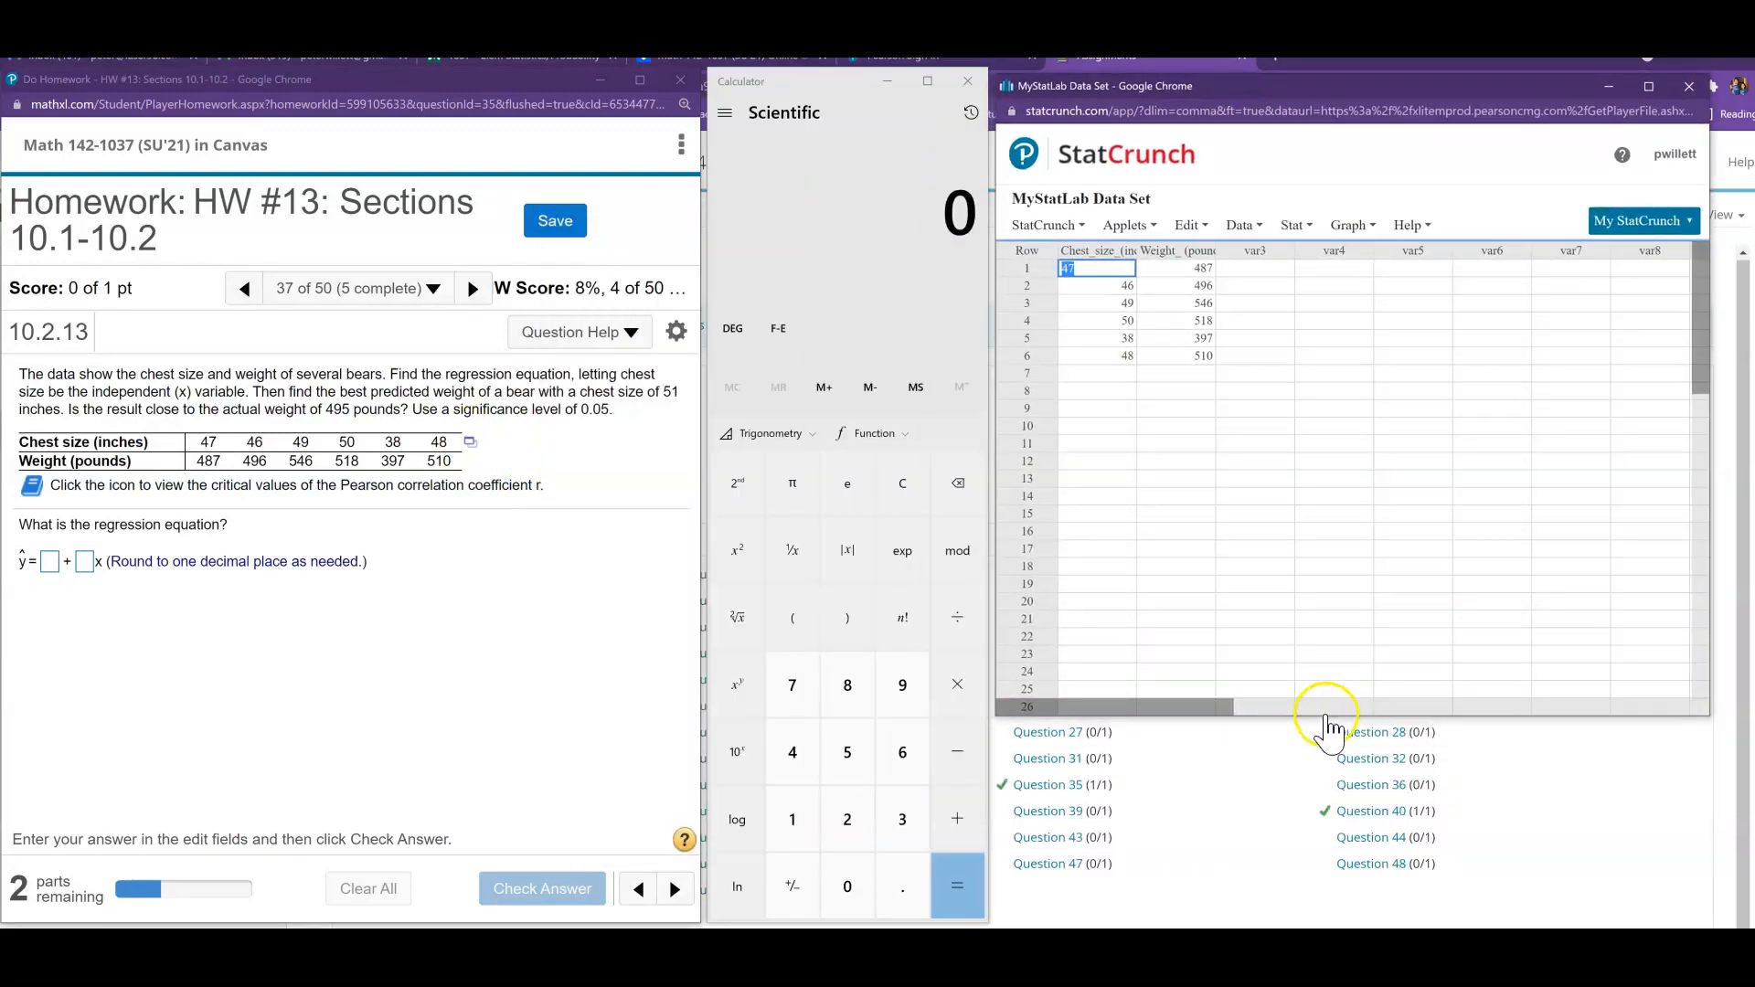
pyautogui.moveTo(1322, 720); pyautogui.dragTo(1307, 916)
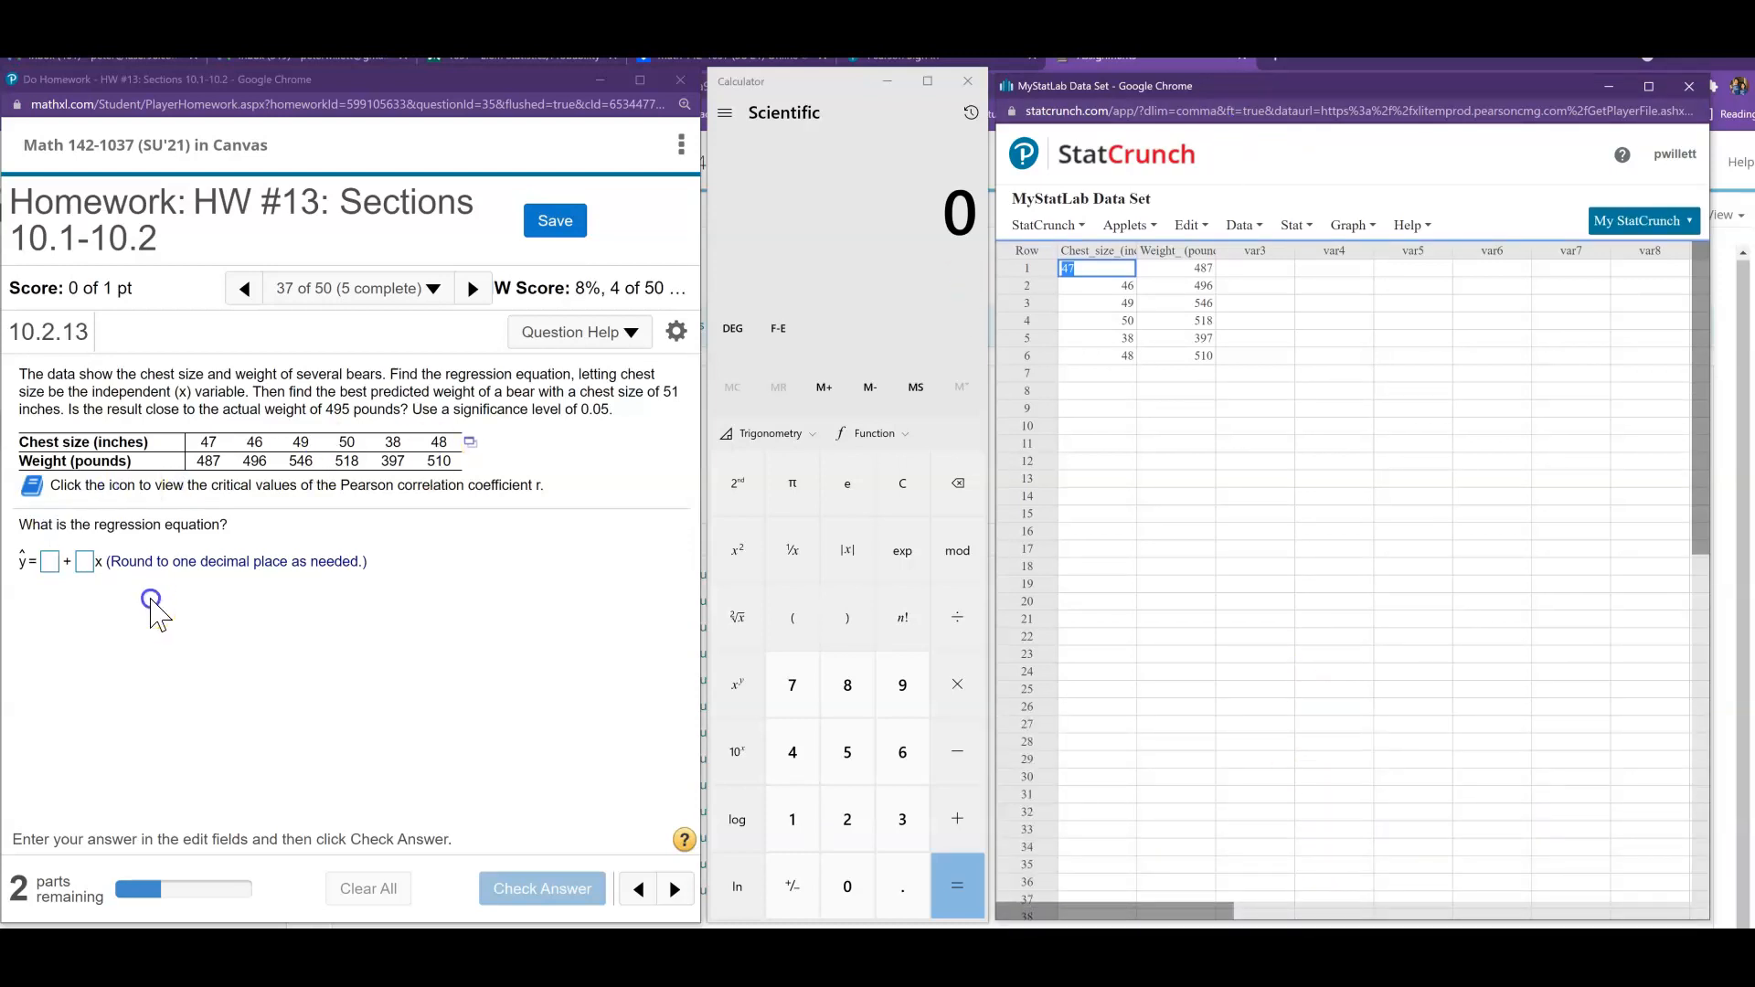
# - Run a simple linear regression with Chest_size_(inches) as X and Weight_(pounds) as Y, and reposition and enlarge the results window
pyautogui.click(1295, 227)
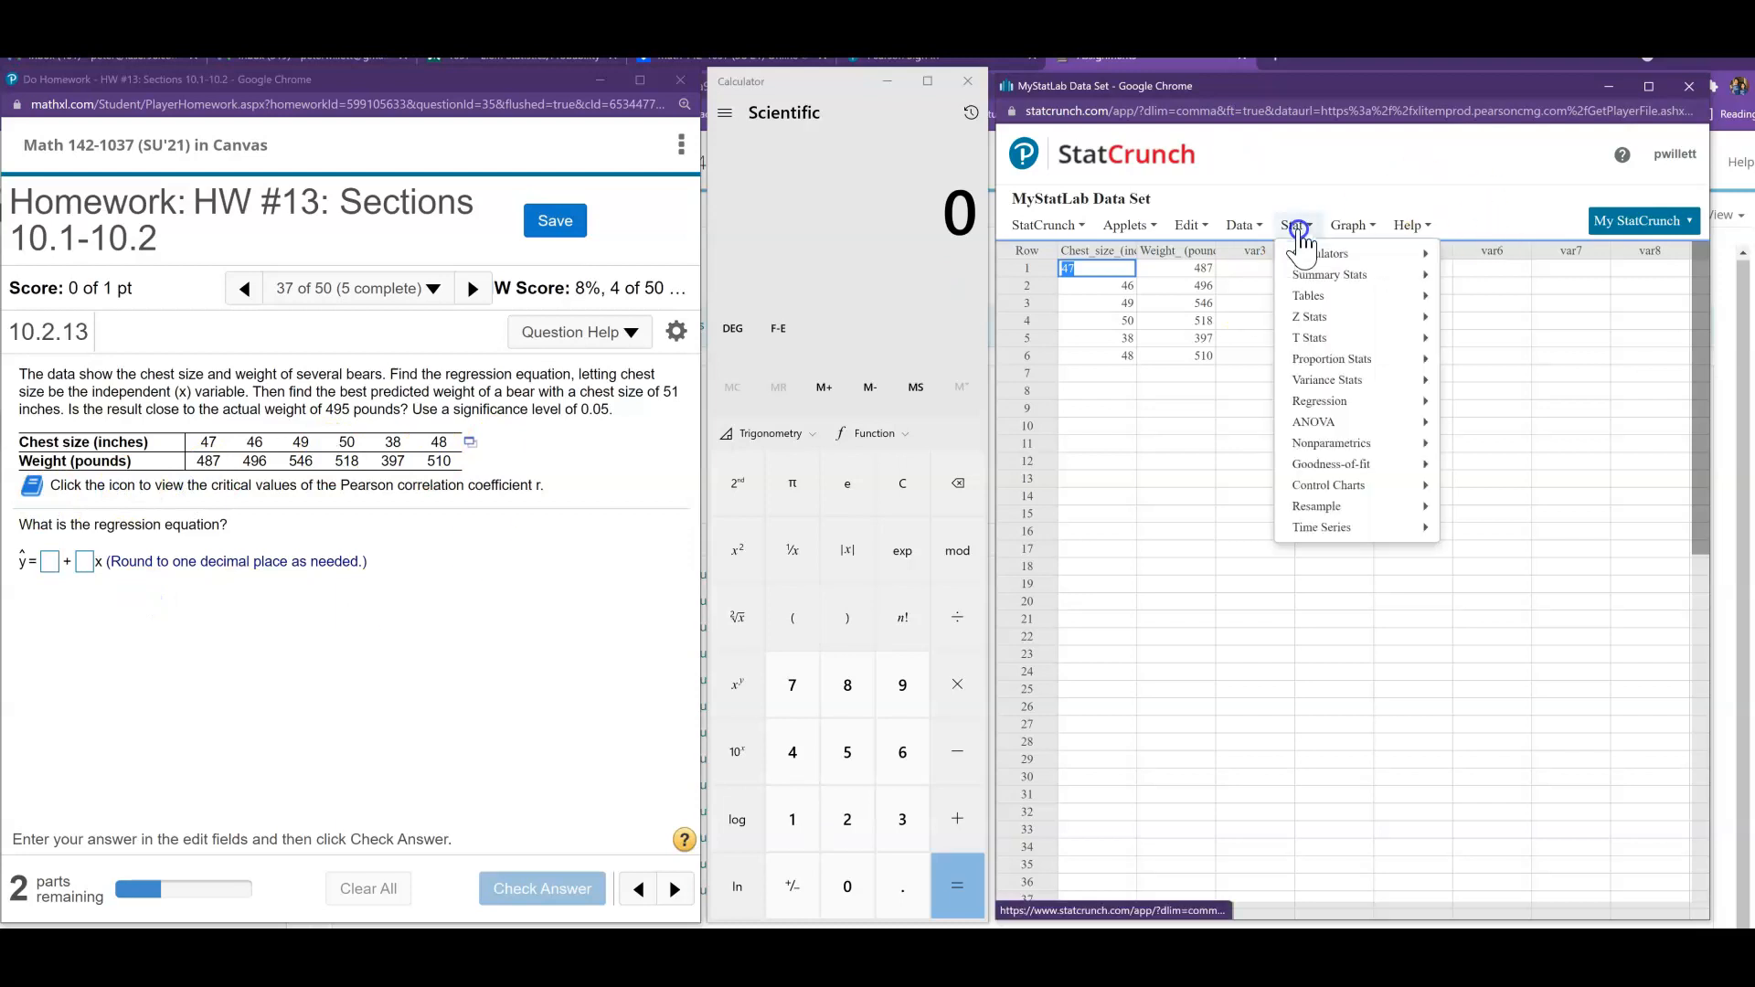
pyautogui.click(1344, 400)
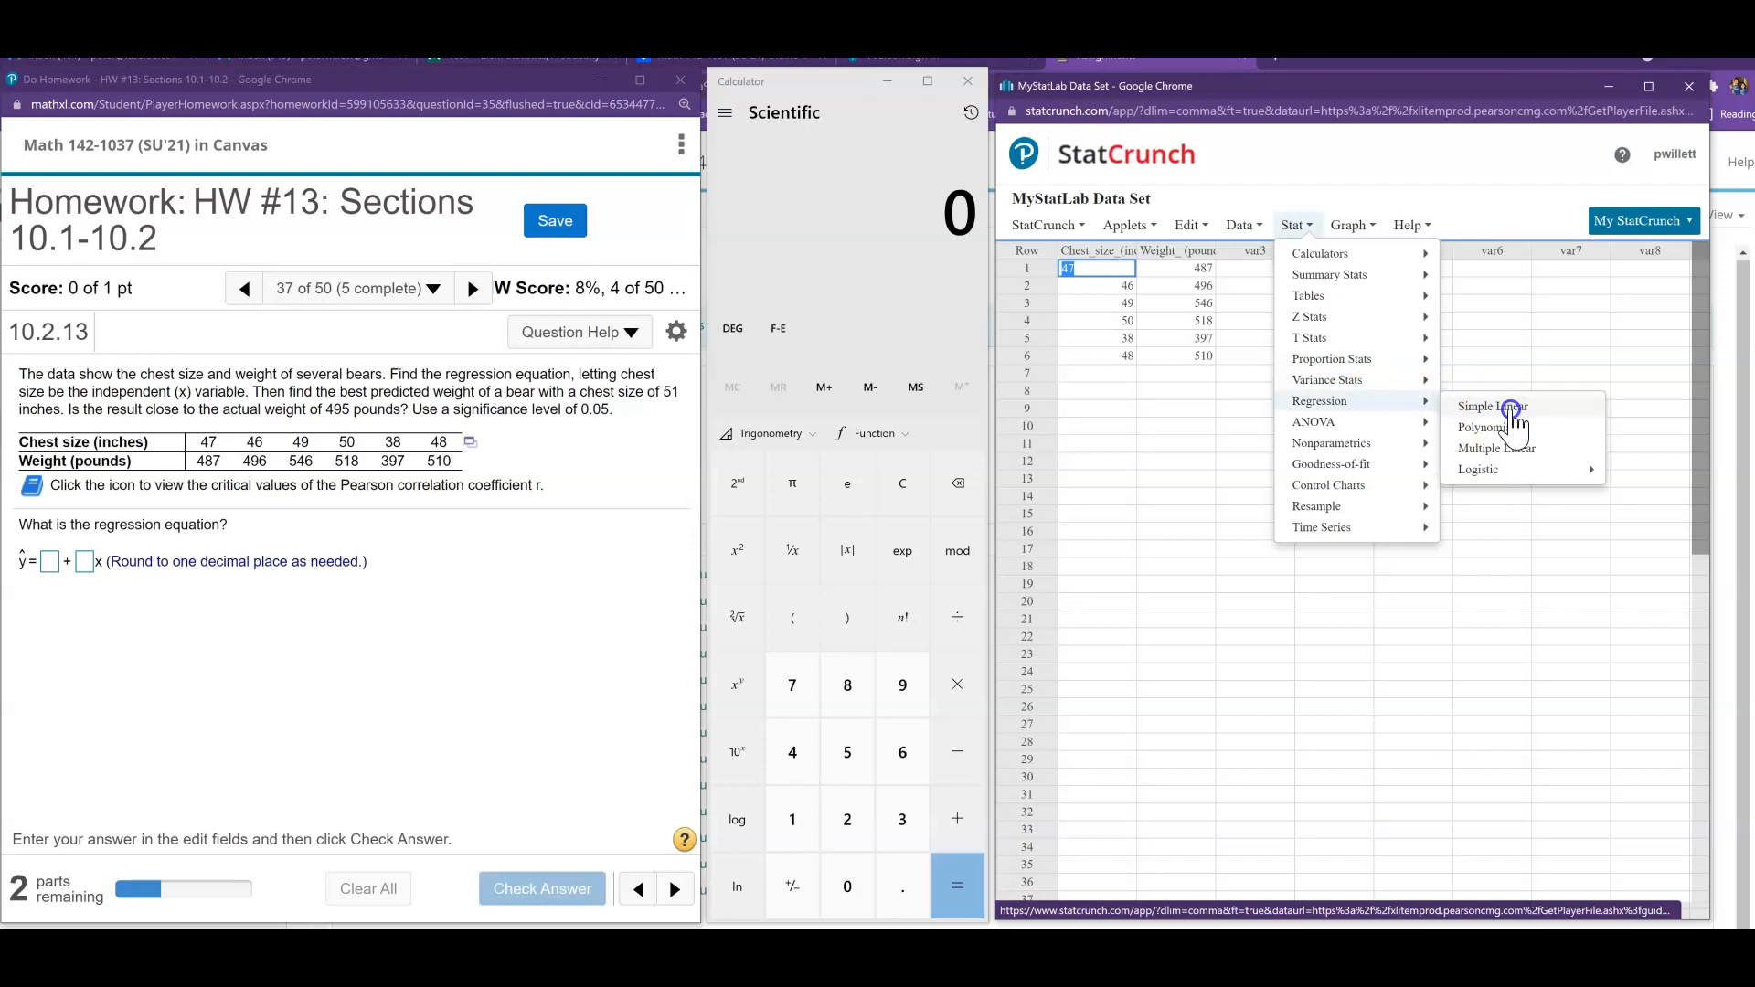
pyautogui.click(1513, 407)
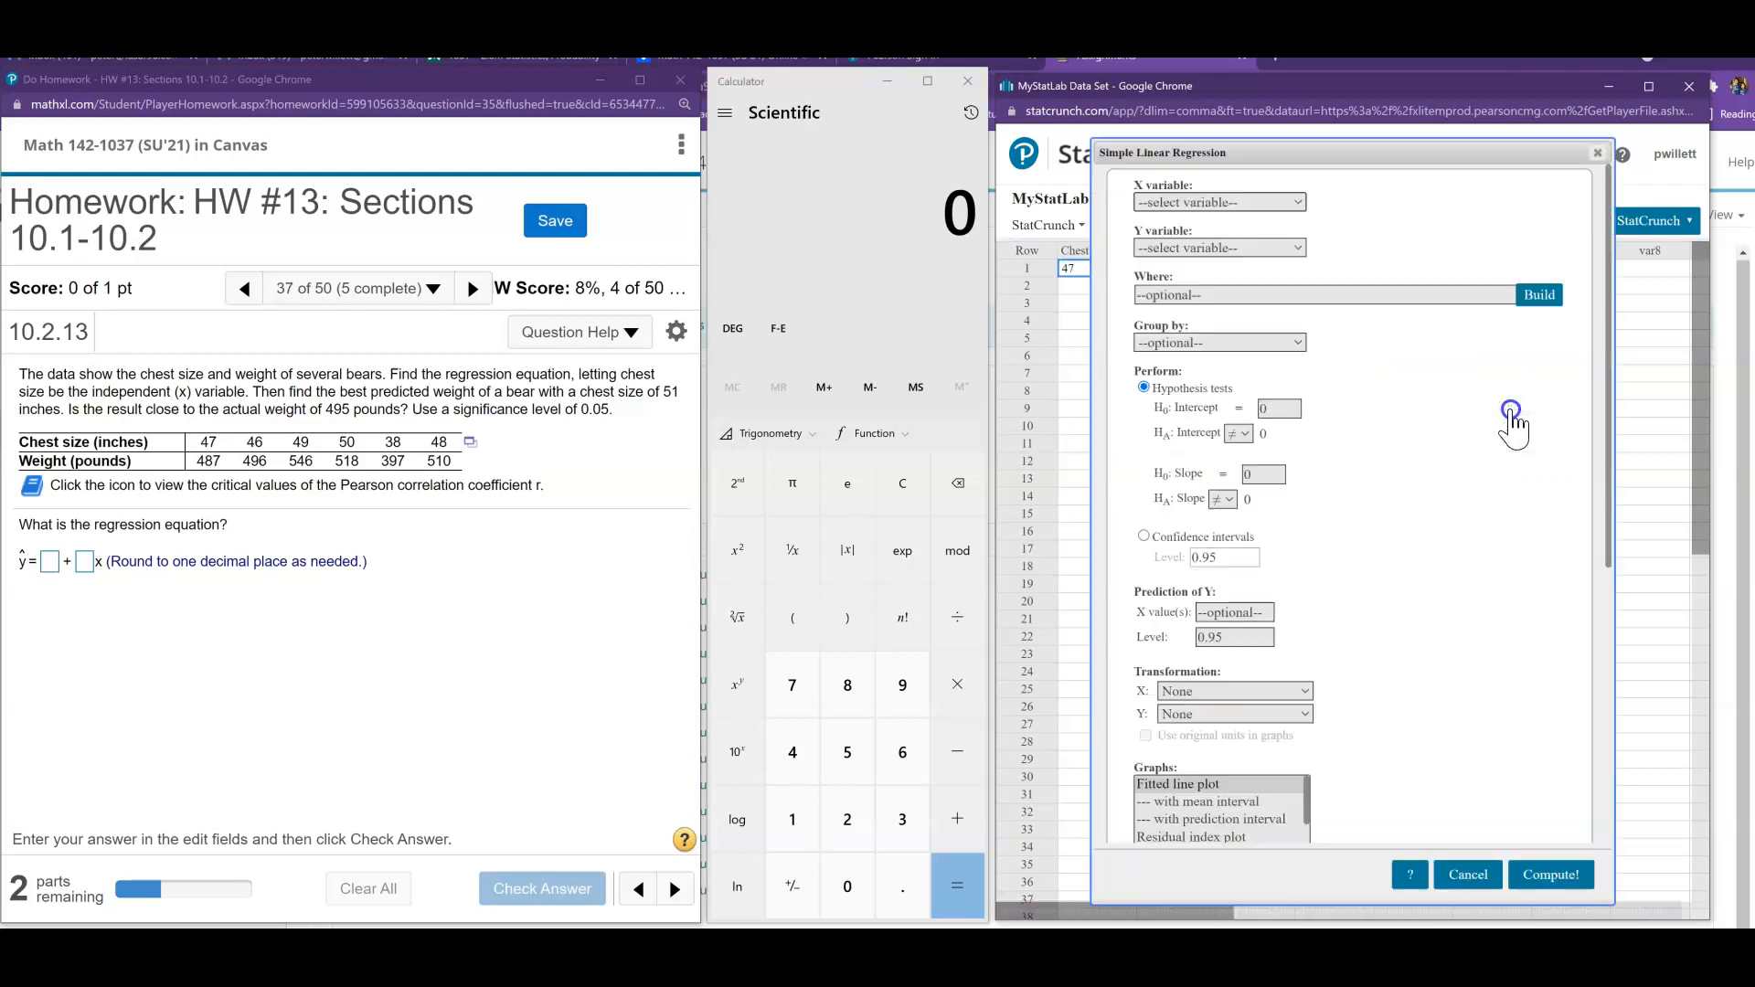
pyautogui.click(1187, 203)
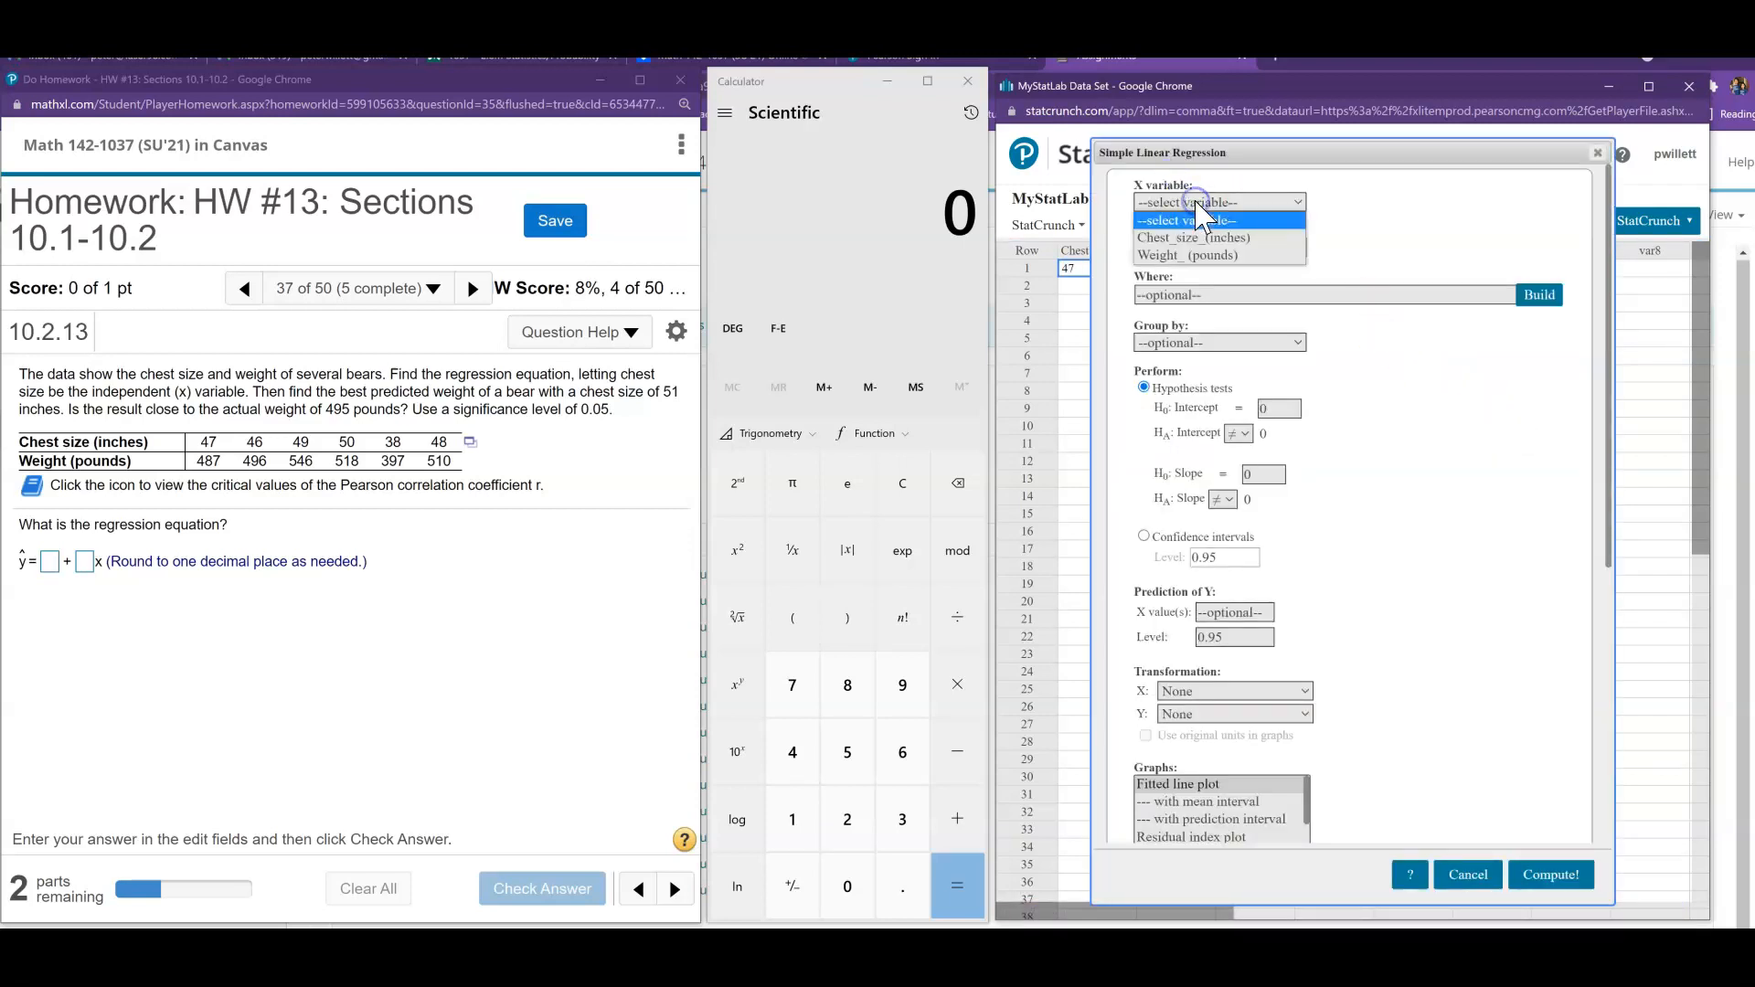
pyautogui.click(1198, 228)
pyautogui.click(1203, 248)
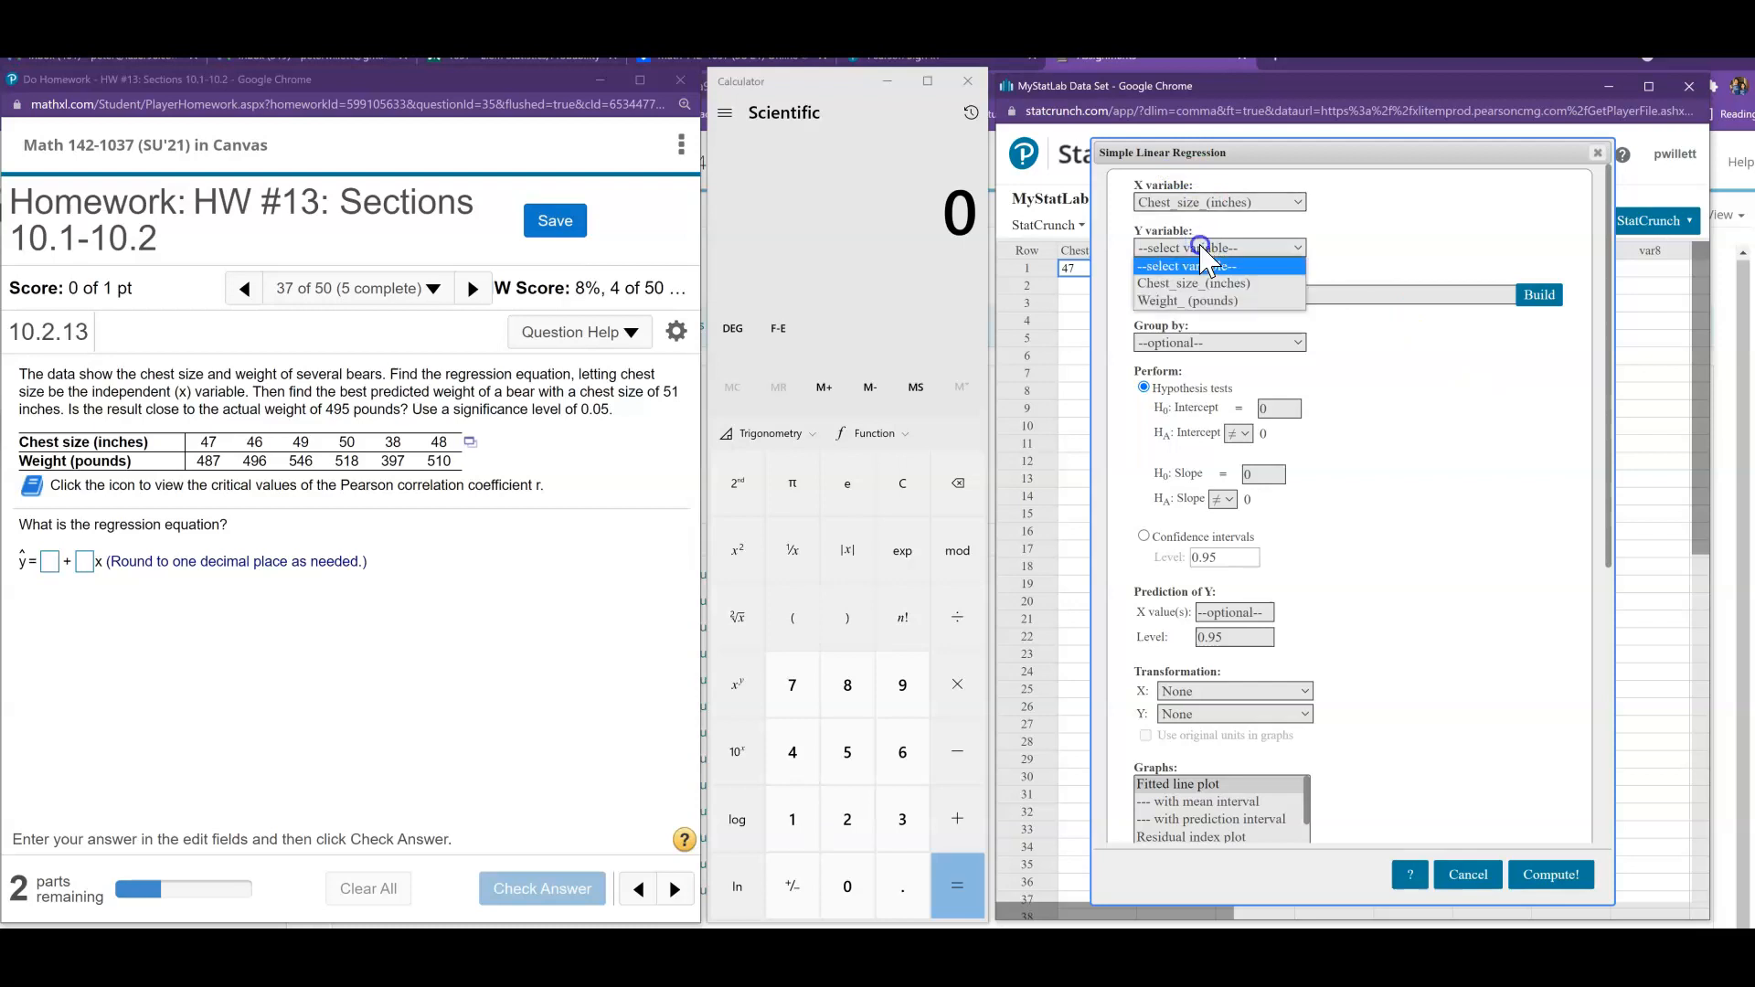
pyautogui.click(1211, 301)
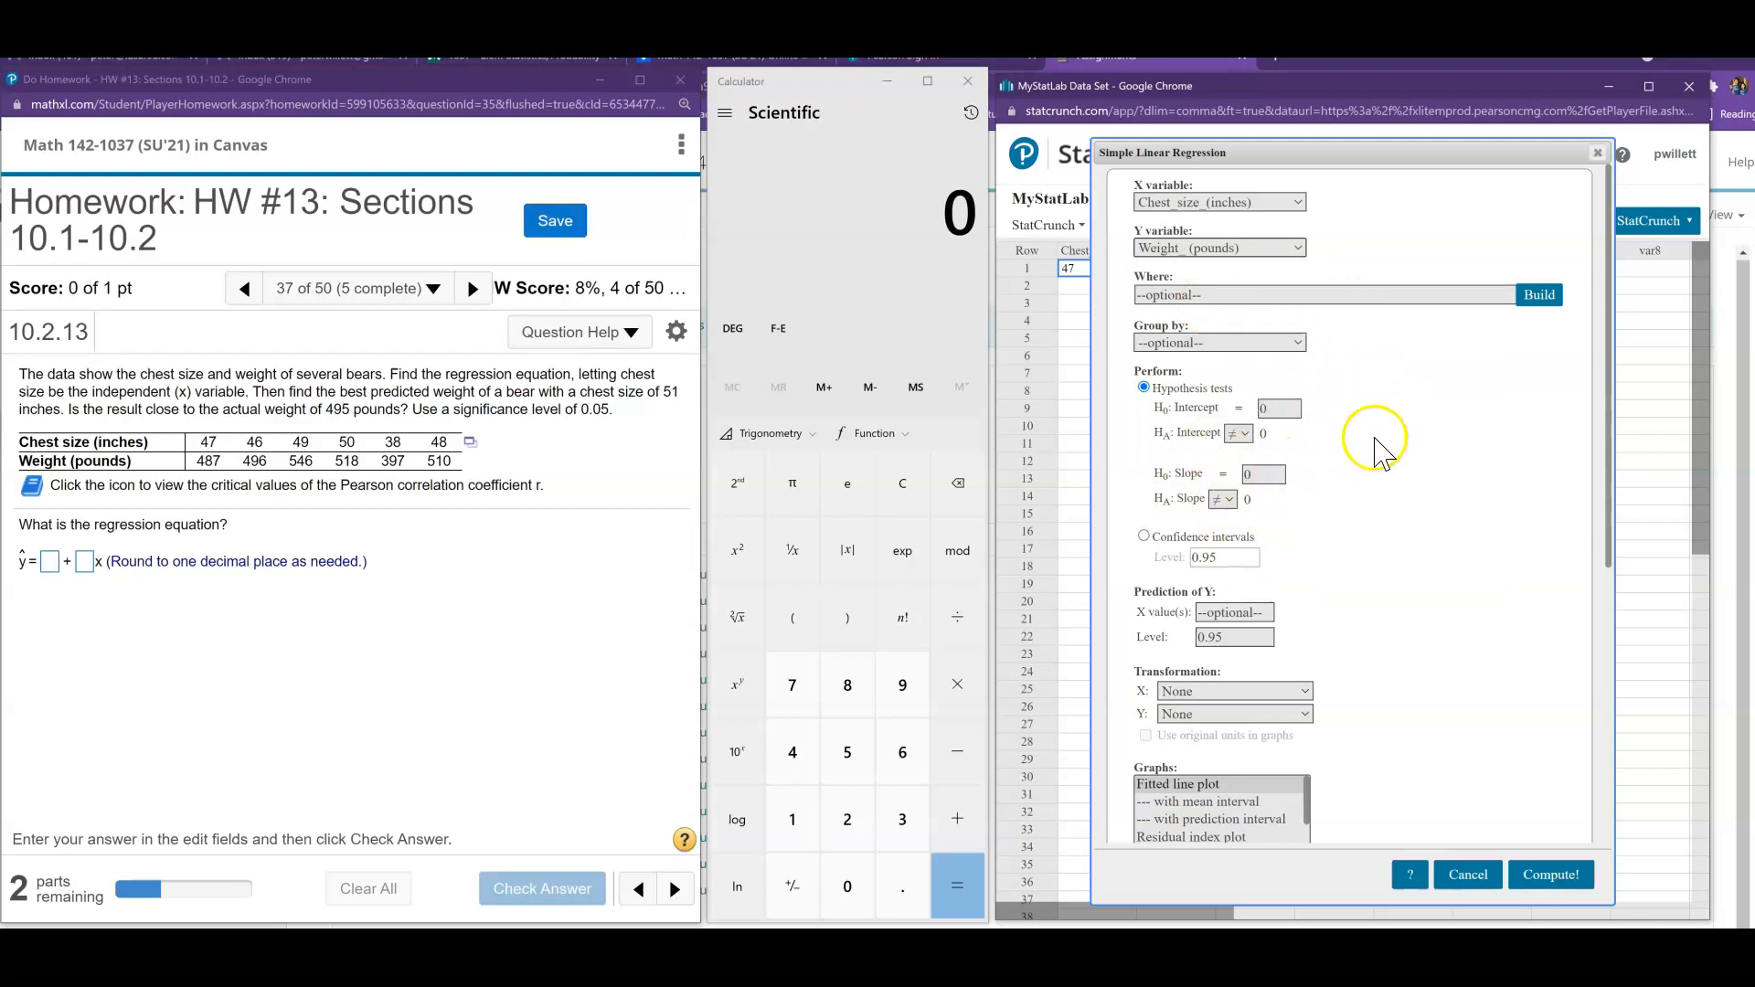
pyautogui.click(1551, 876)
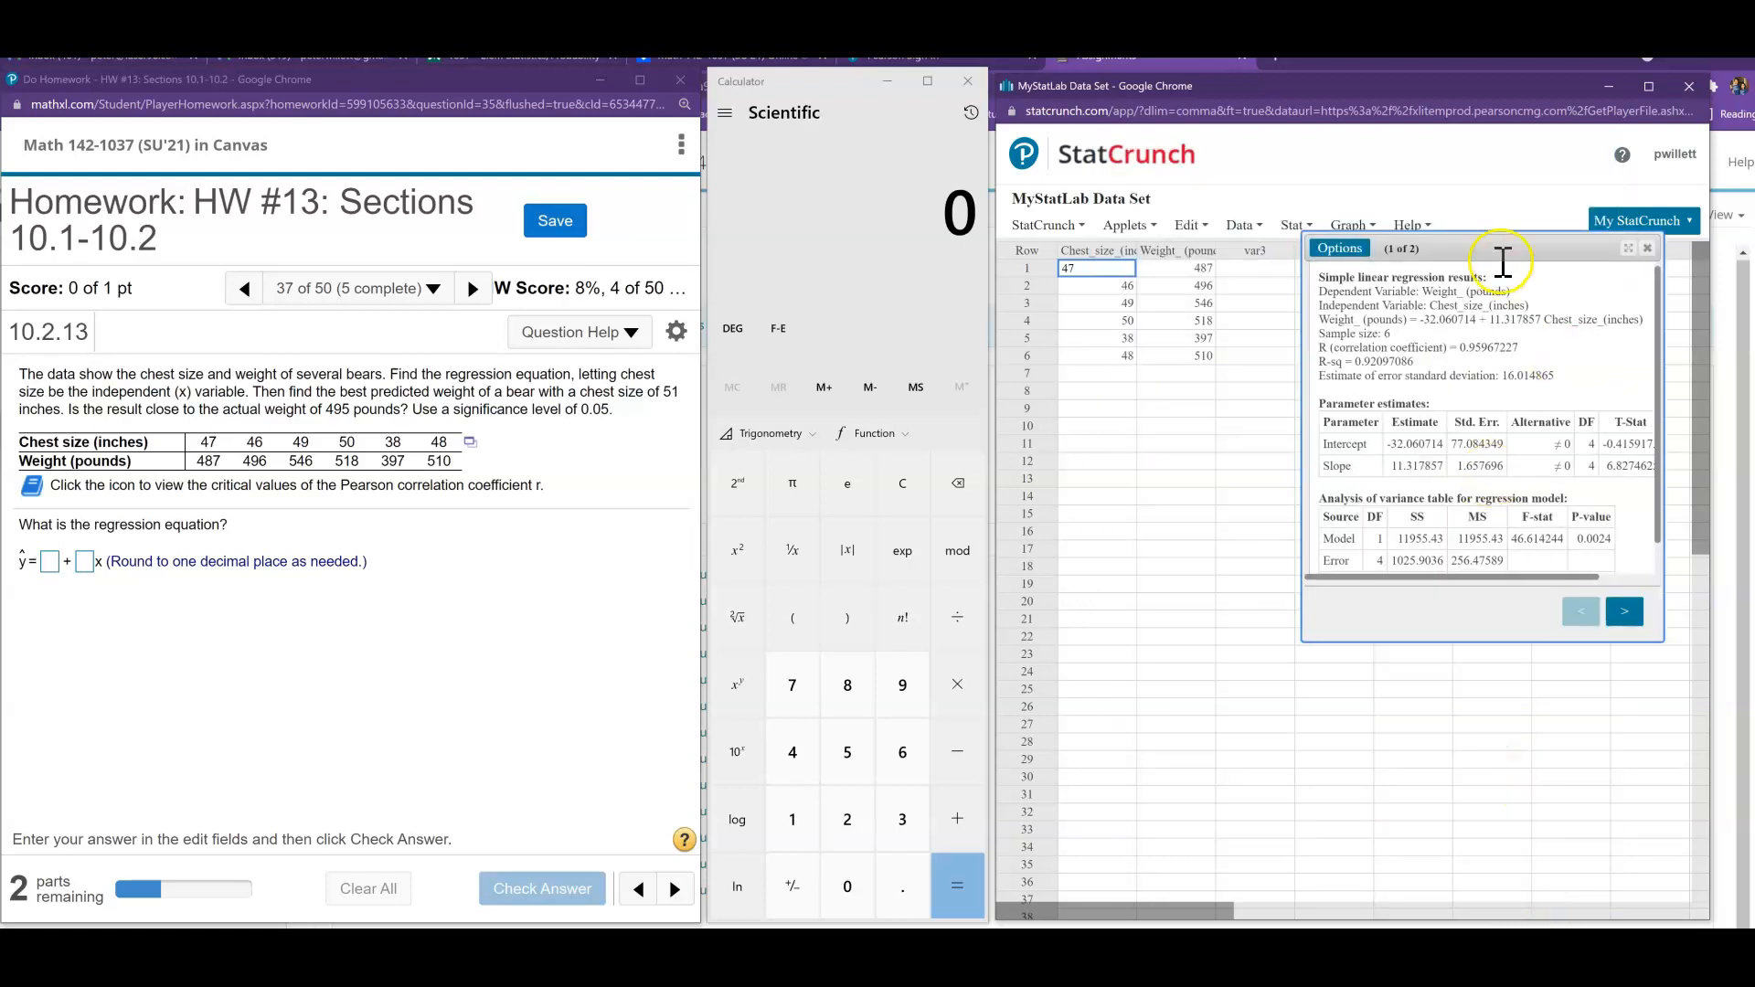
pyautogui.moveTo(1500, 253); pyautogui.dragTo(1272, 415)
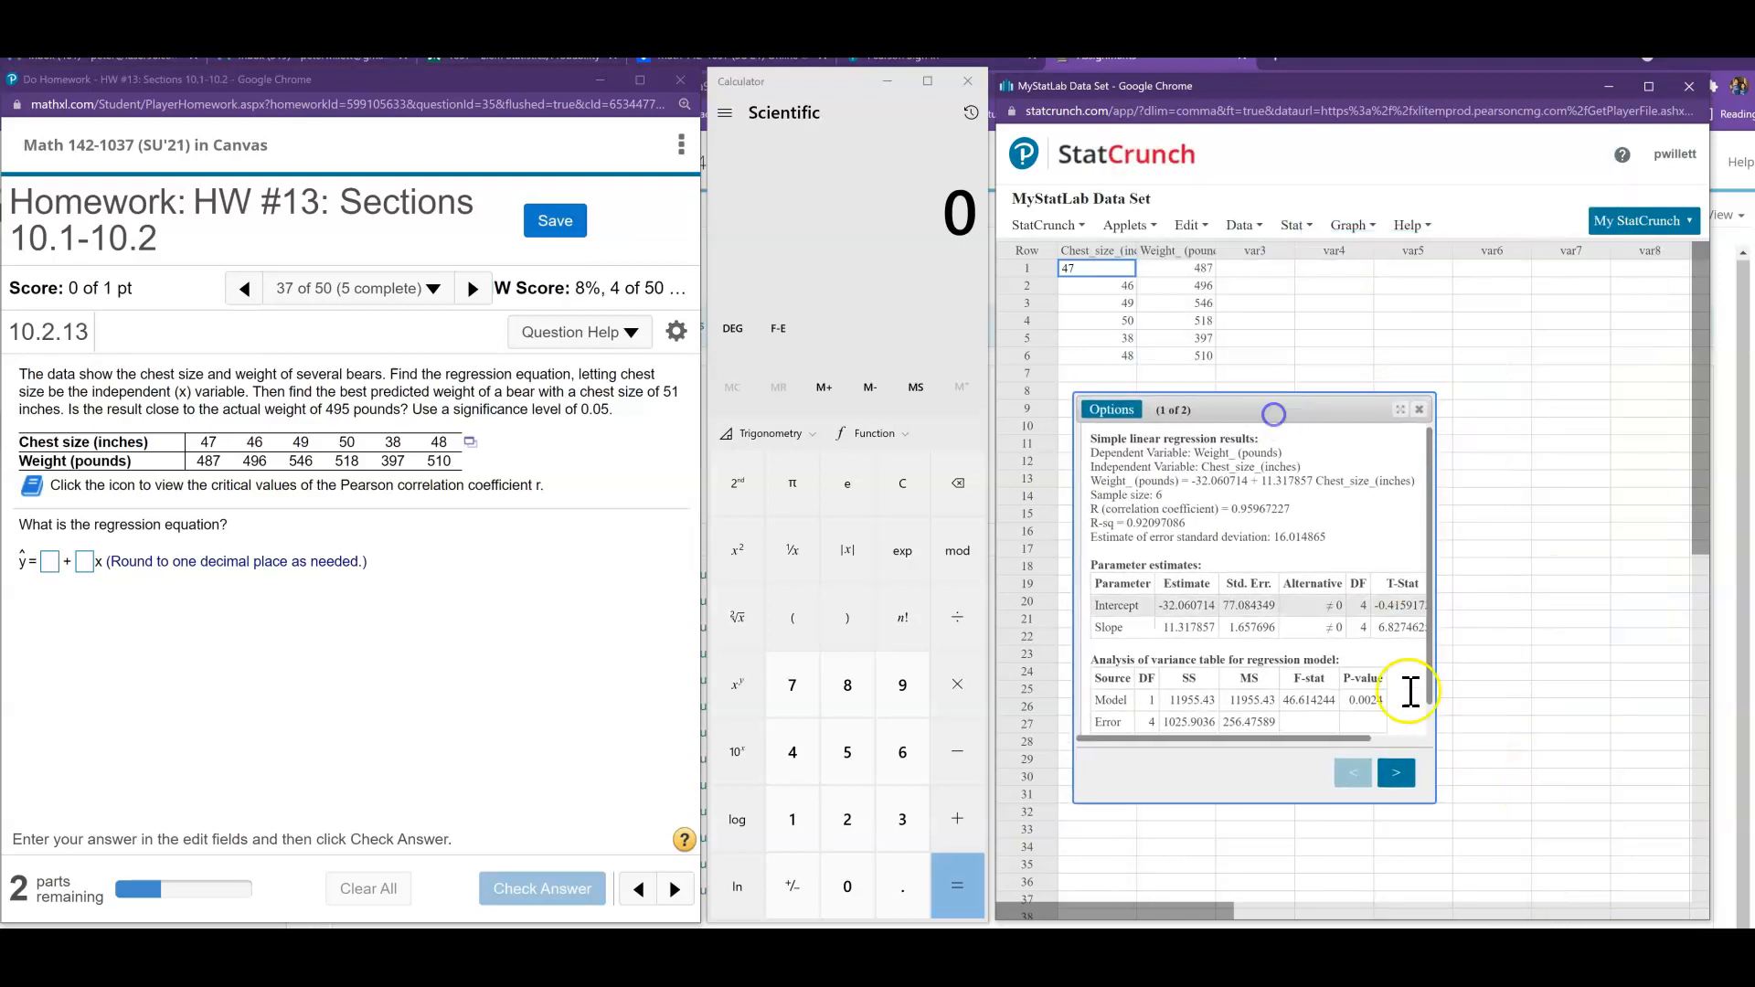
pyautogui.moveTo(1436, 803); pyautogui.dragTo(1602, 882)
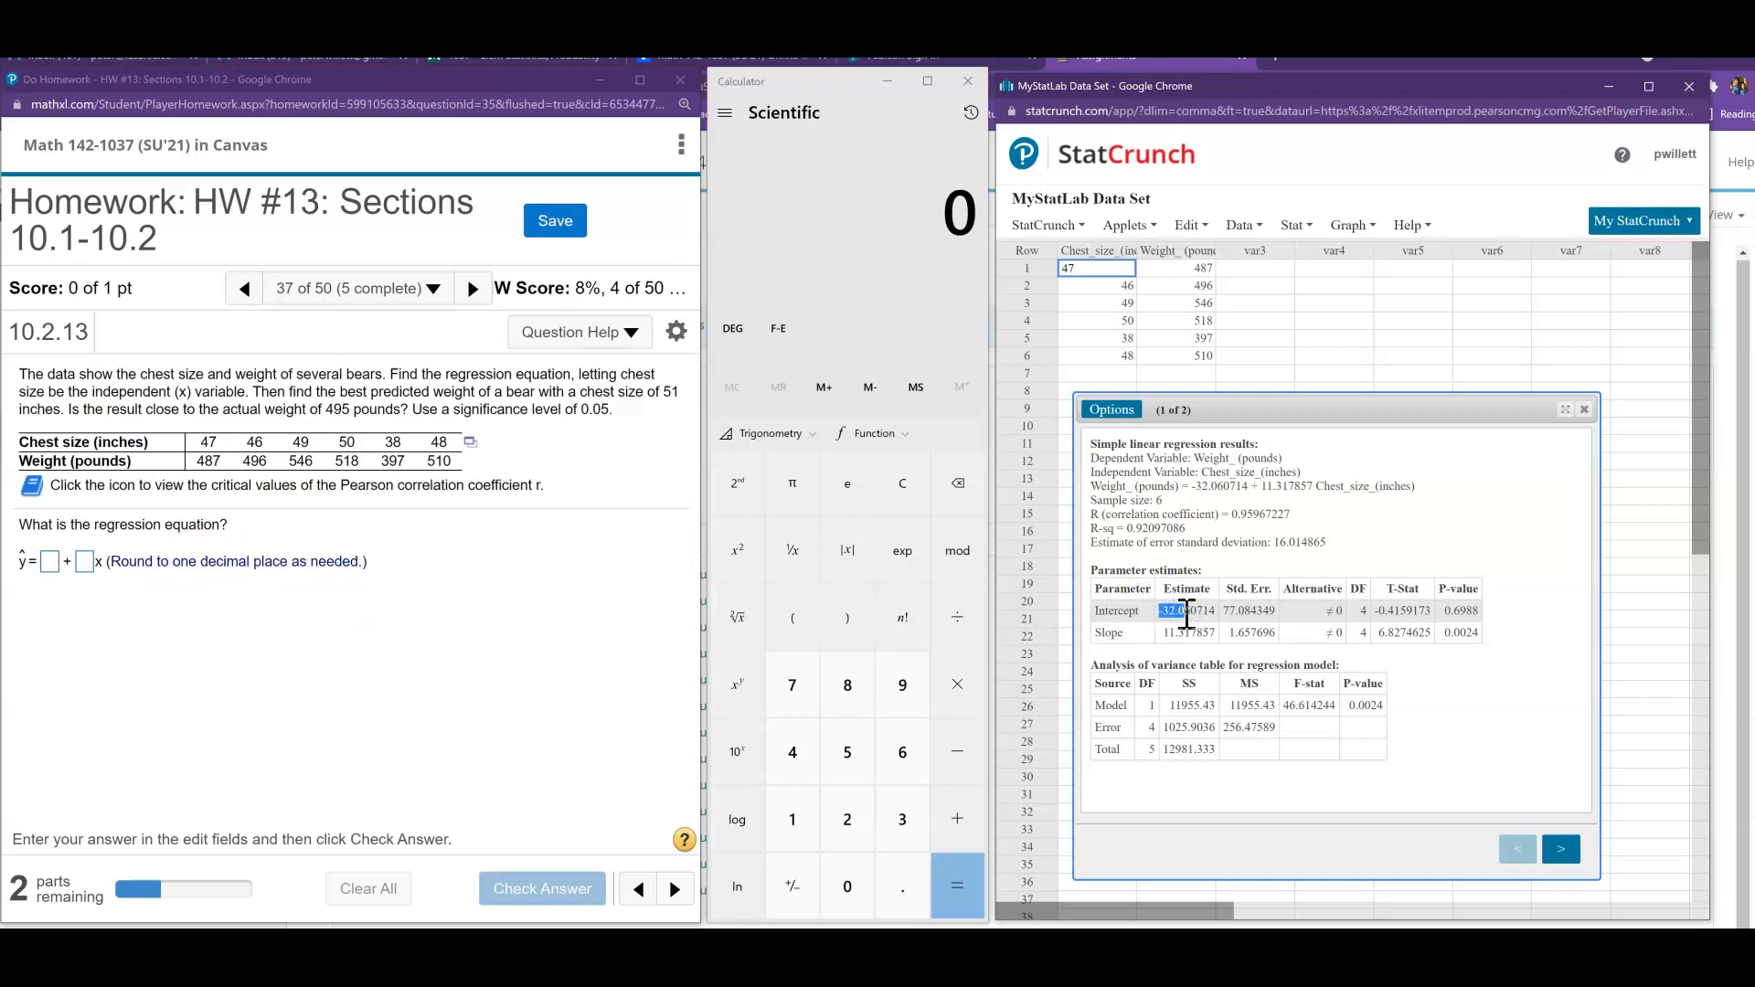
# - Answer the regression equation with intercept -32.1 and slope 11.3, and check the answer
pyautogui.click(53, 564)
pyautogui.write('-32.0')
pyautogui.press('BackSpace')
pyautogui.write('1')
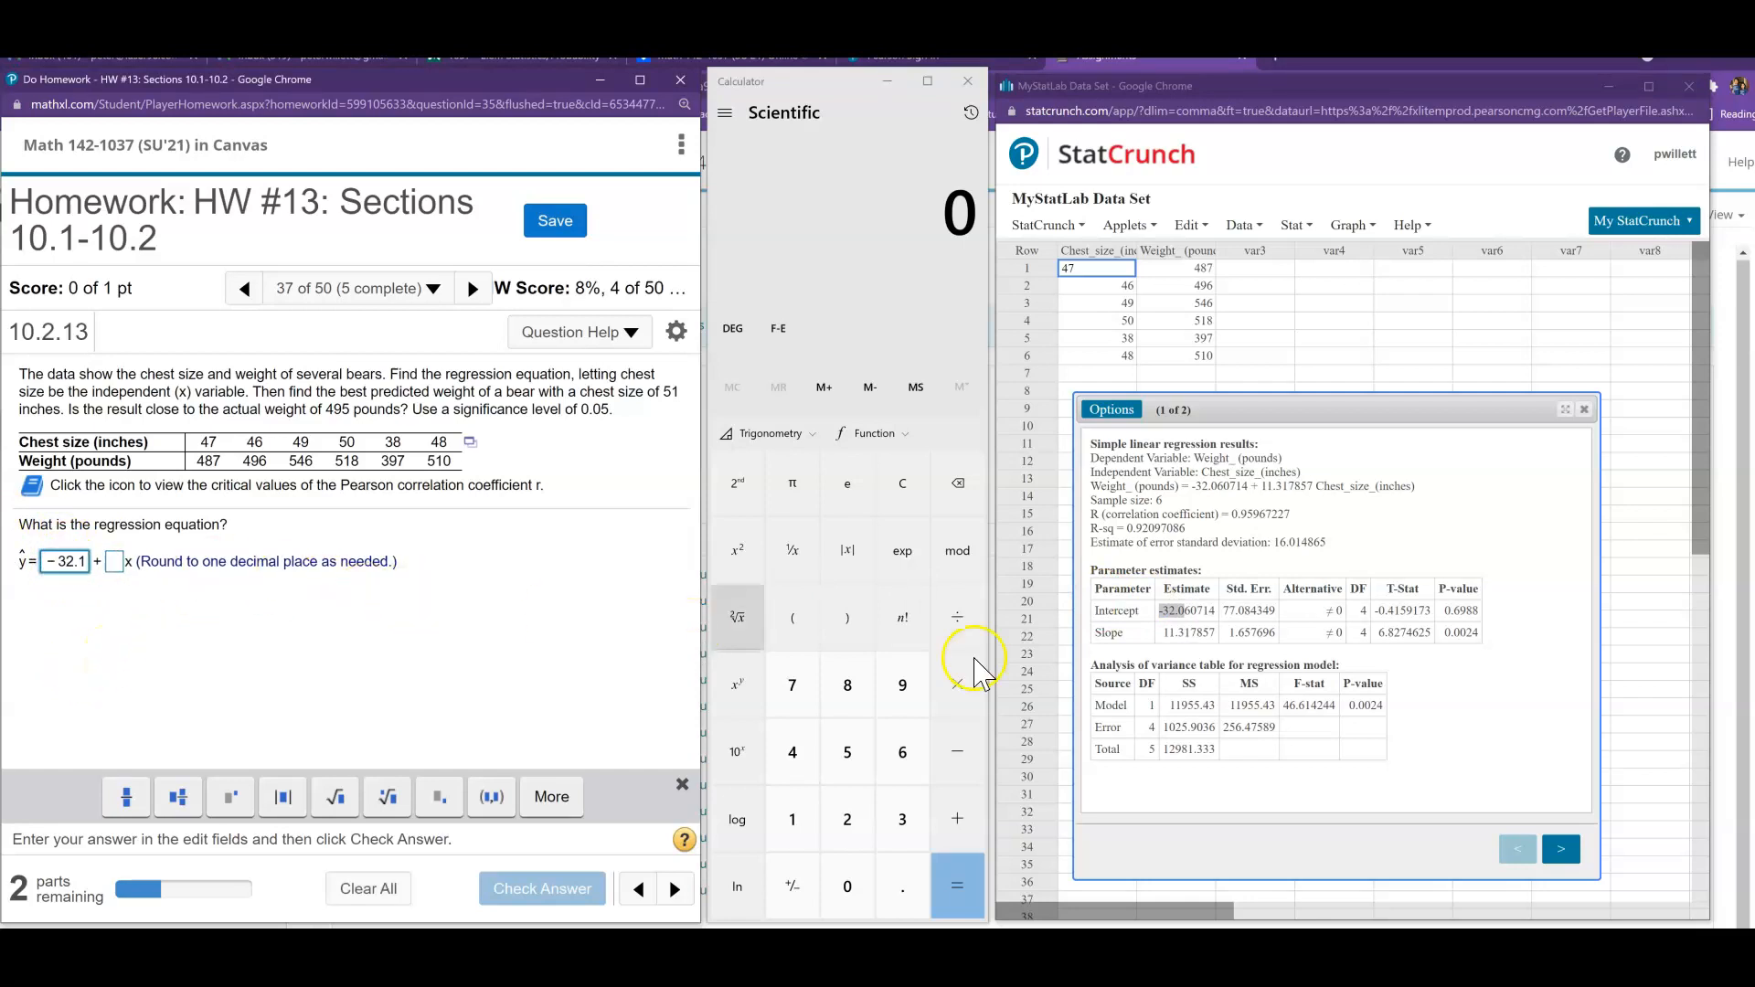
pyautogui.moveTo(1163, 633); pyautogui.dragTo(1191, 632)
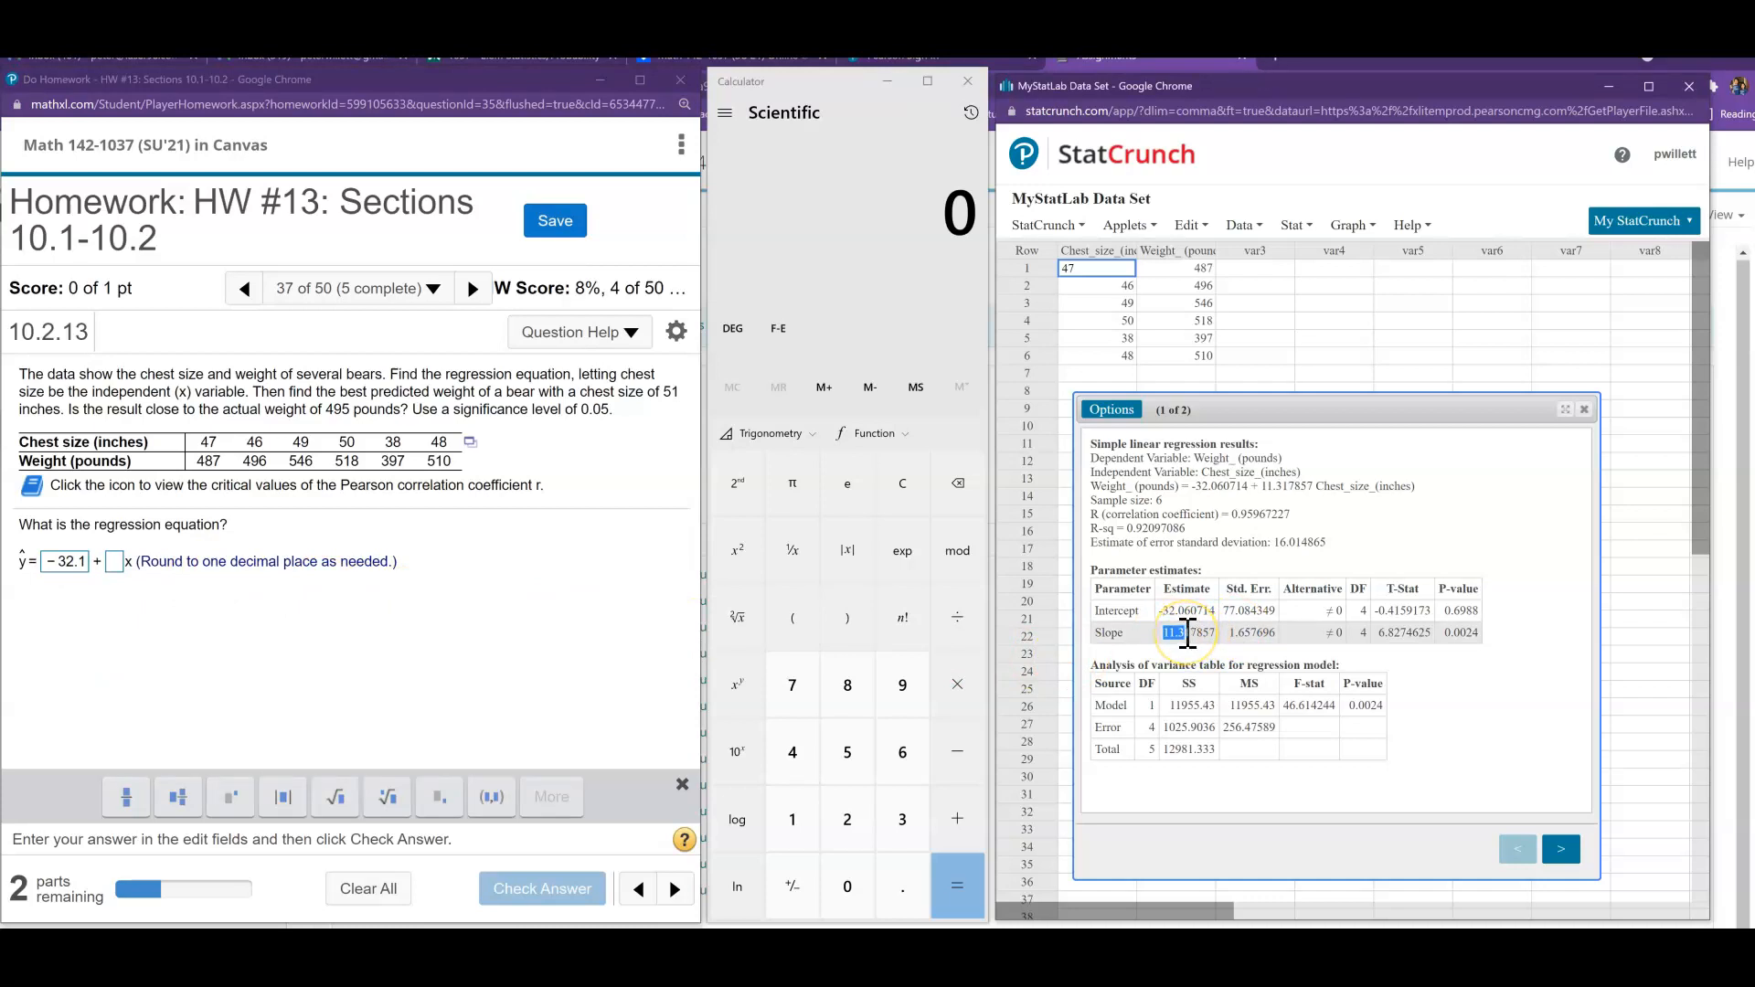
pyautogui.click(114, 561)
pyautogui.write('11.3')
pyautogui.click(578, 889)
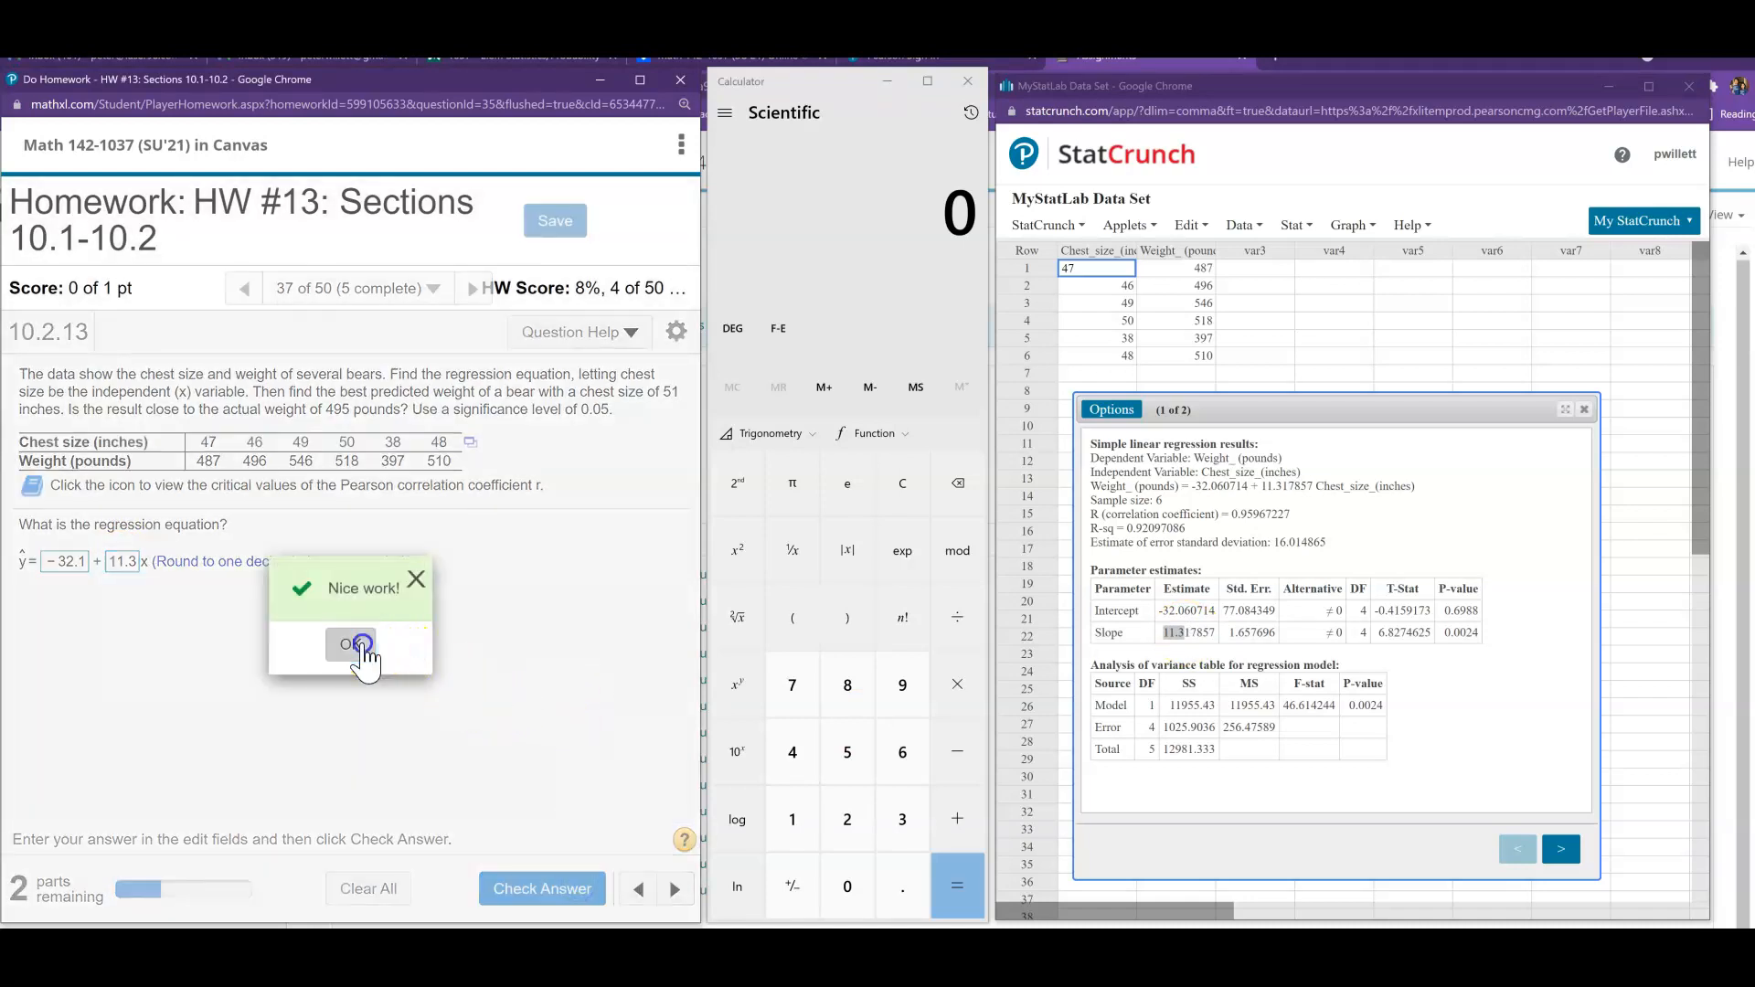
pyautogui.click(363, 646)
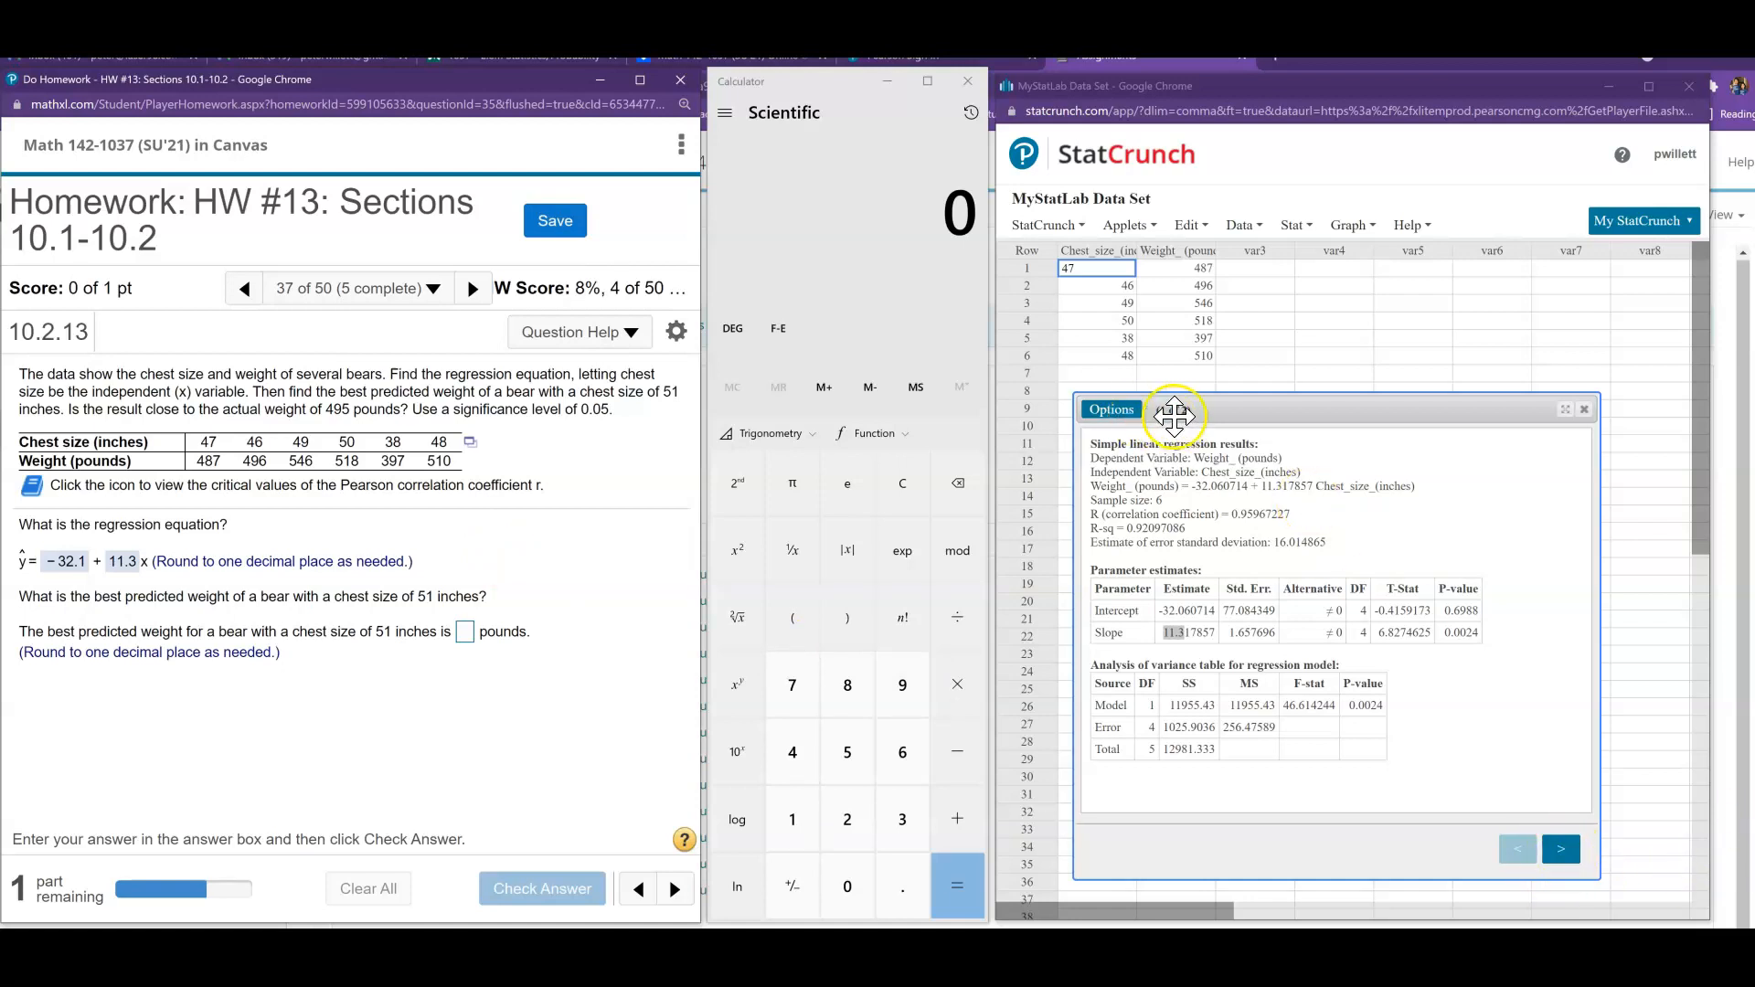
# - View the fitted line plot in the regression results and return to the numeric results
pyautogui.click(1560, 851)
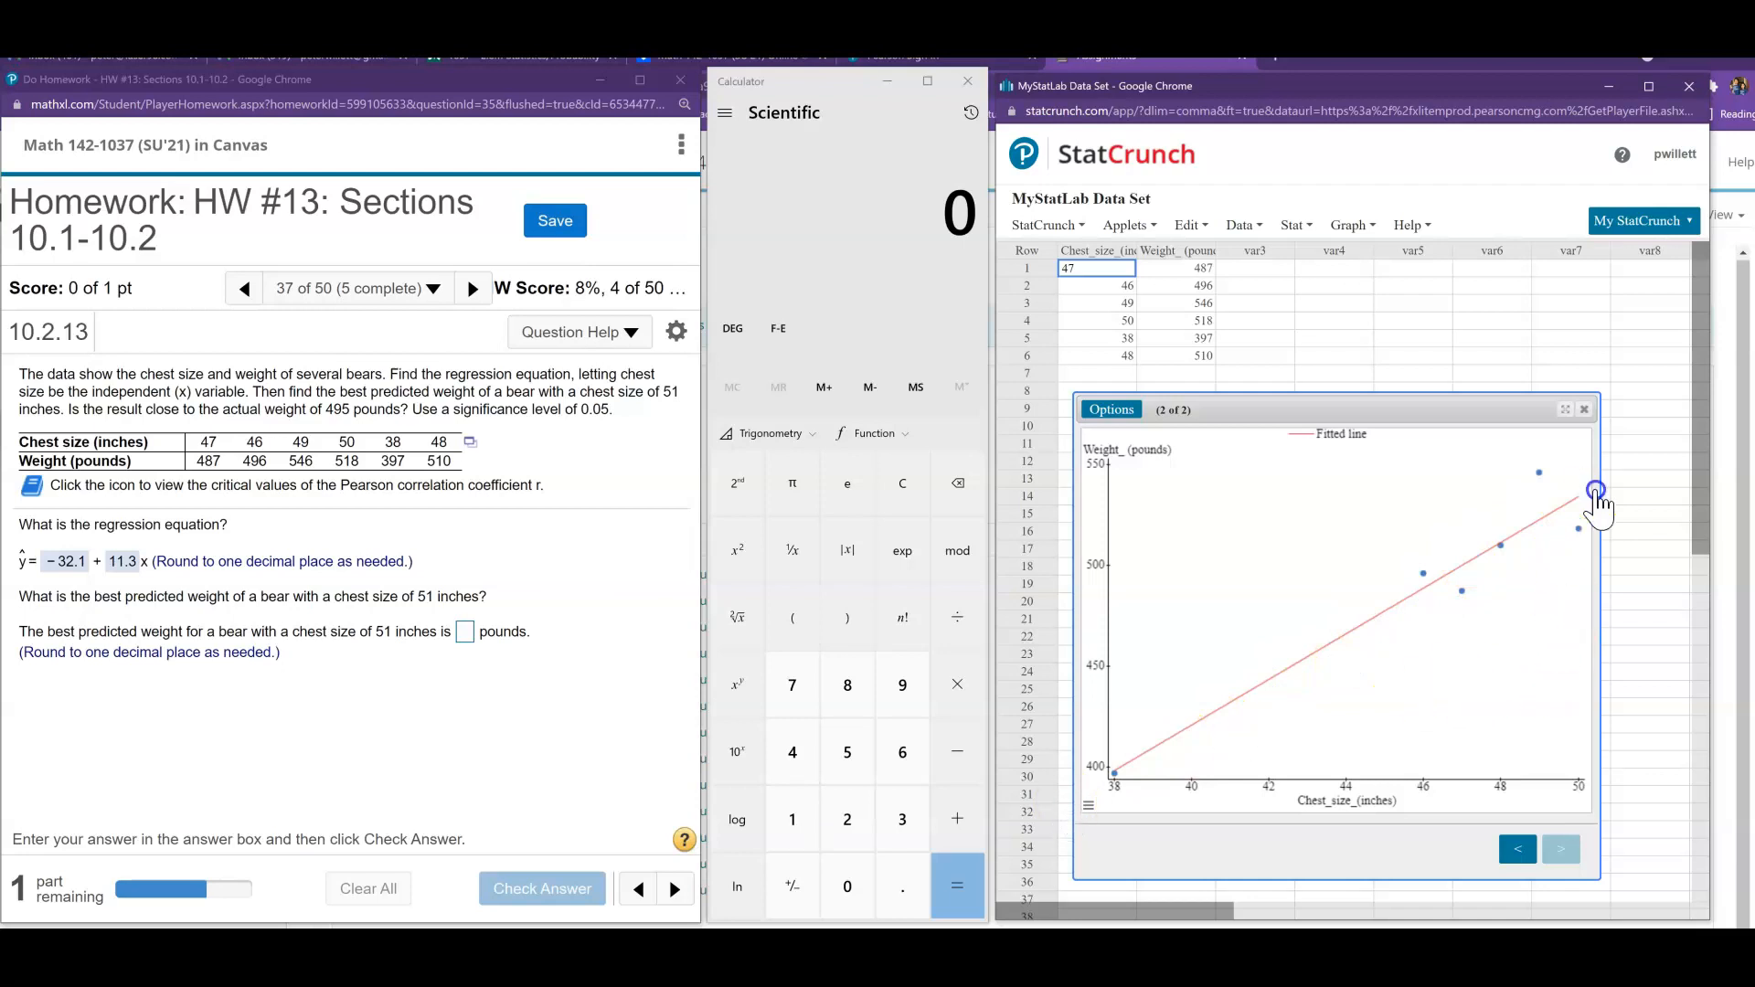
pyautogui.click(1518, 850)
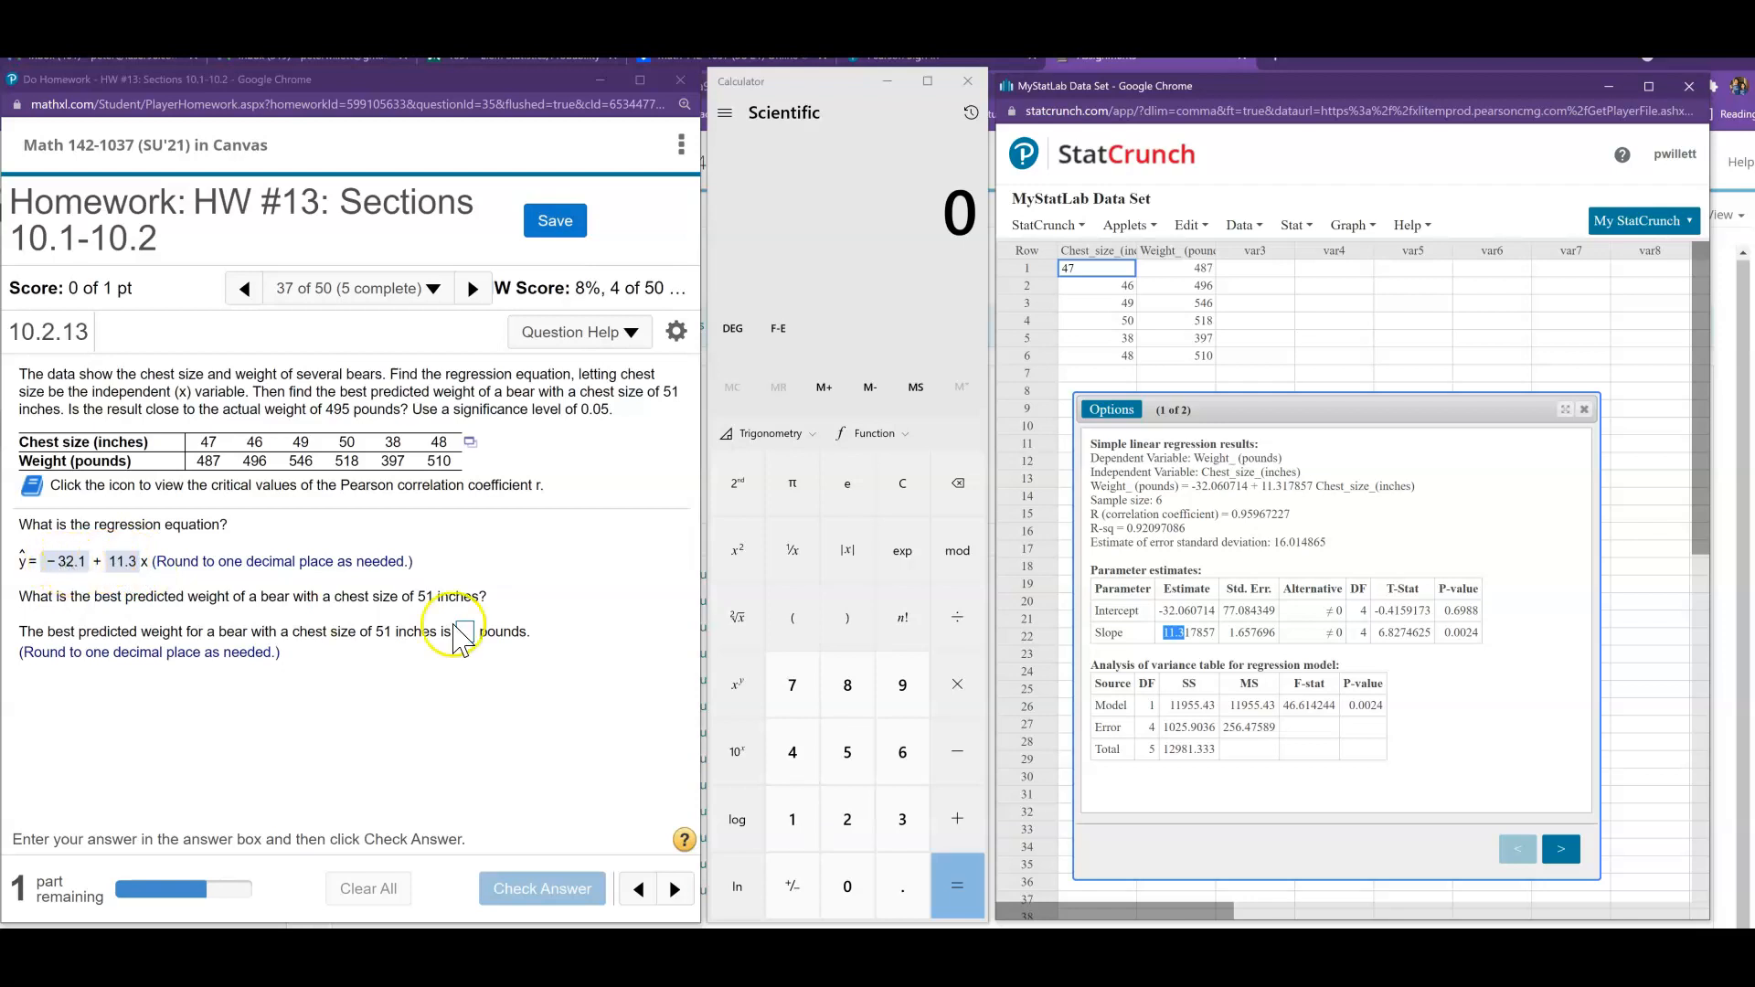
# - Calculate 51 × 11.3 + (-32.1) in the calculator for the predicted bear weight
pyautogui.click(847, 752)
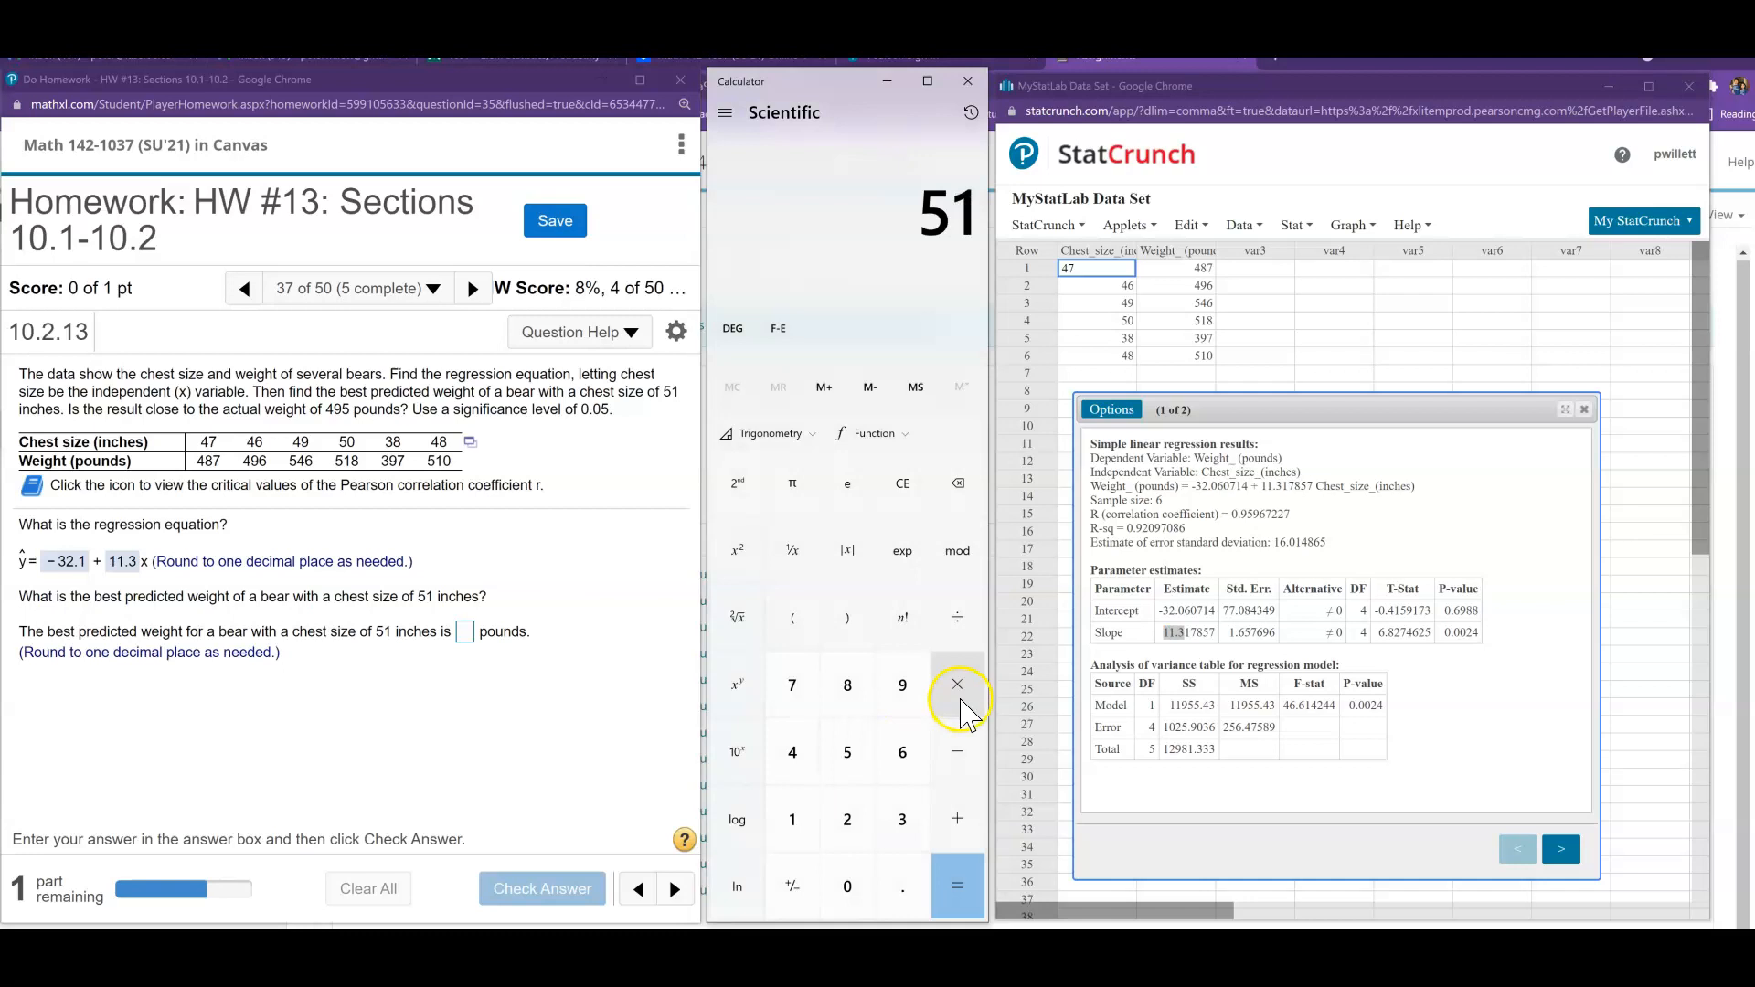
pyautogui.doubleClick(792, 820)
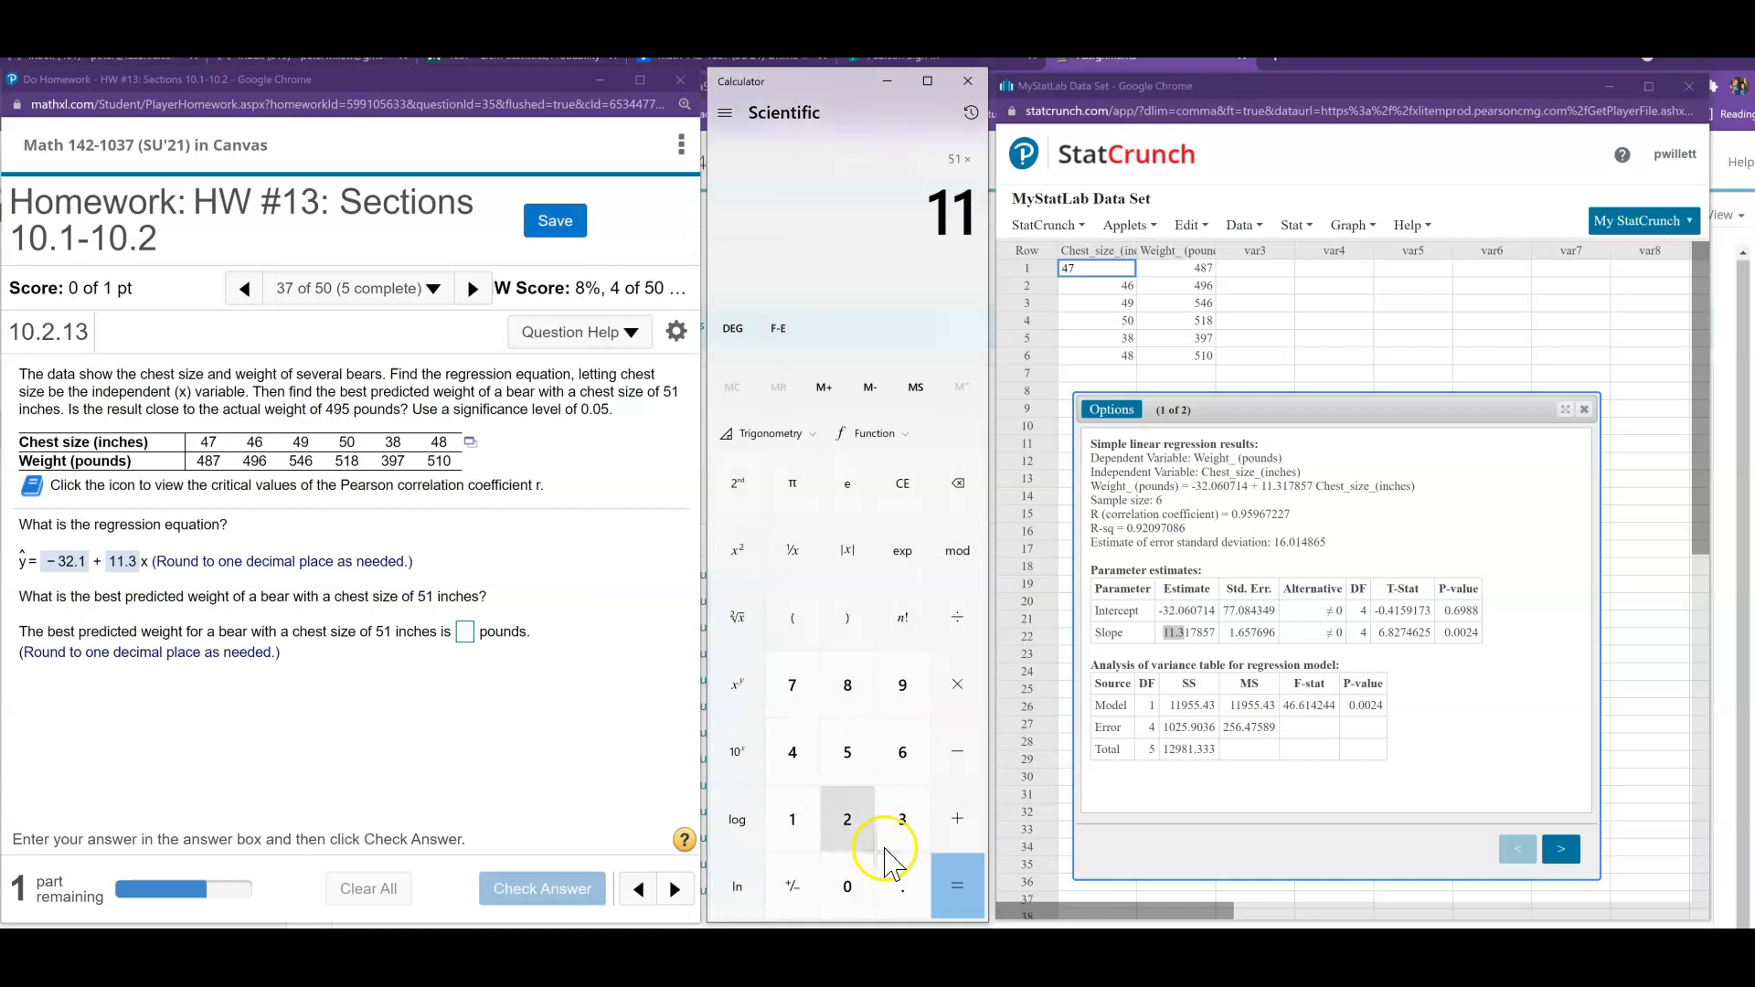
pyautogui.click(902, 880)
pyautogui.click(902, 847)
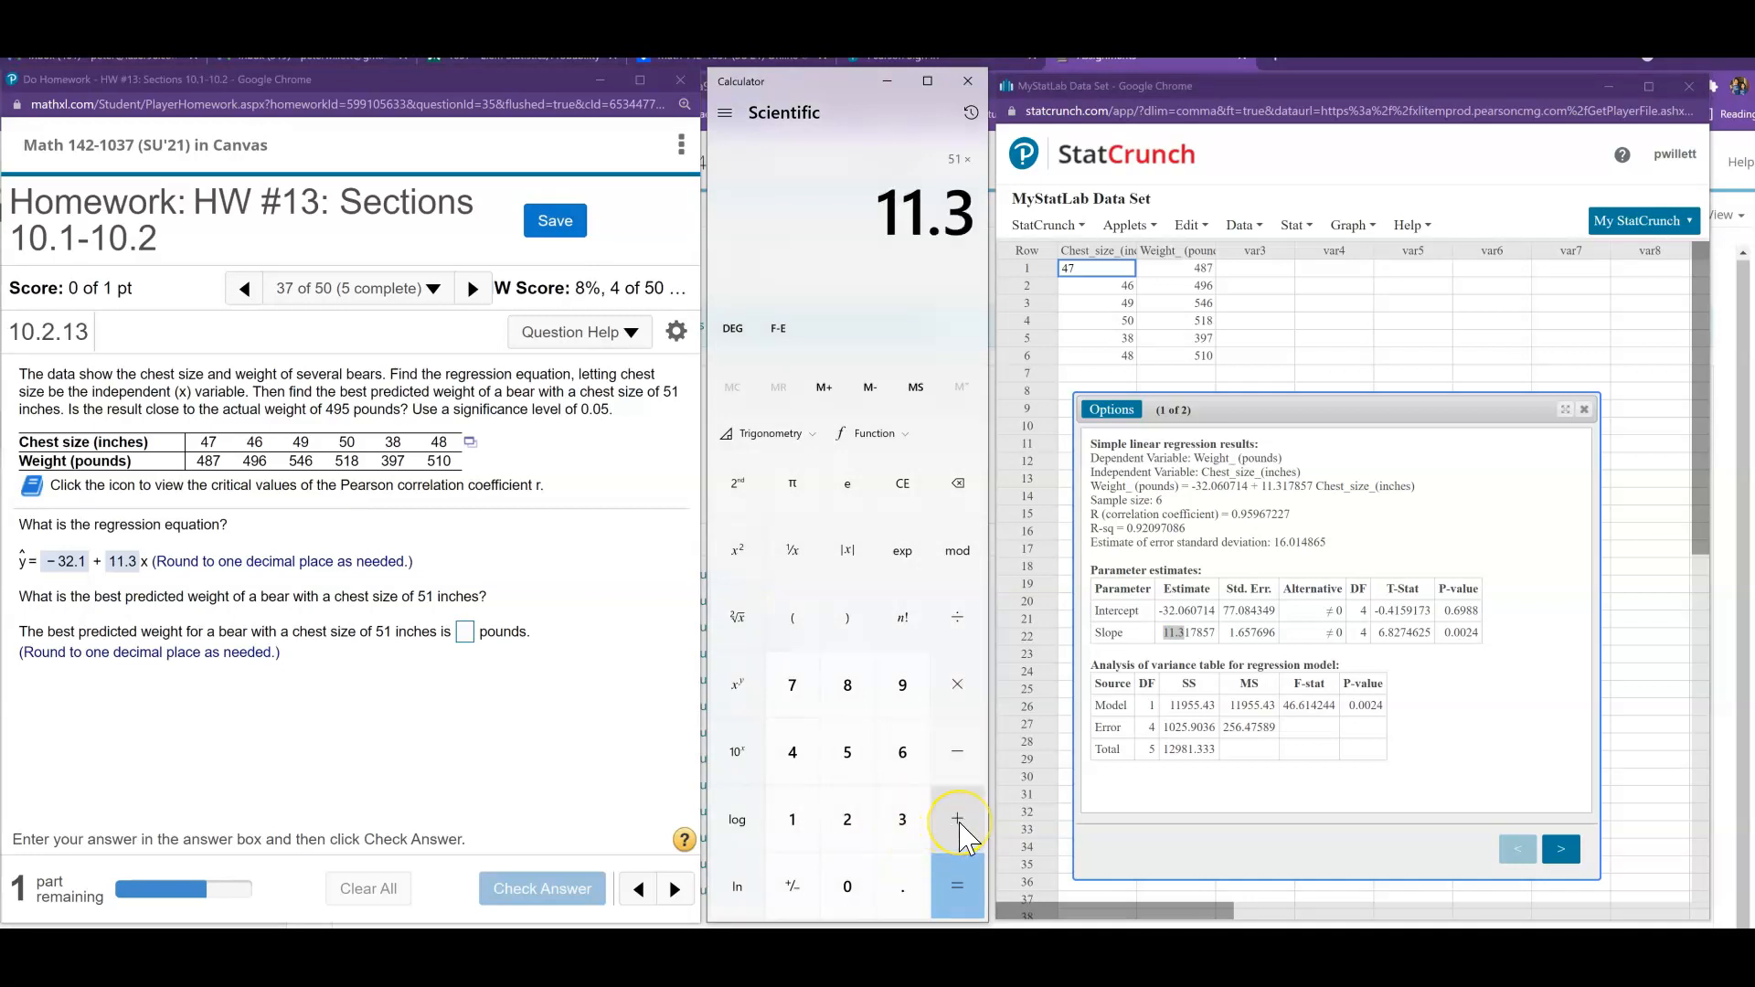
pyautogui.click(957, 820)
pyautogui.click(902, 820)
pyautogui.click(848, 821)
pyautogui.click(899, 887)
pyautogui.click(796, 822)
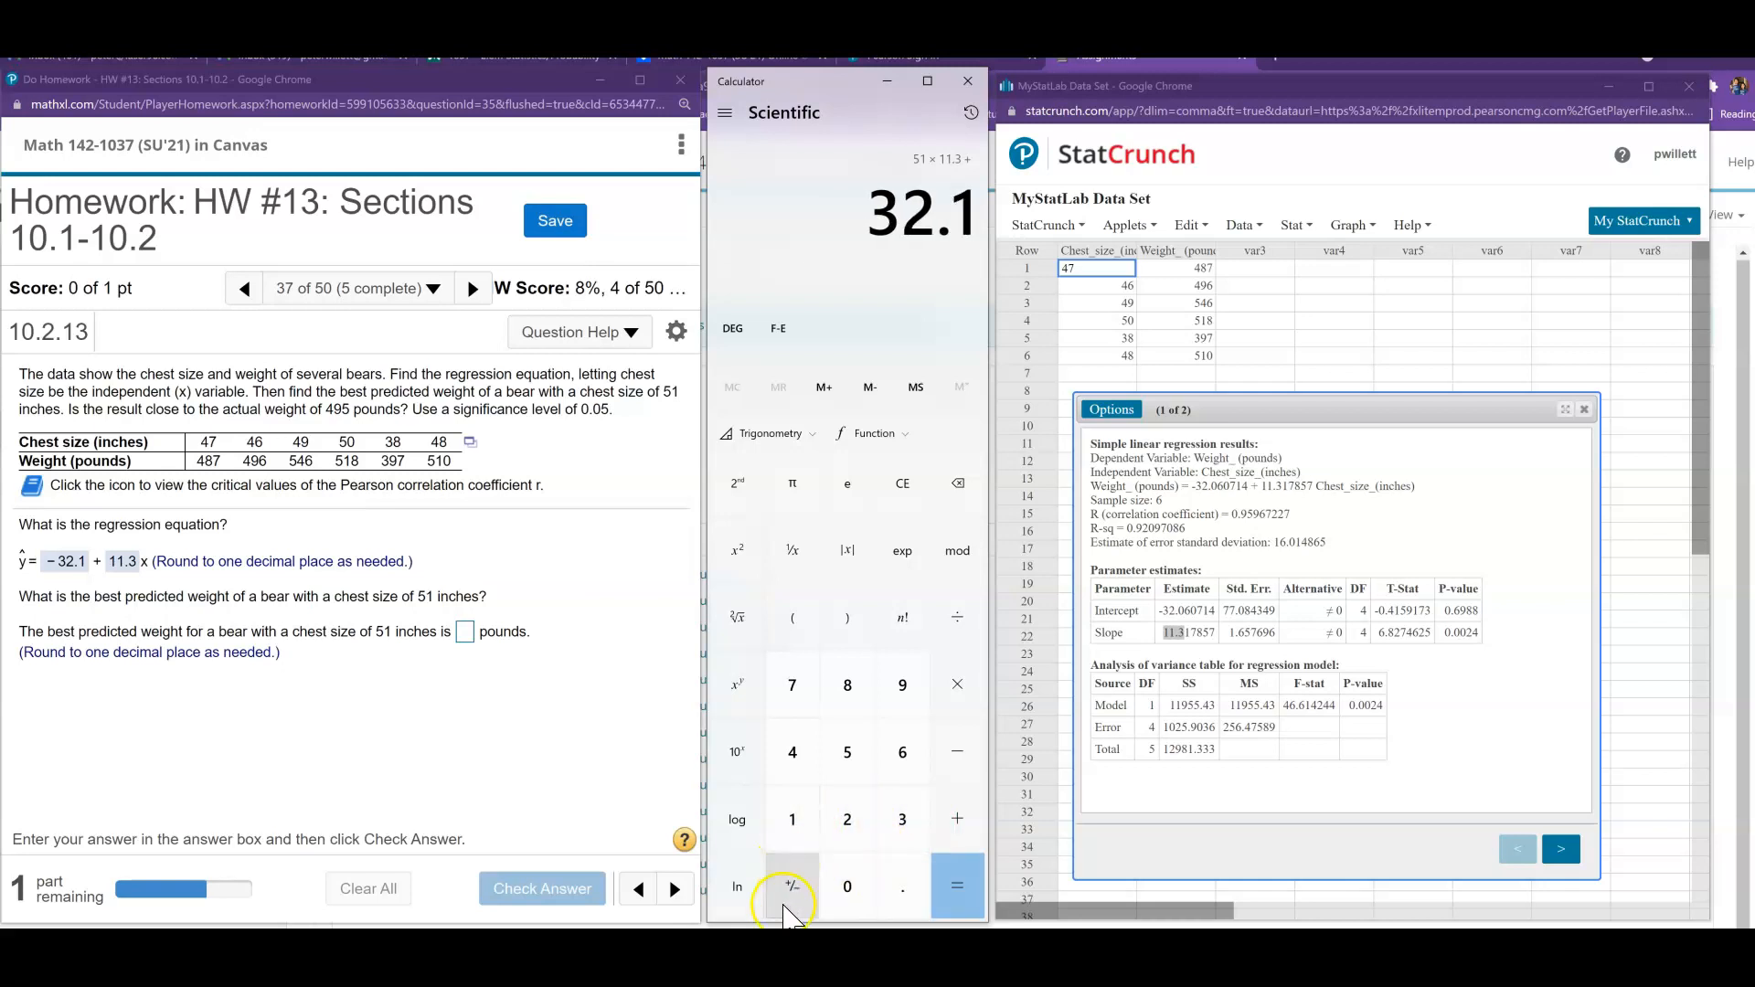
pyautogui.click(955, 885)
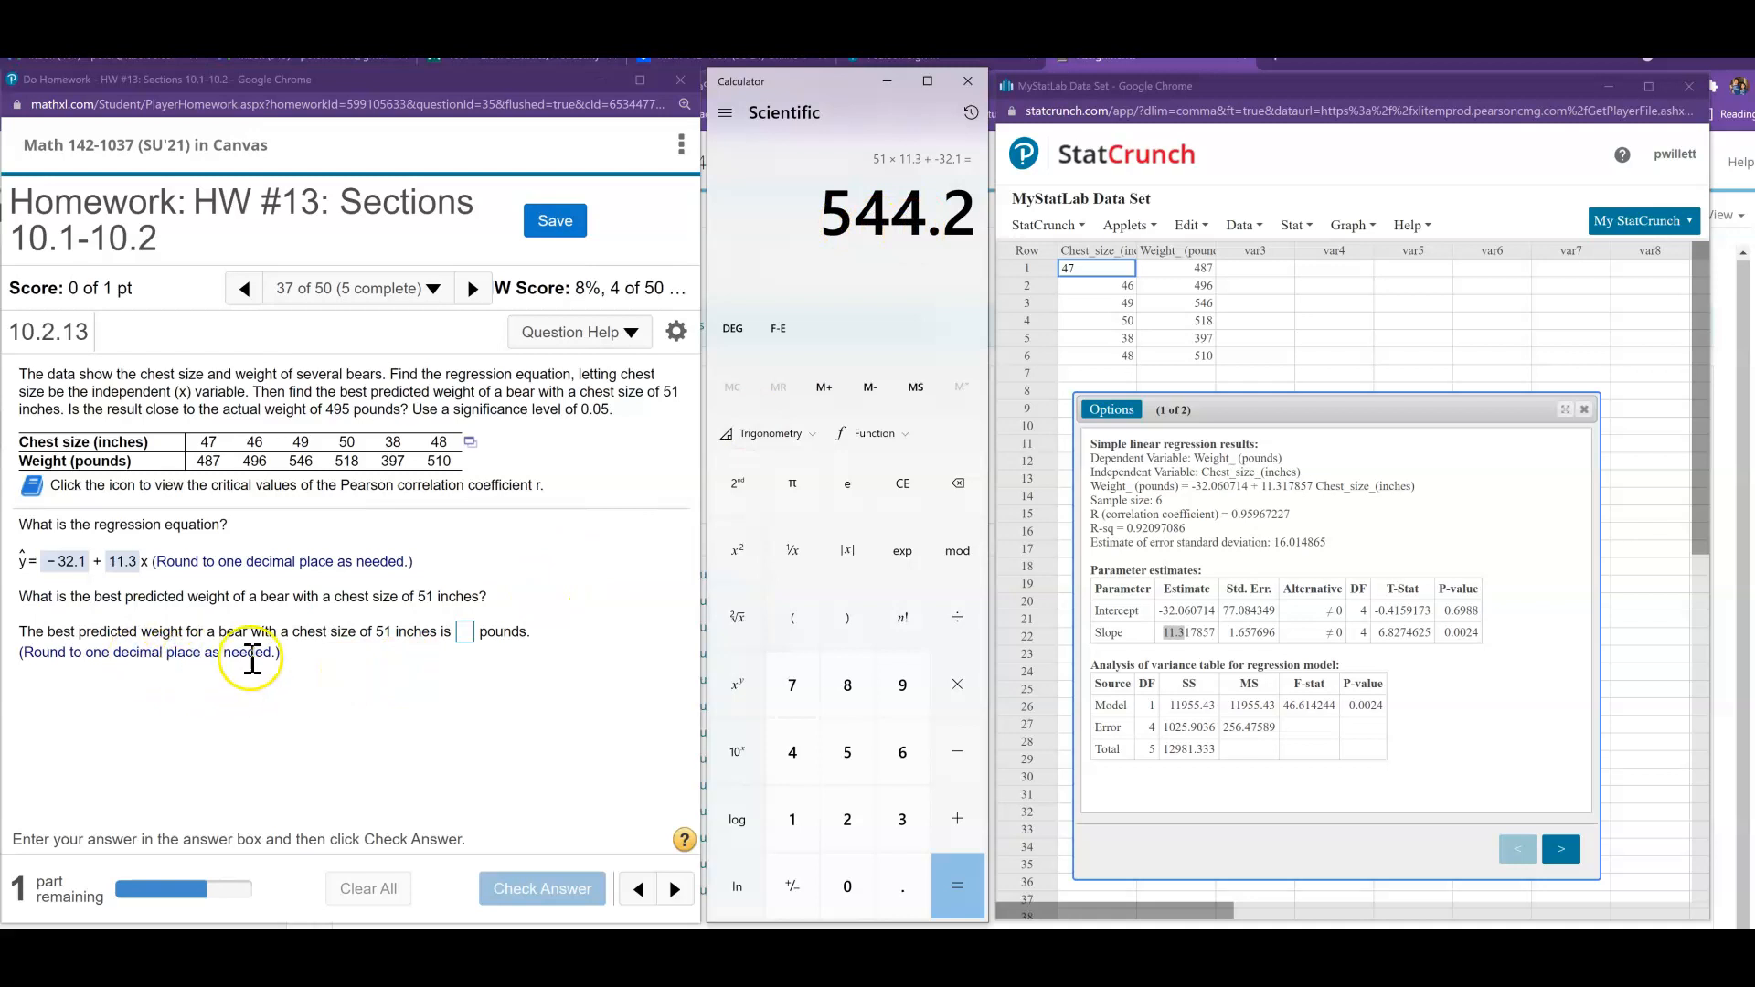
# - Copy the calculator result 544.2 into the predicted weight answer and check it
pyautogui.moveTo(827, 223); pyautogui.dragTo(968, 224)
pyautogui.hotkey('ctrl', 'c')
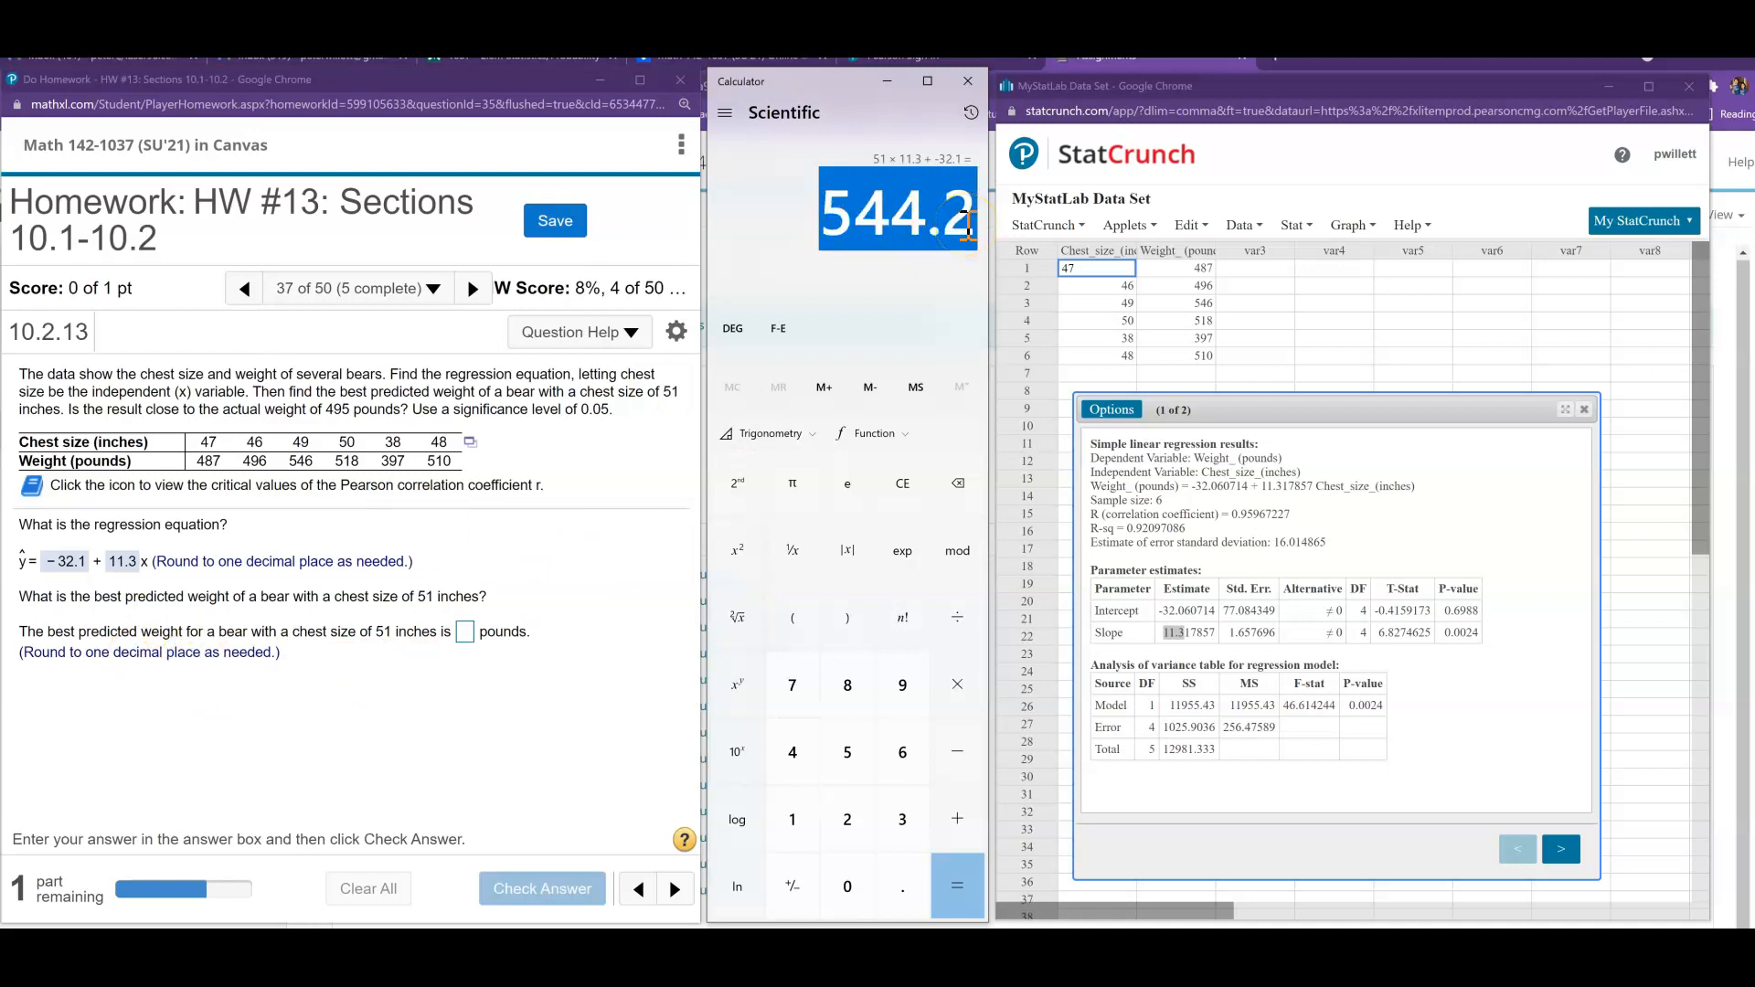
pyautogui.click(466, 632)
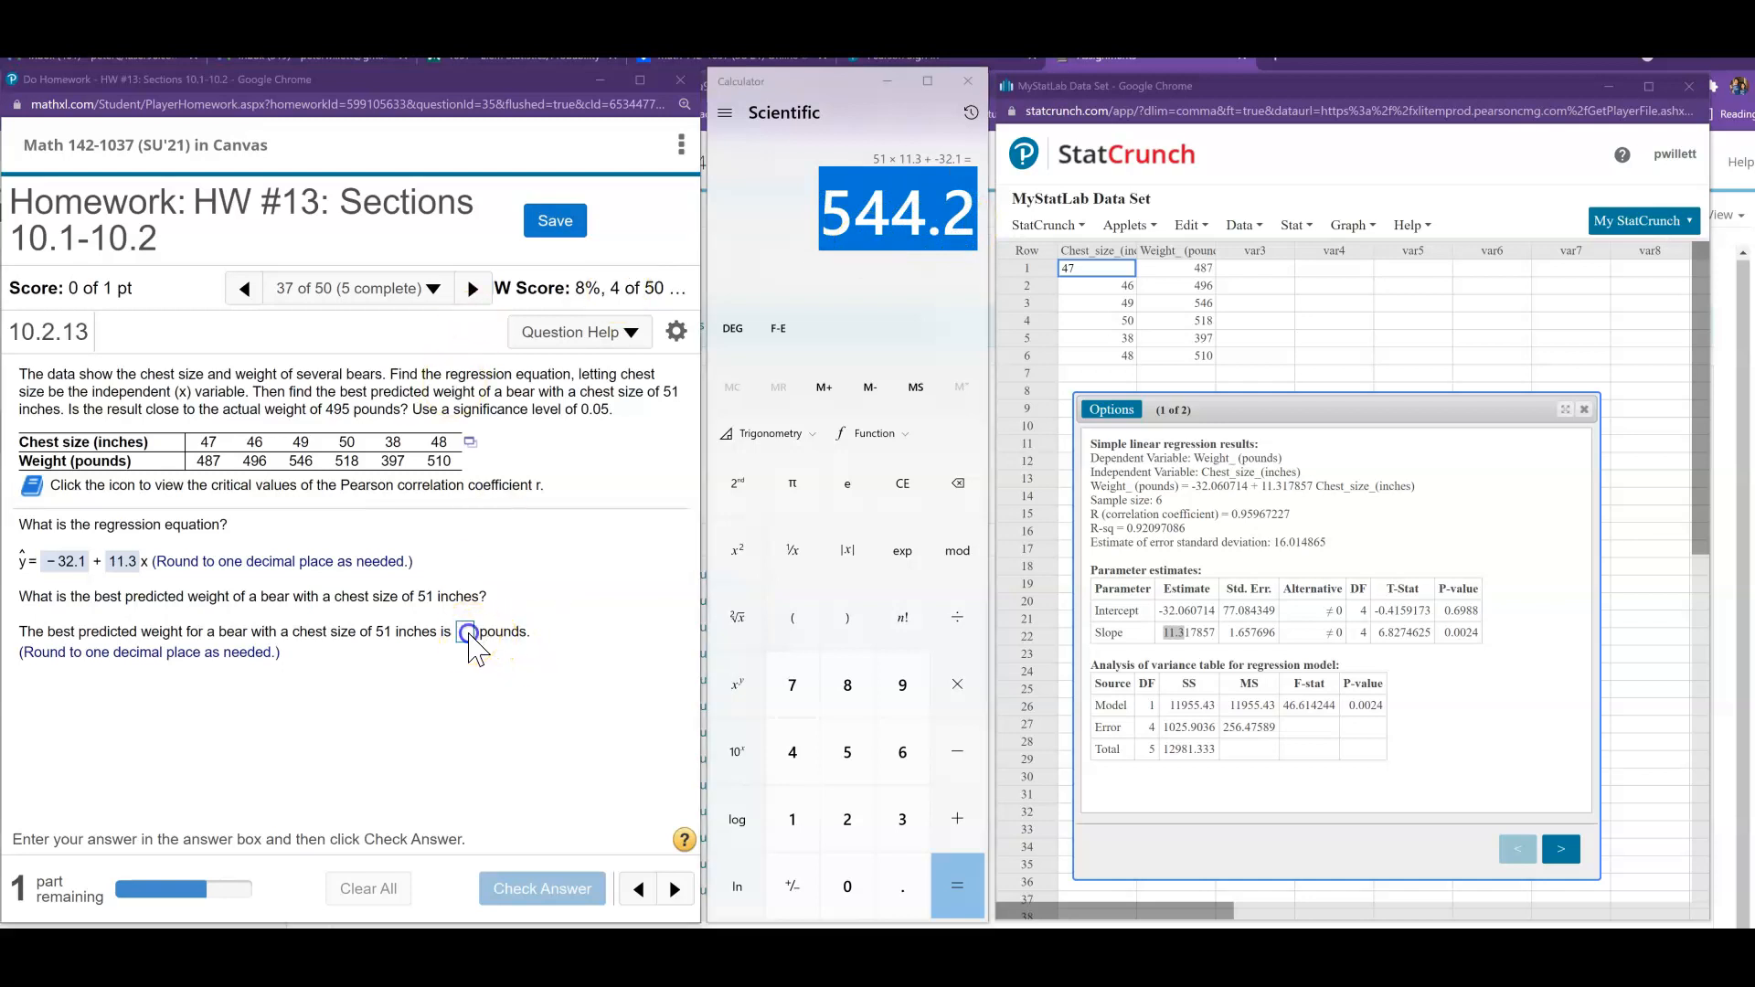
pyautogui.hotkey('ctrl', 'v')
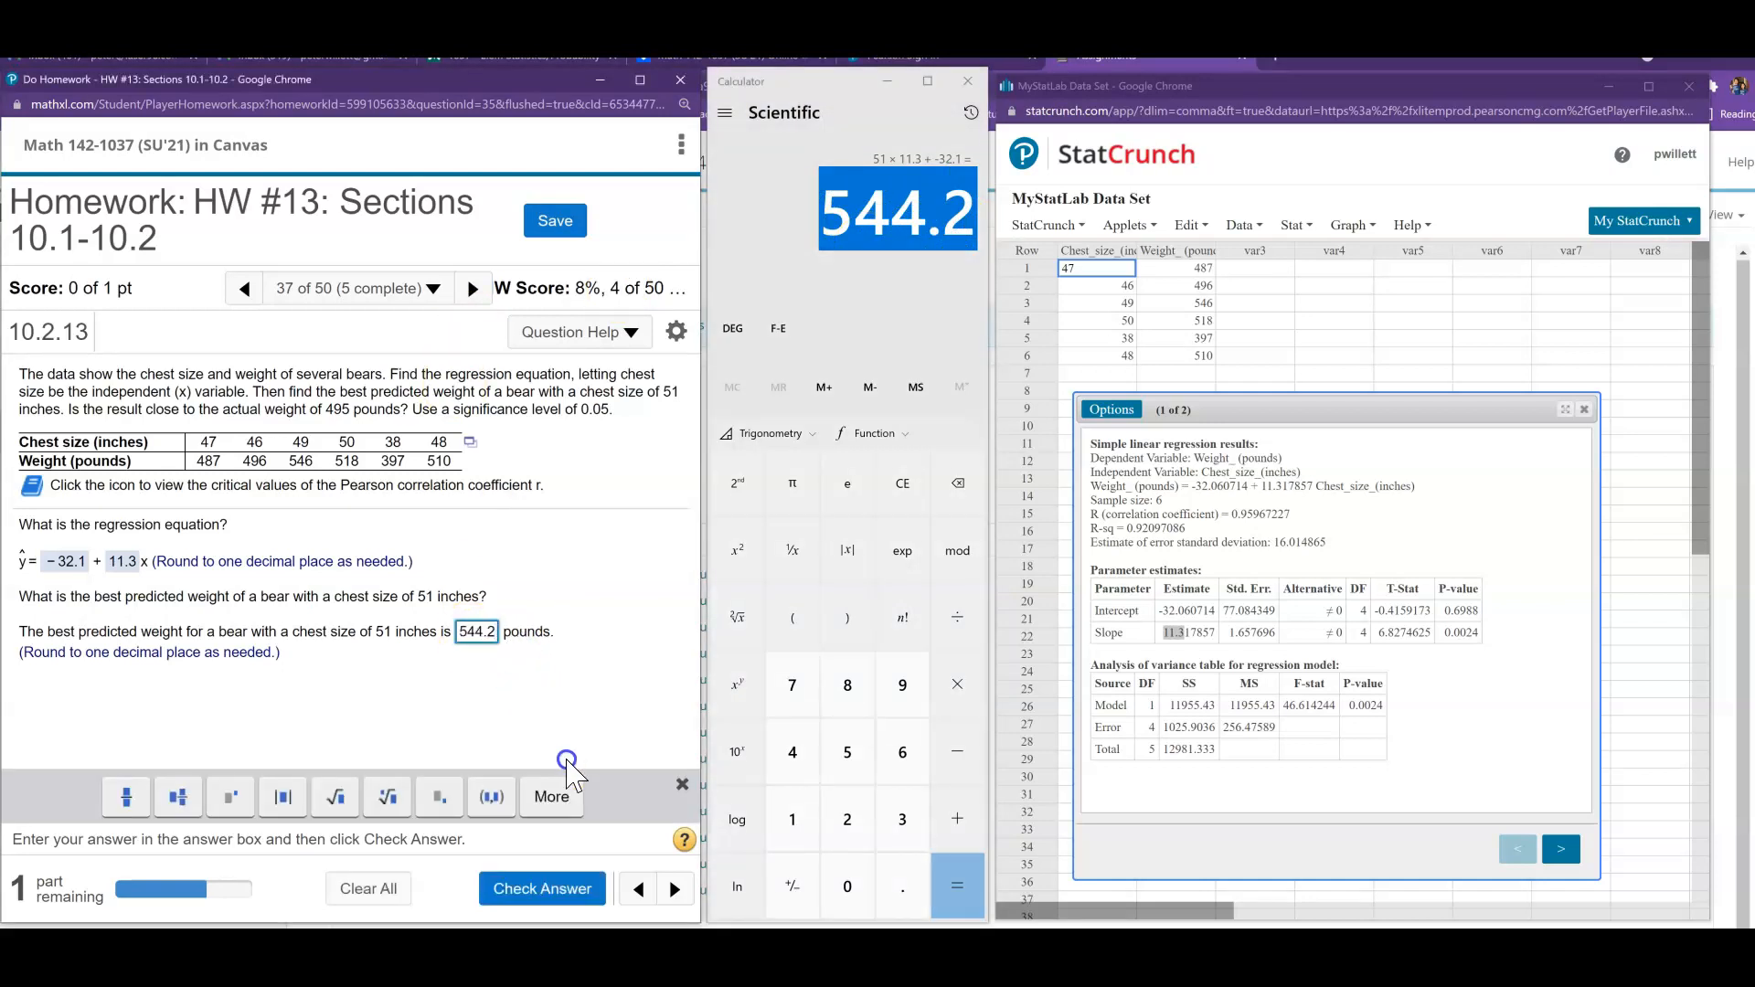
pyautogui.click(574, 889)
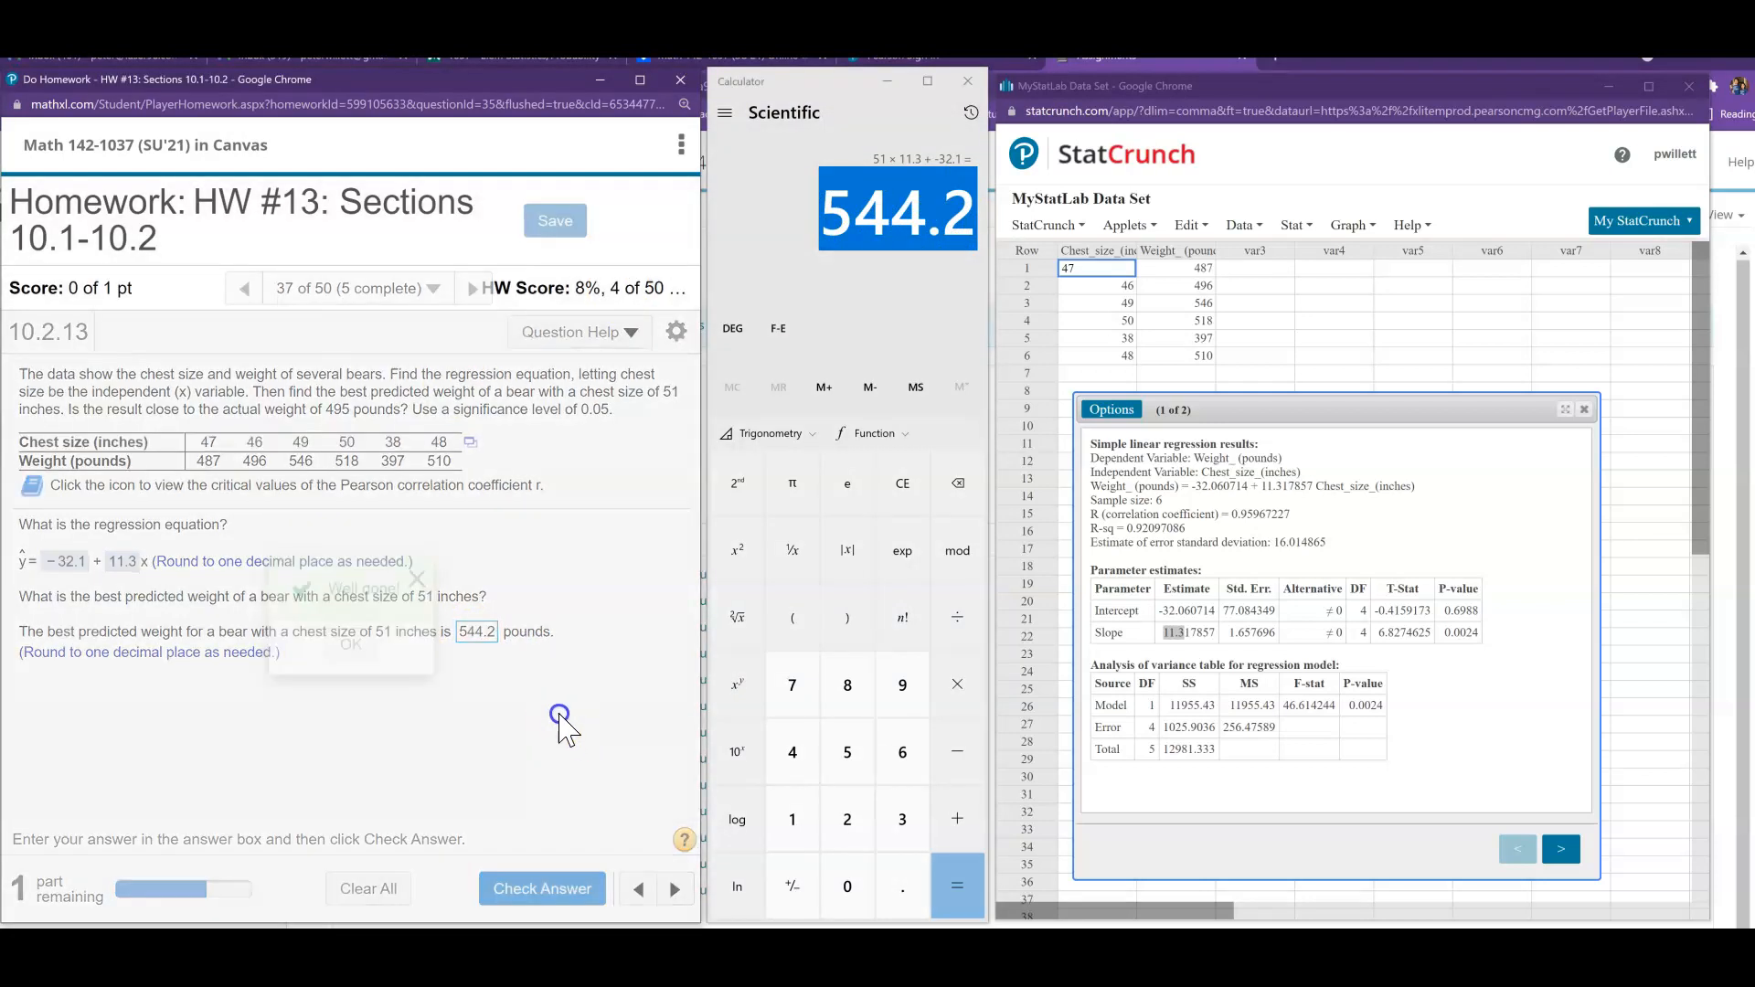
pyautogui.click(364, 653)
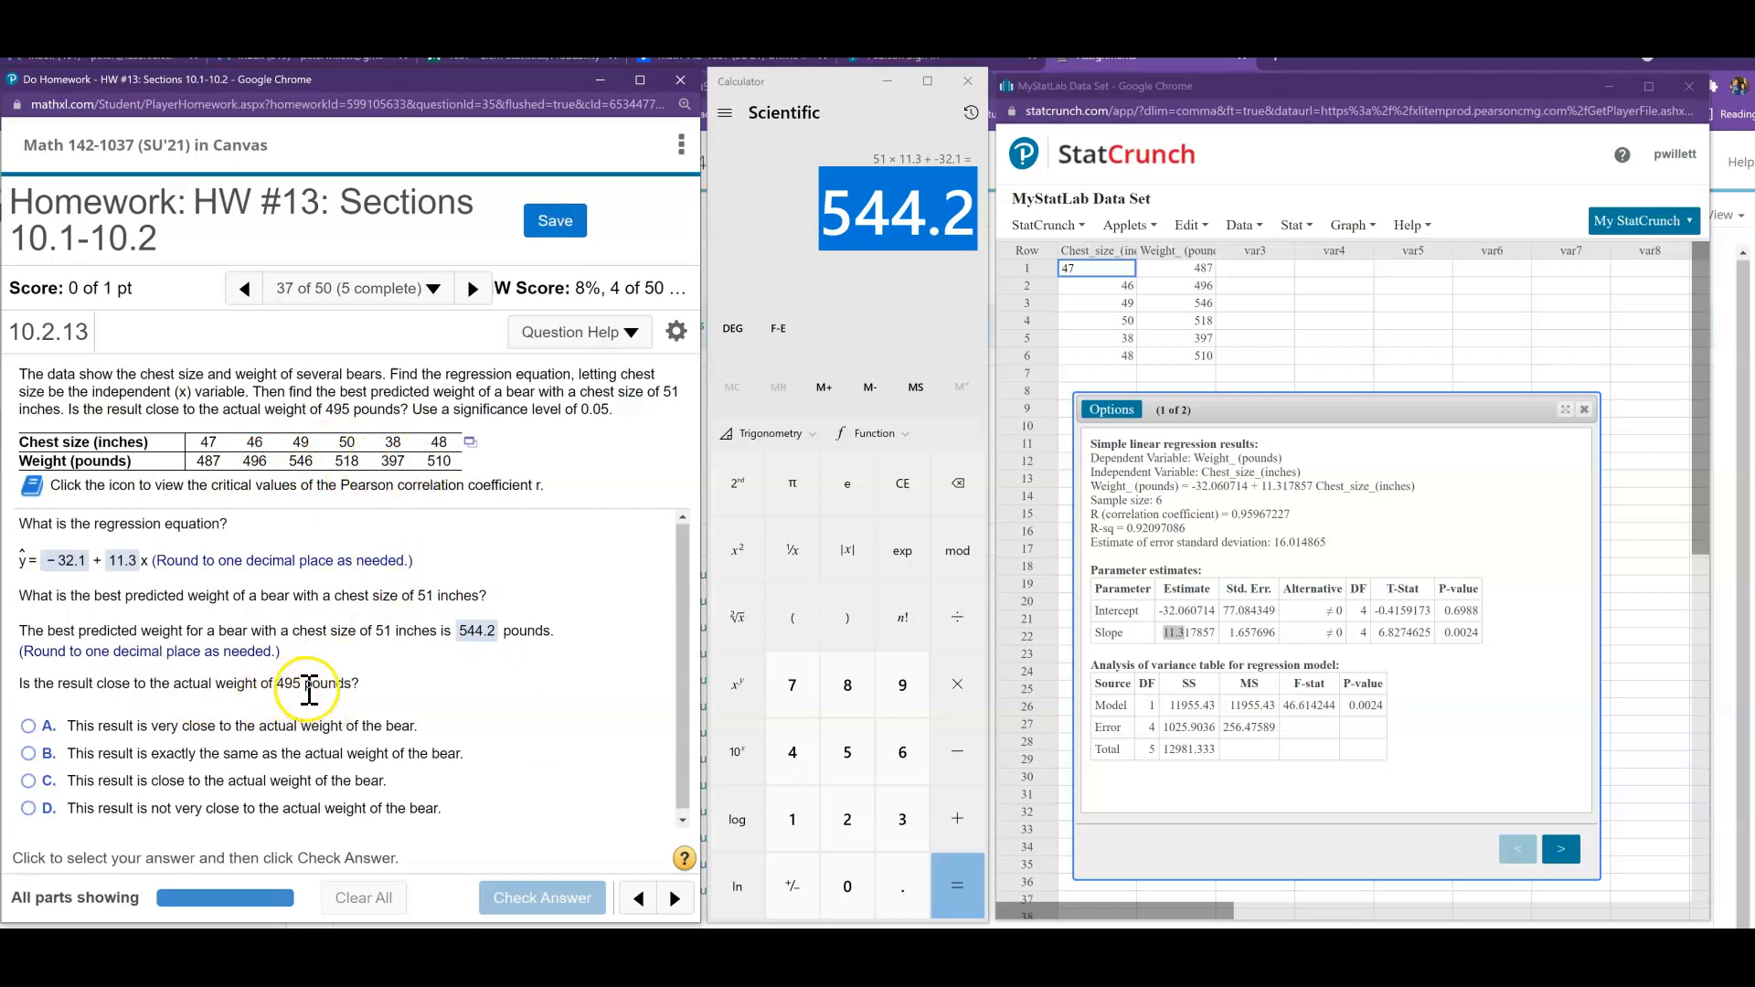
# - Choose answer D, that the result is not very close to the bear's actual weight, and check it
pyautogui.scroll(-1, 465, 704)
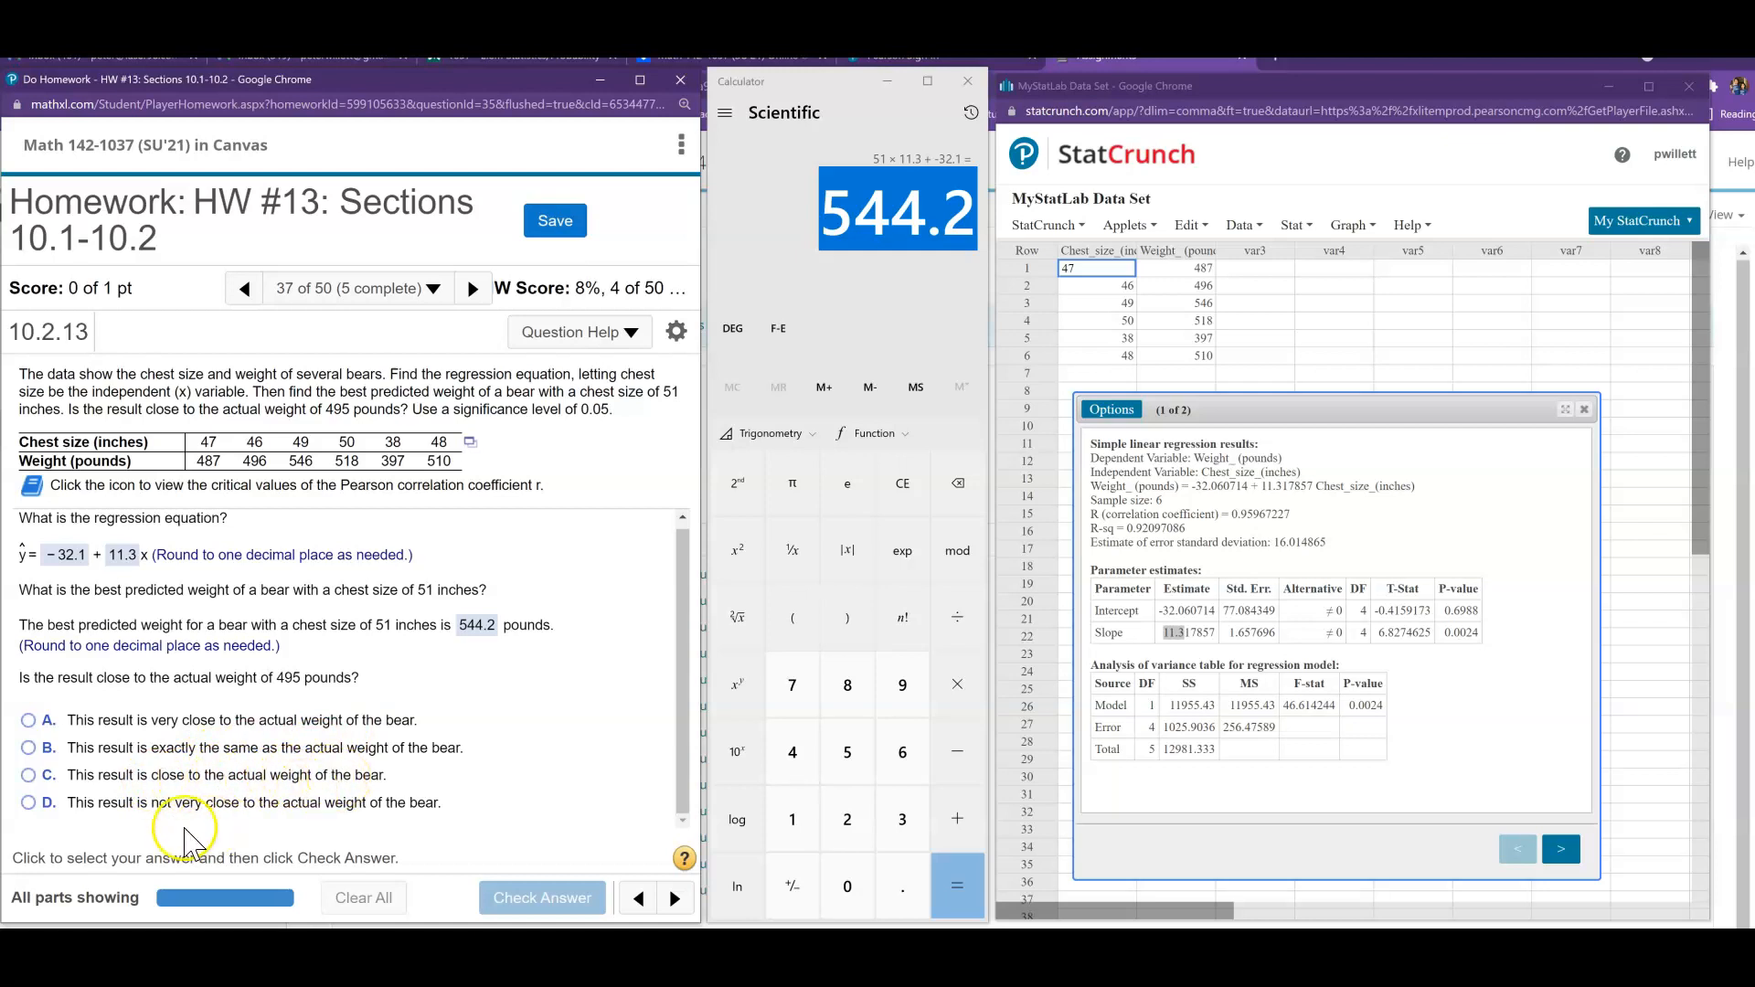
pyautogui.click(30, 804)
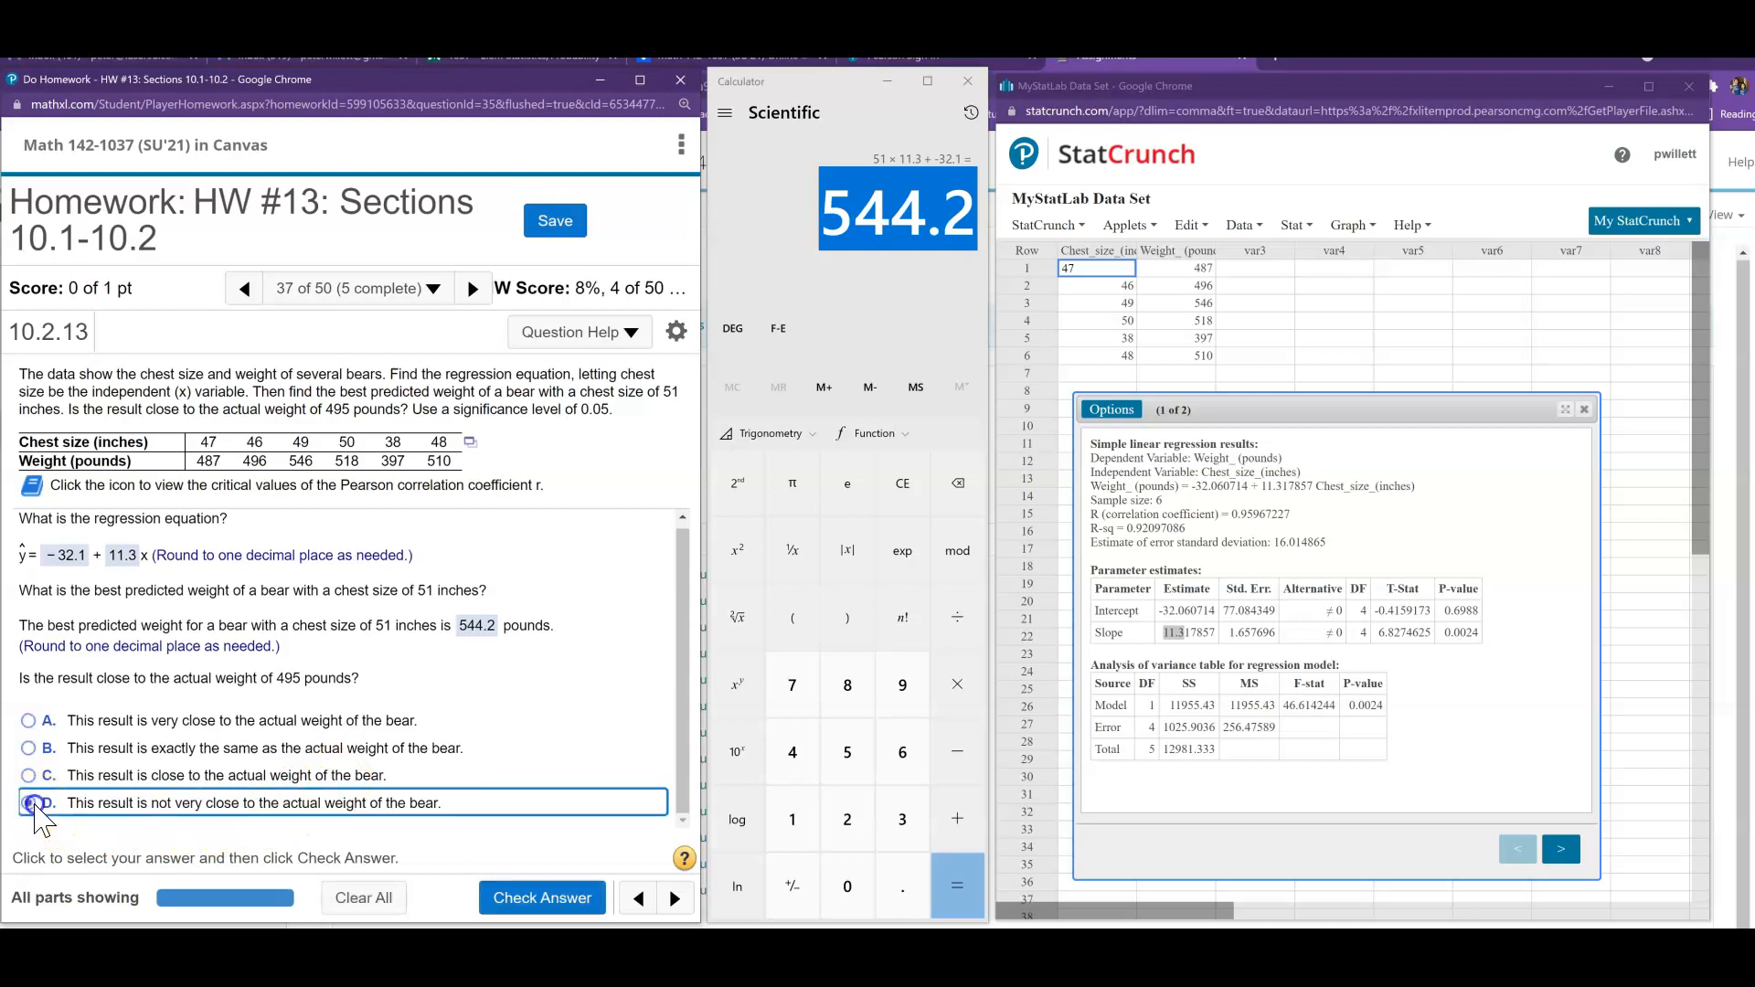
pyautogui.click(512, 893)
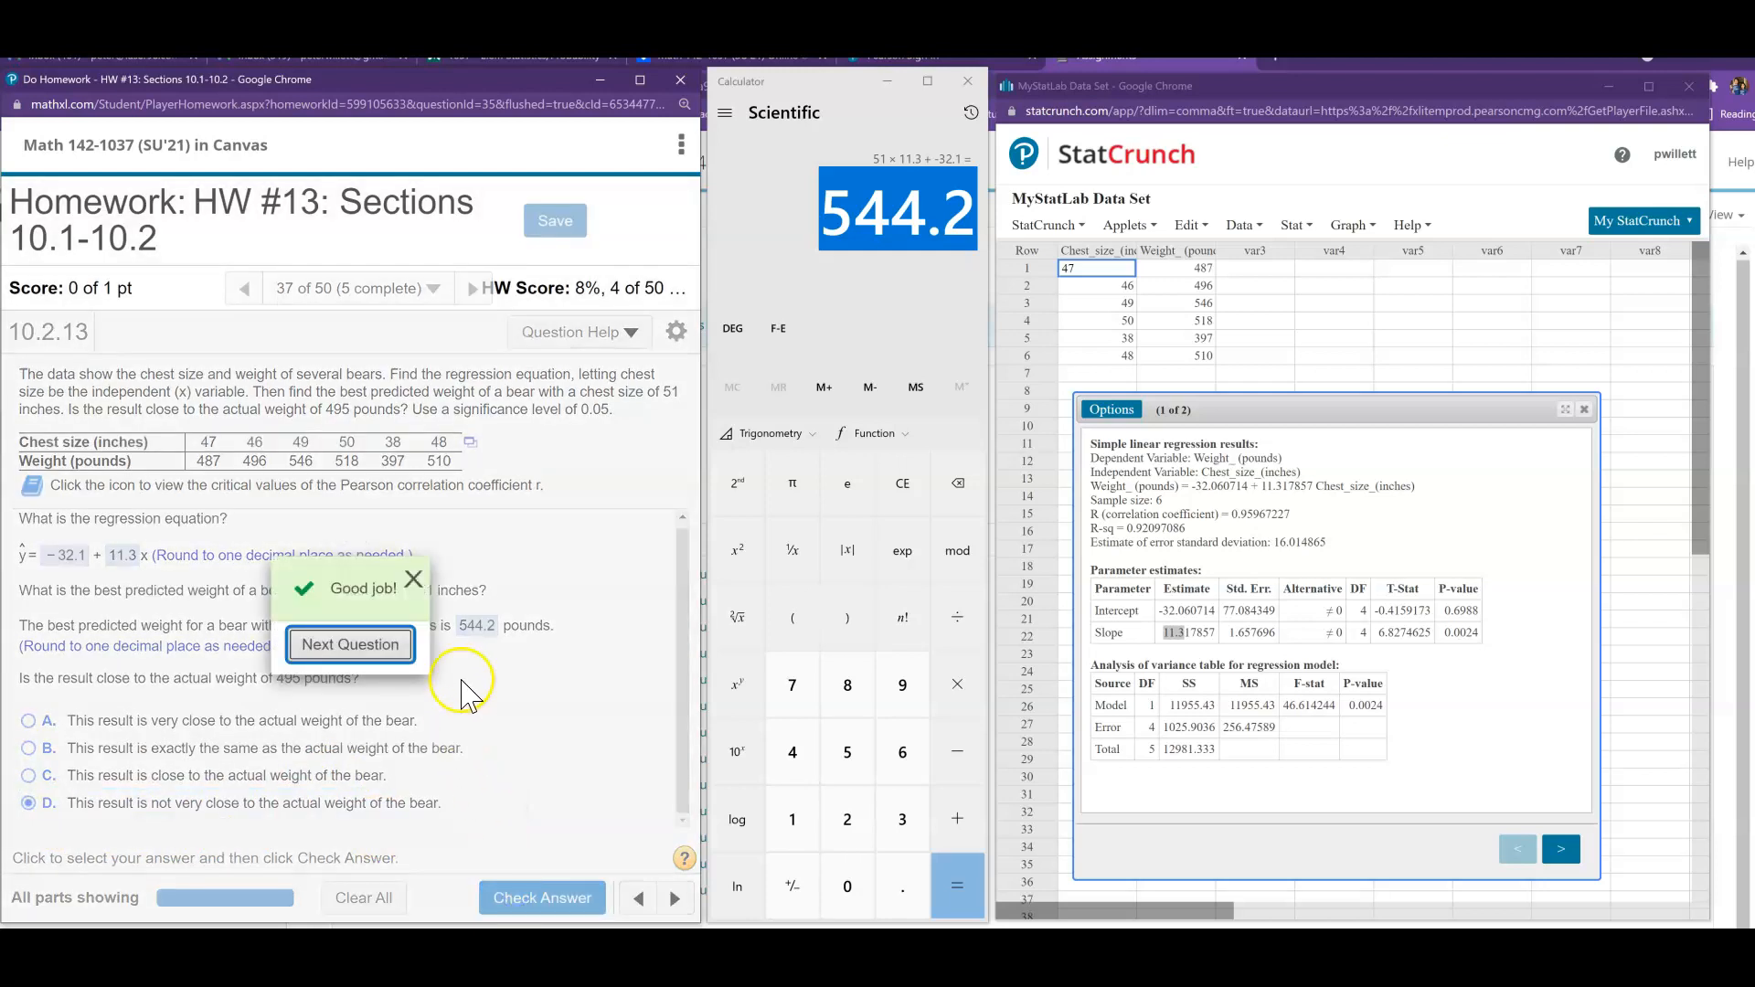
pyautogui.click(413, 579)
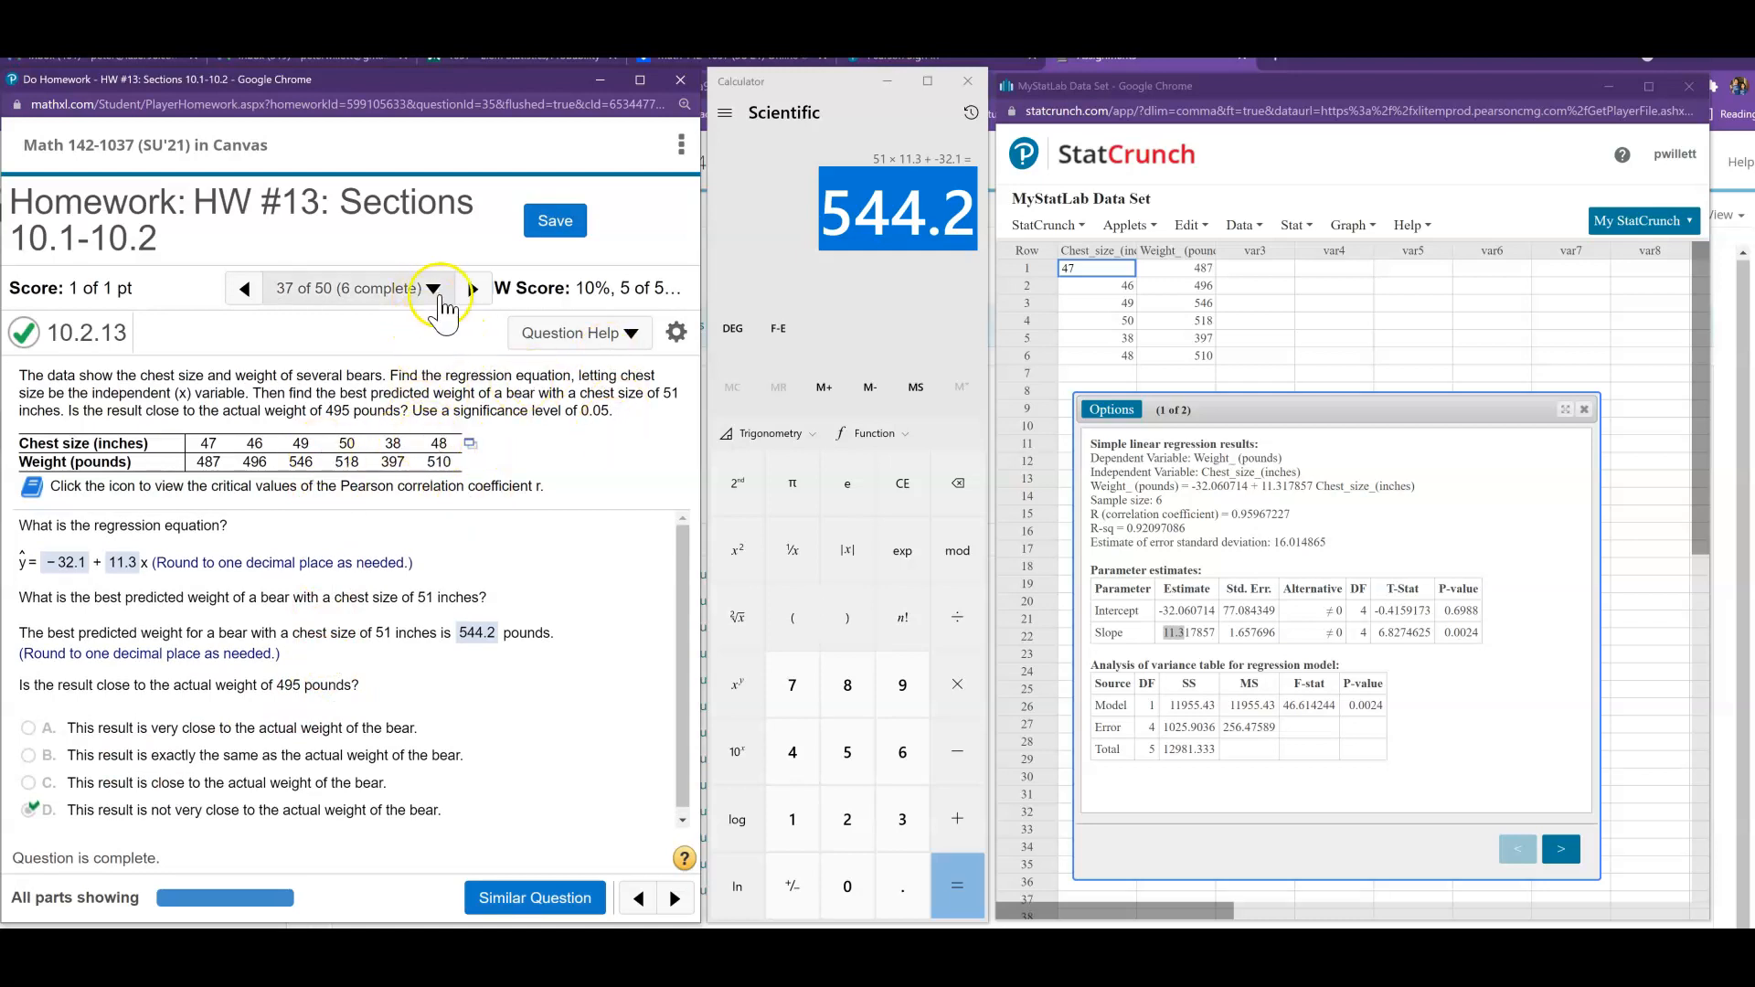
# - Advance to question 38 on arm blood pressure and close the bear data's StatCrunch window
pyautogui.click(472, 288)
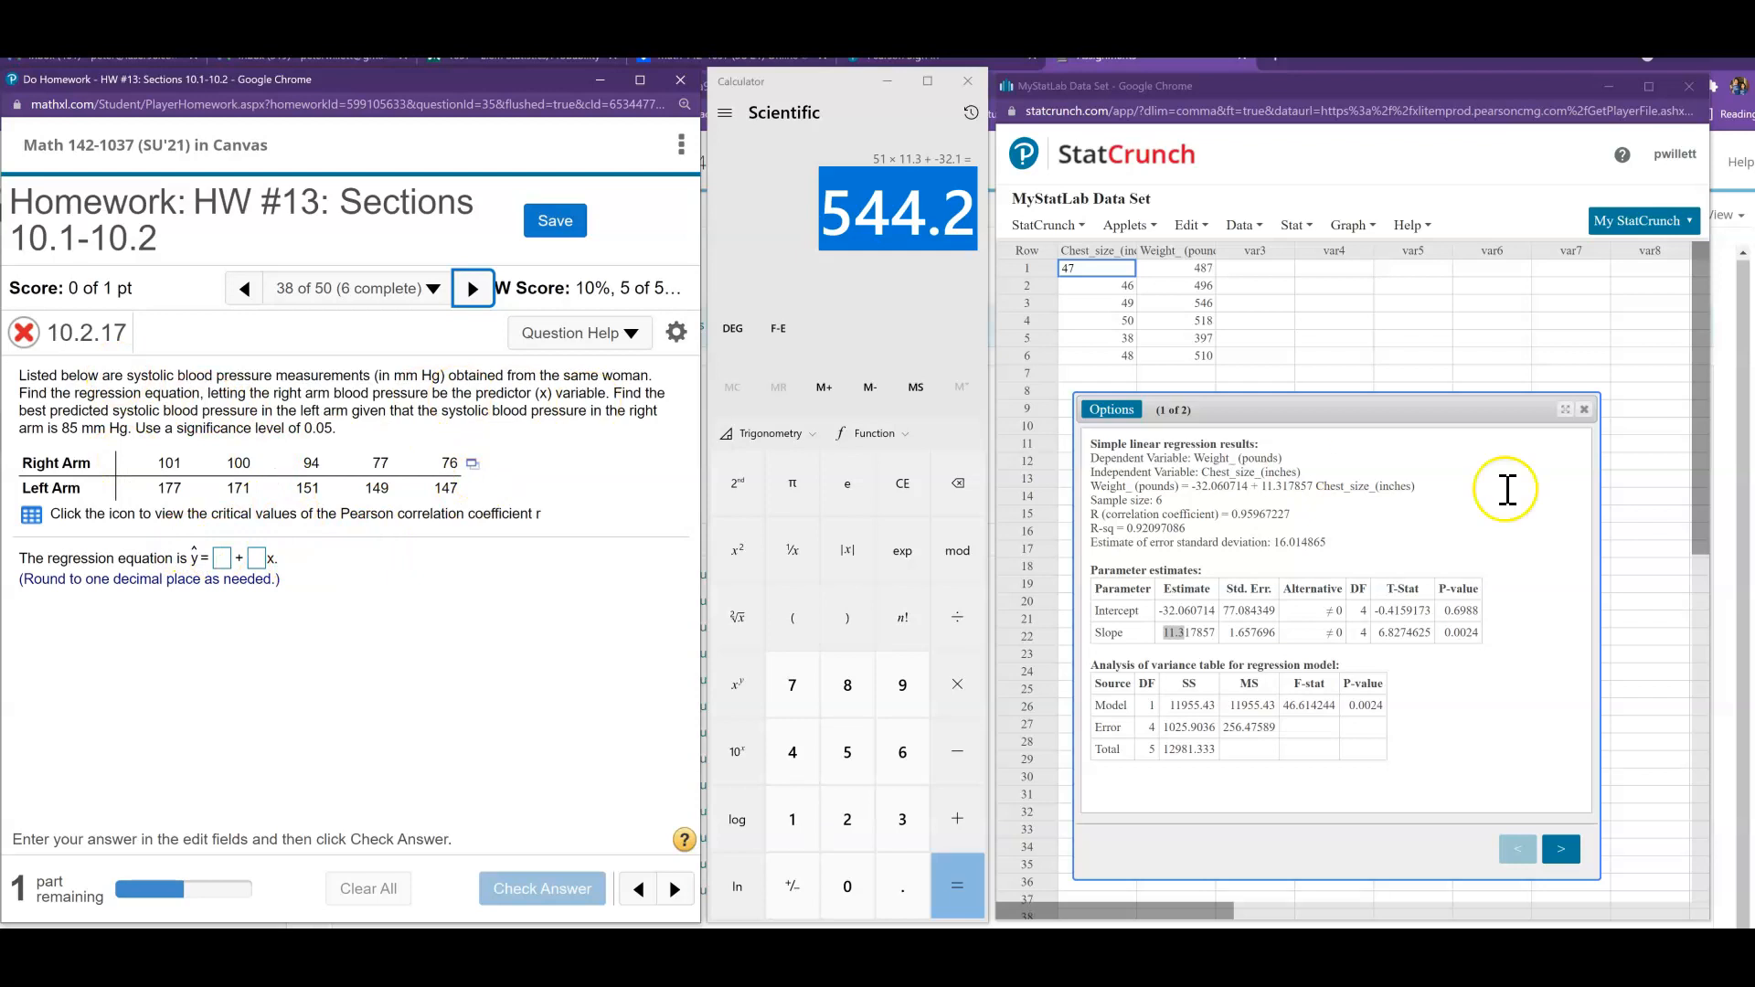
pyautogui.click(1689, 87)
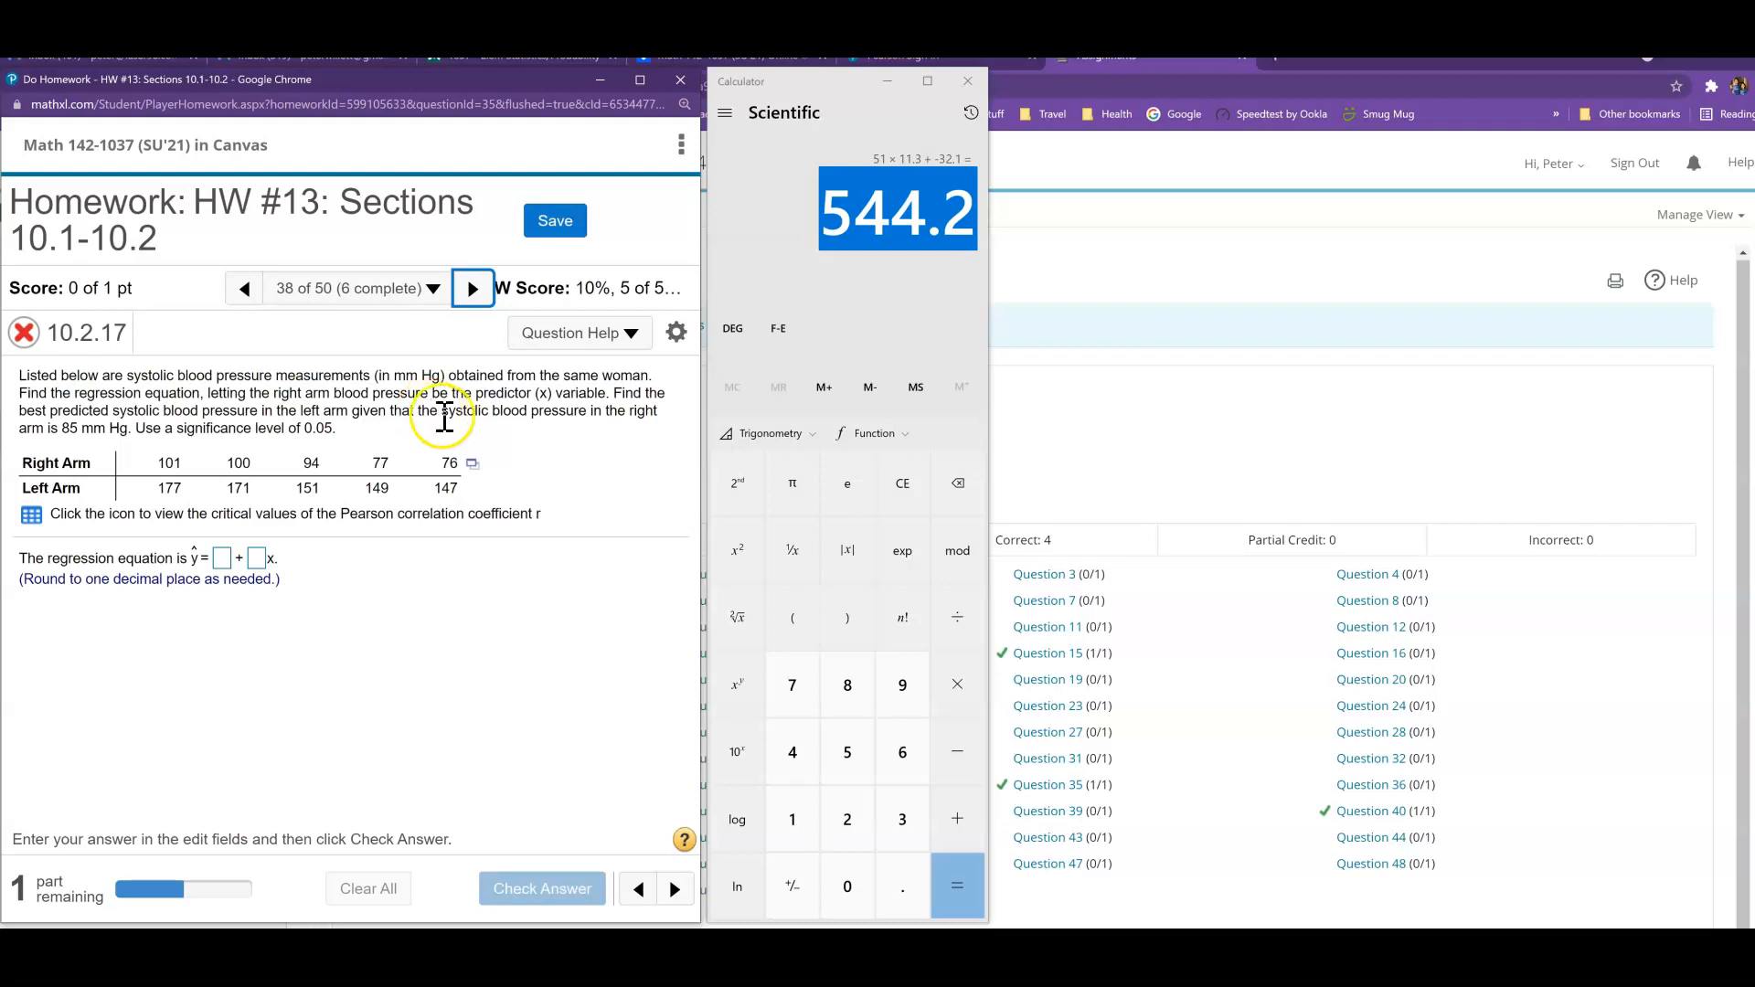
# - Open the arm blood pressure data in StatCrunch and place its window beside the calculator, enlarged to full height
pyautogui.click(472, 463)
pyautogui.click(518, 496)
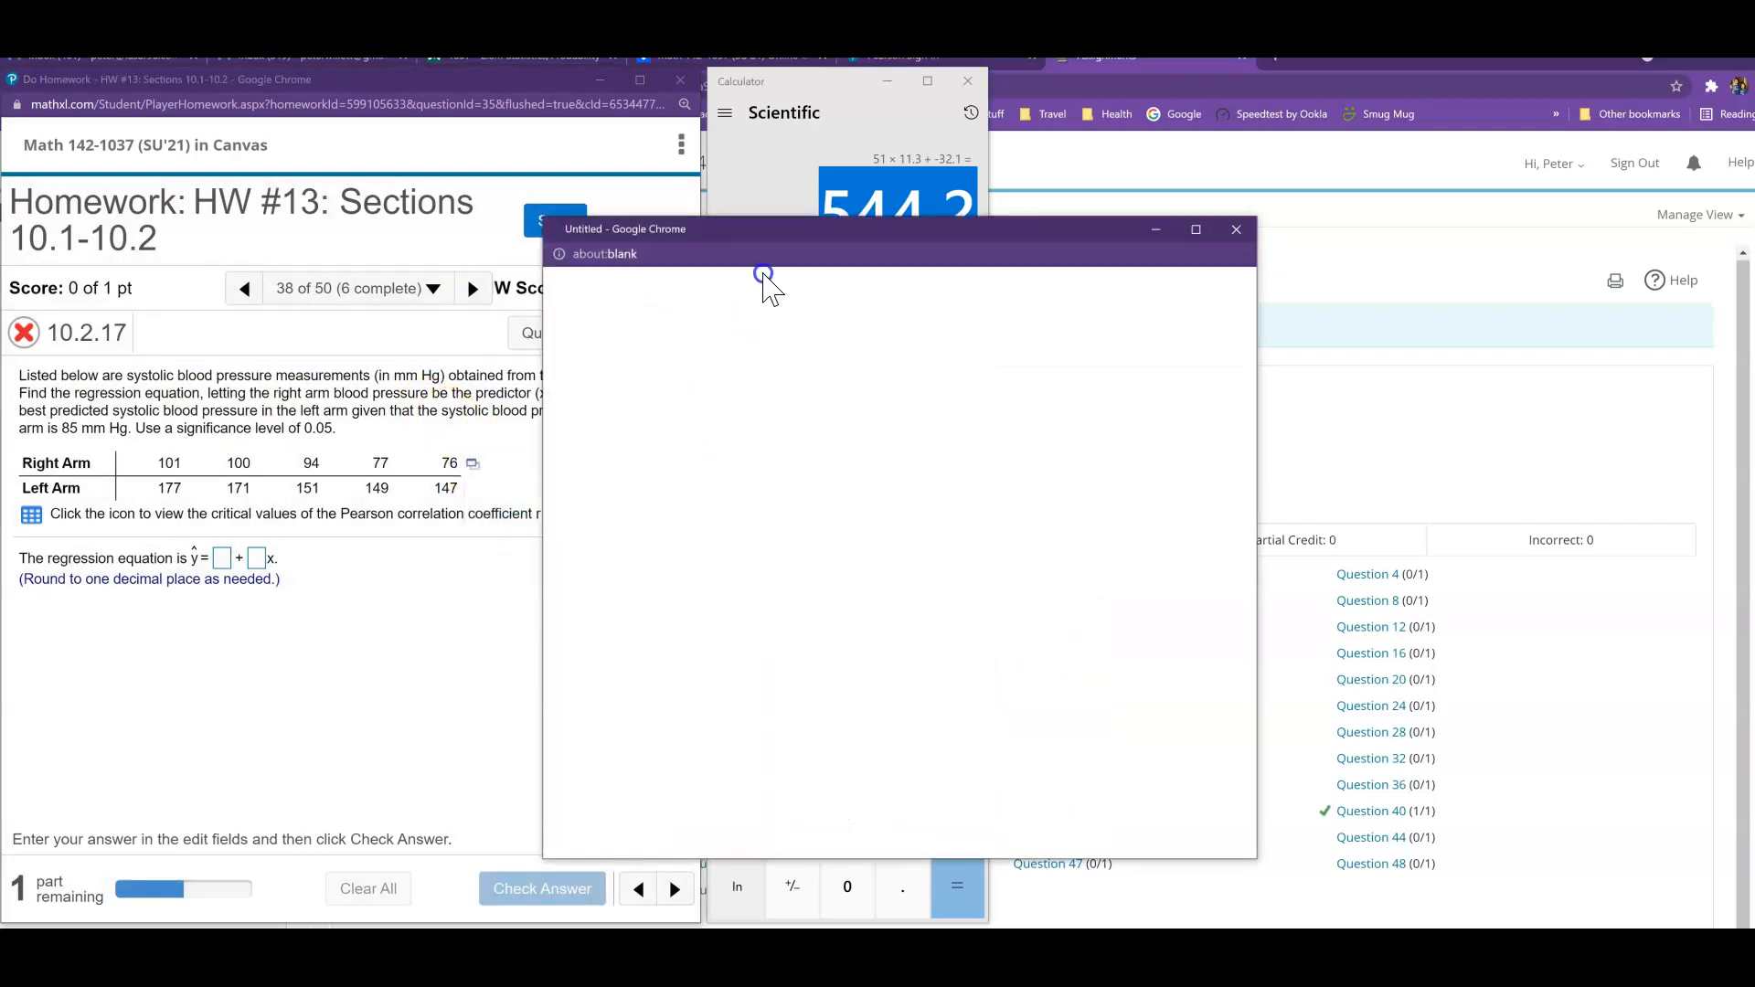
pyautogui.moveTo(777, 231); pyautogui.dragTo(1233, 81)
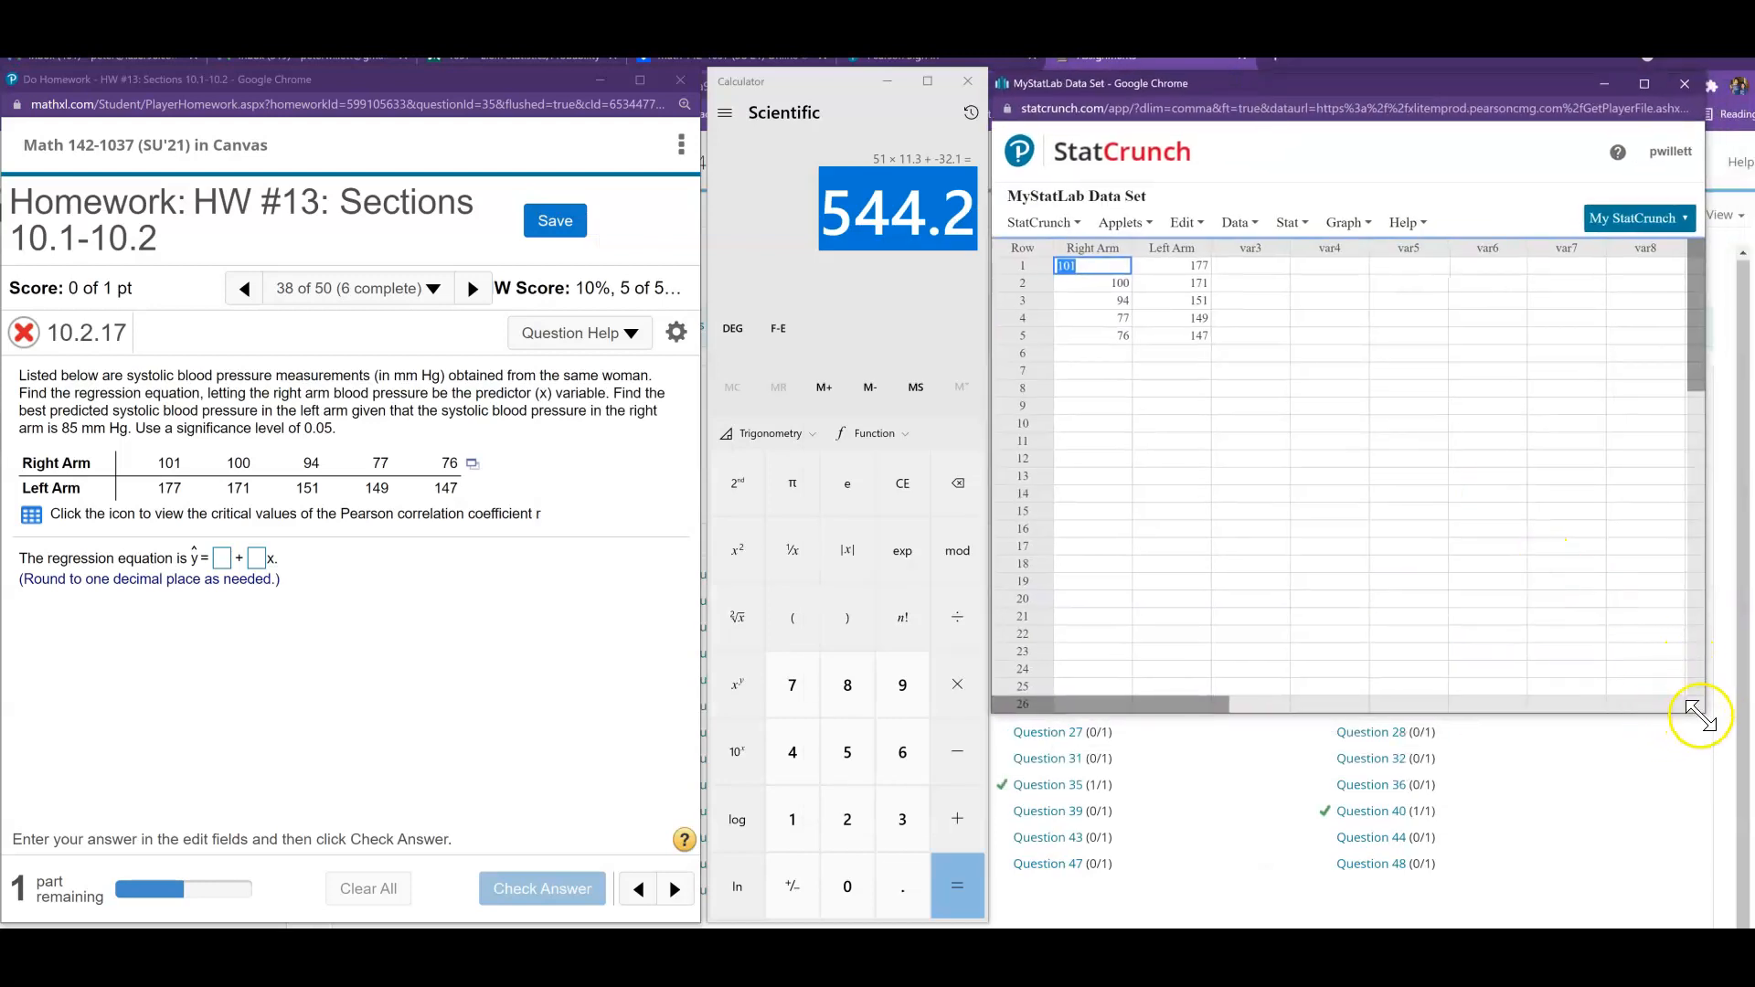
pyautogui.moveTo(1706, 713); pyautogui.dragTo(1728, 919)
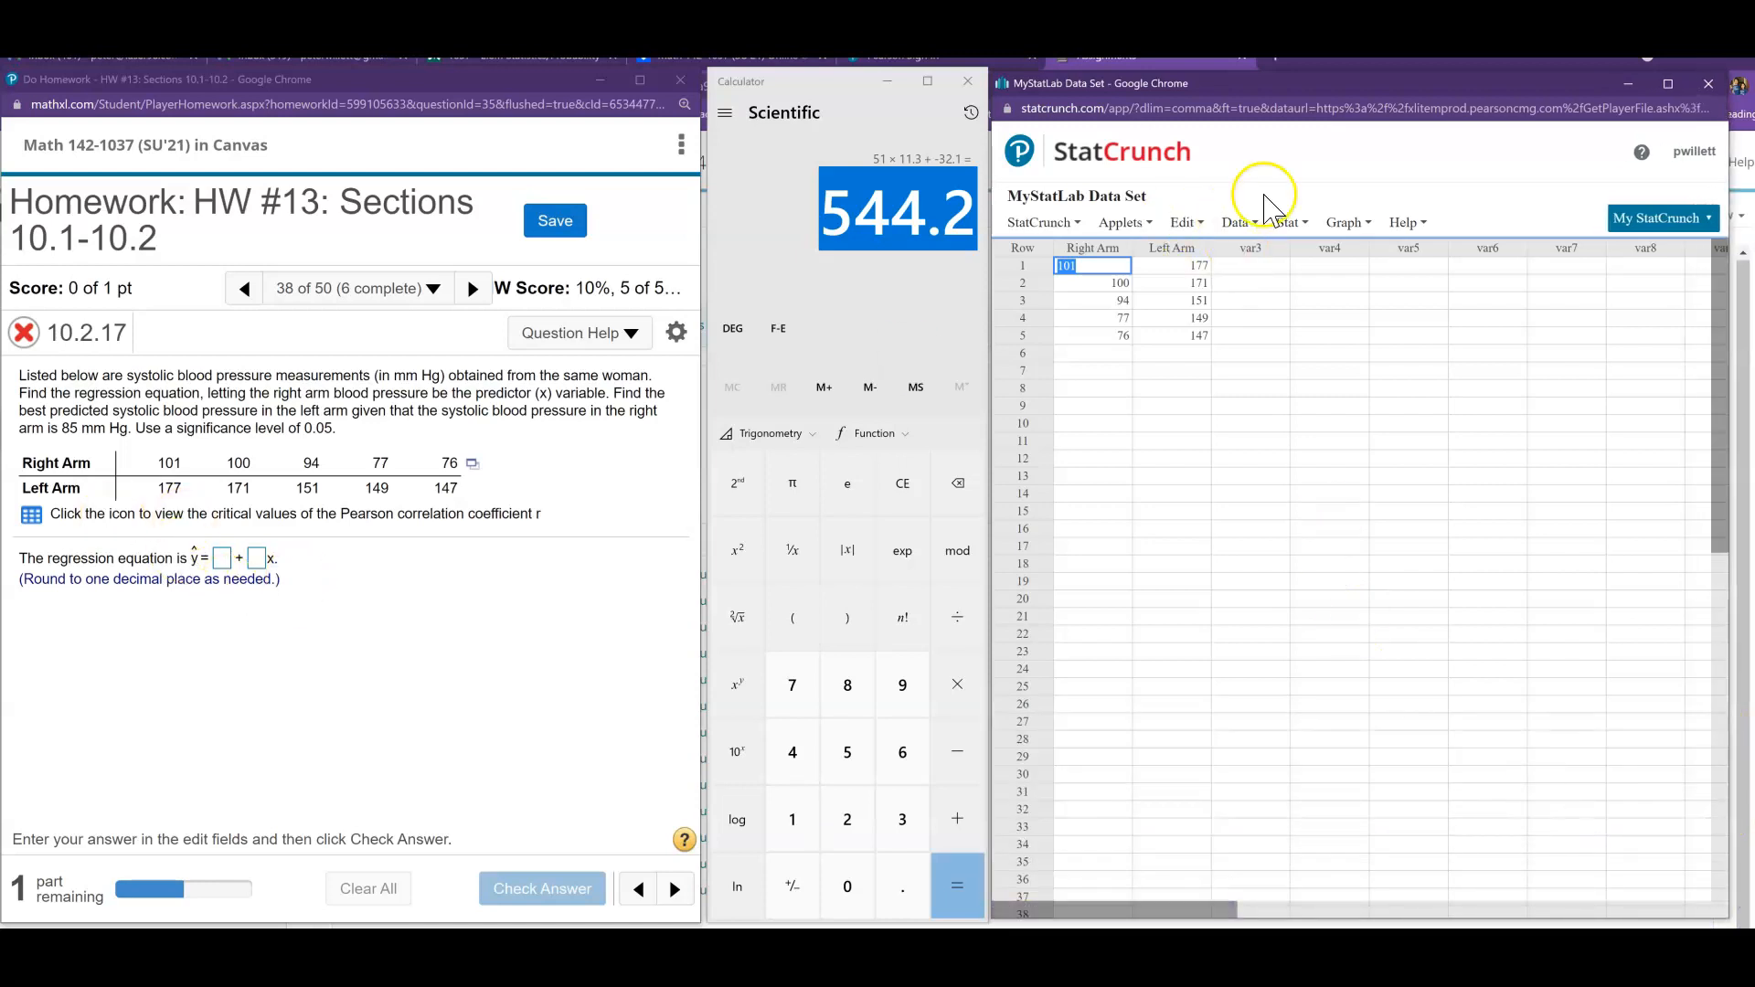
# - Compute a simple linear regression with Right Arm as X and Left Arm as Y, and enlarge the results to show the full tables
pyautogui.click(1290, 223)
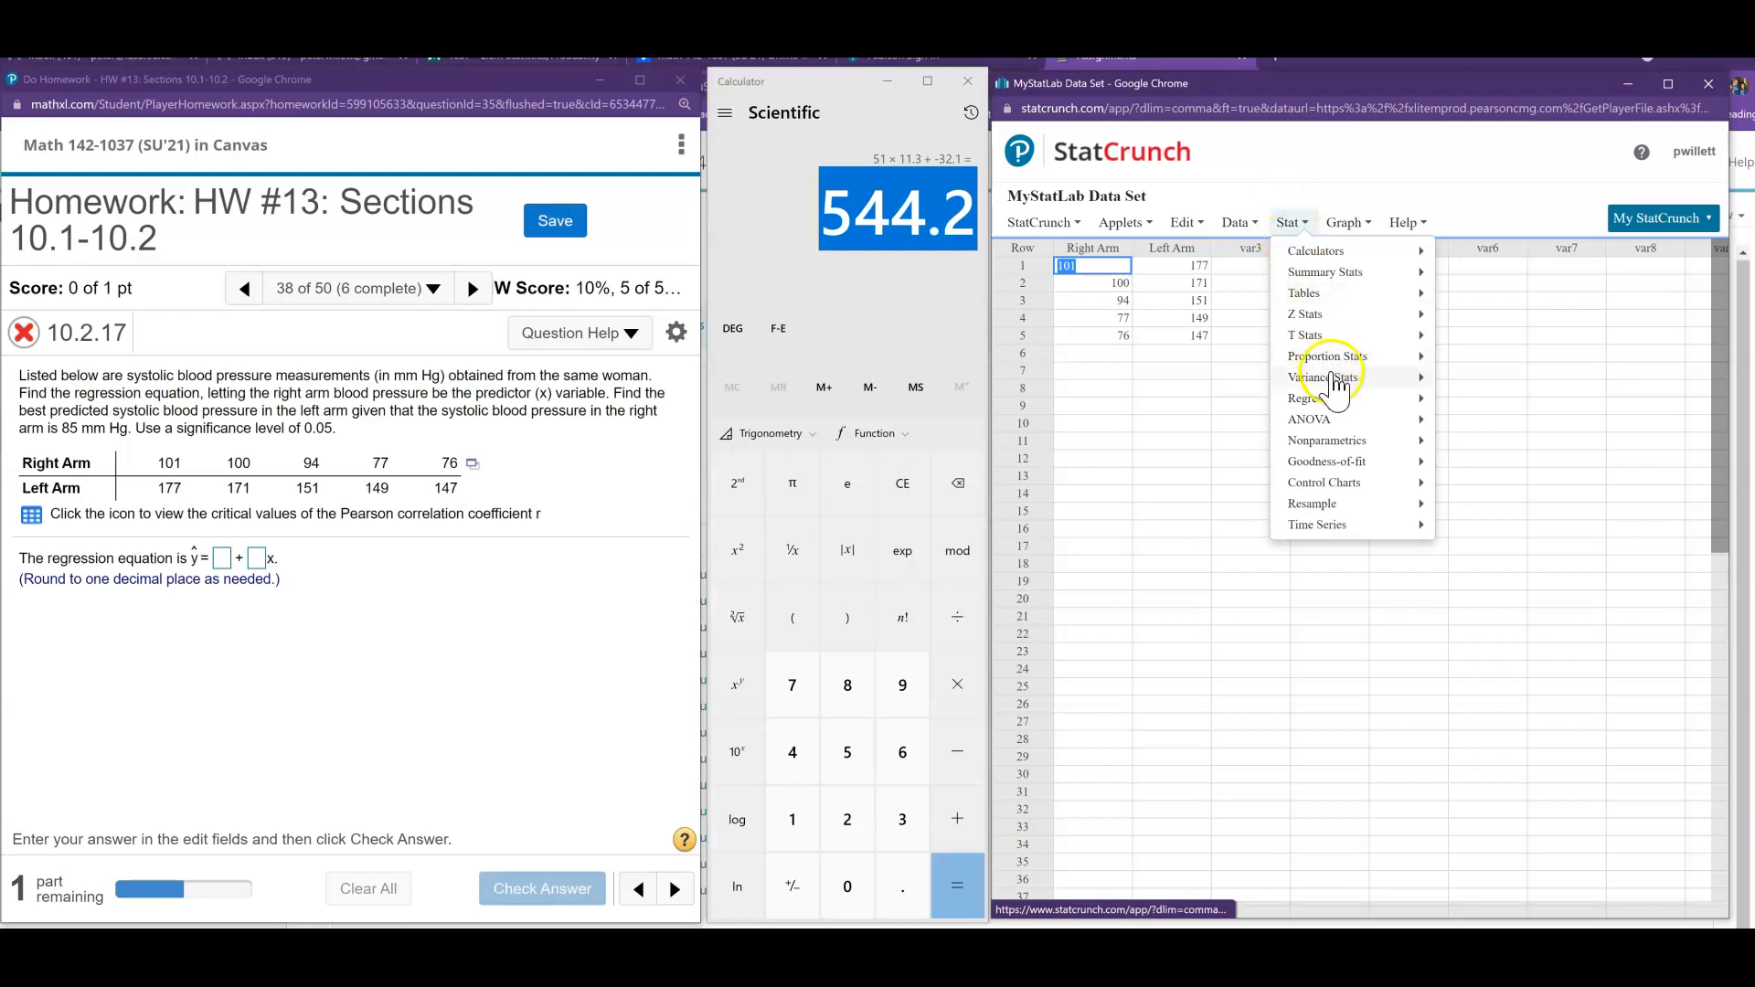
pyautogui.moveTo(1344, 399)
pyautogui.click(1485, 407)
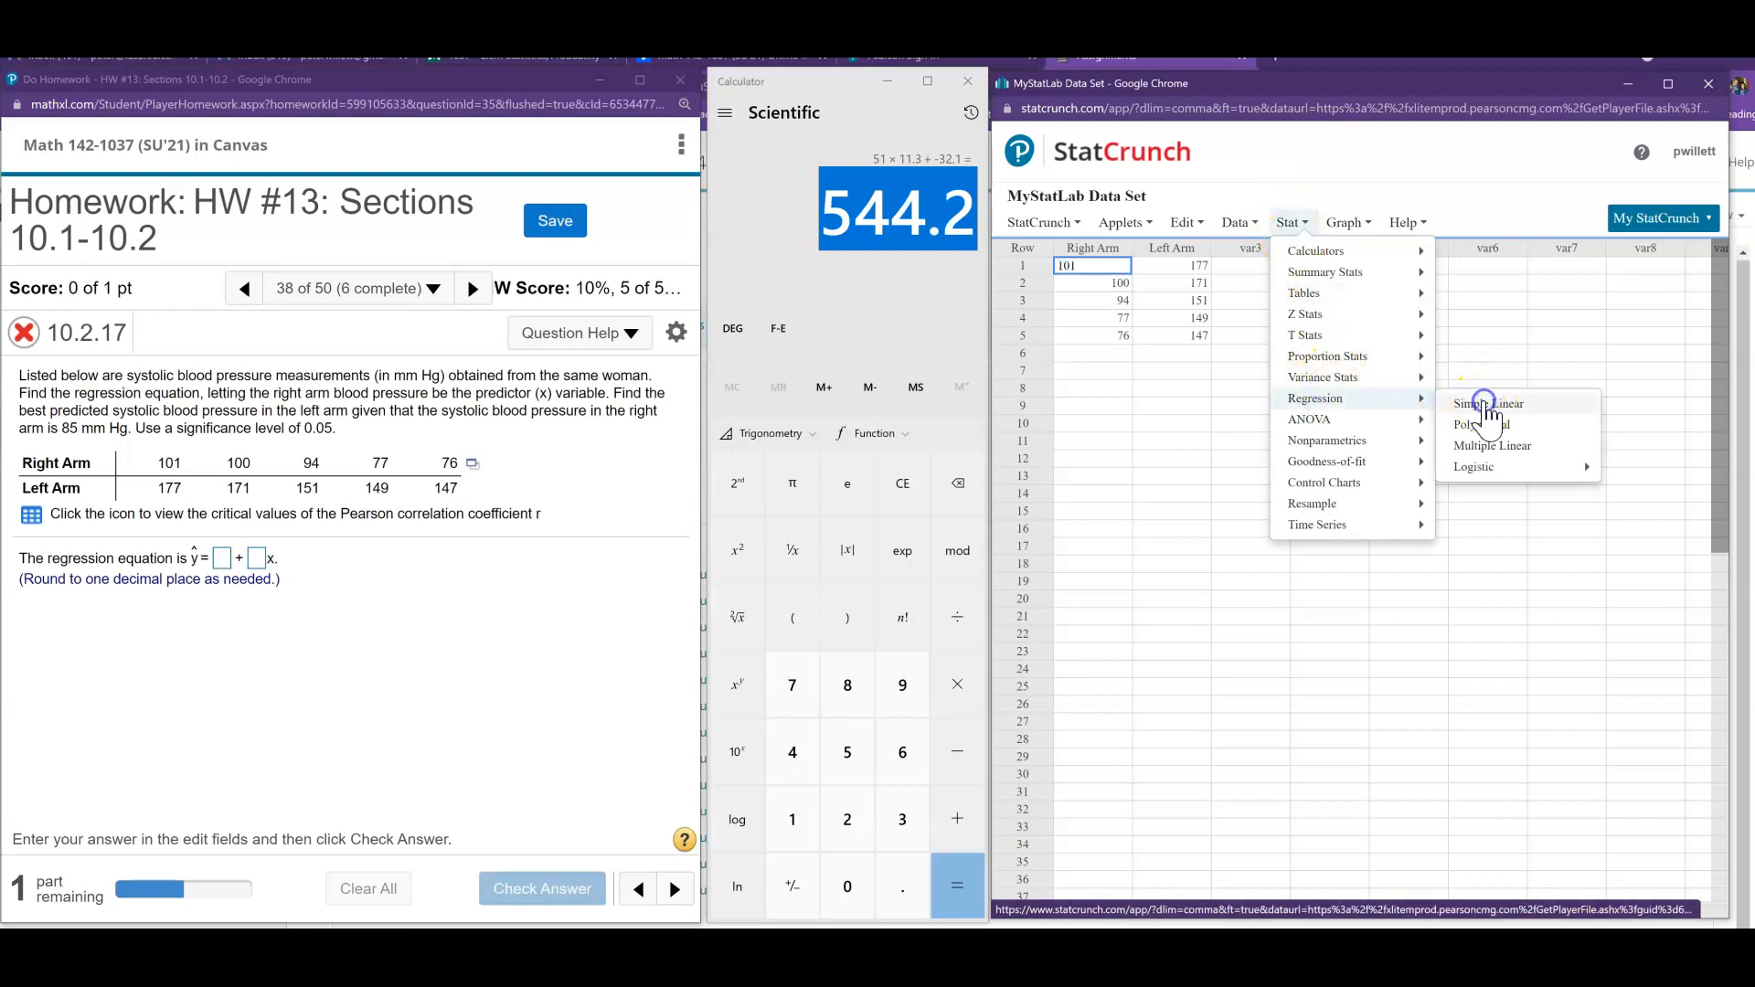
pyautogui.click(1204, 199)
pyautogui.click(1200, 236)
pyautogui.click(1205, 245)
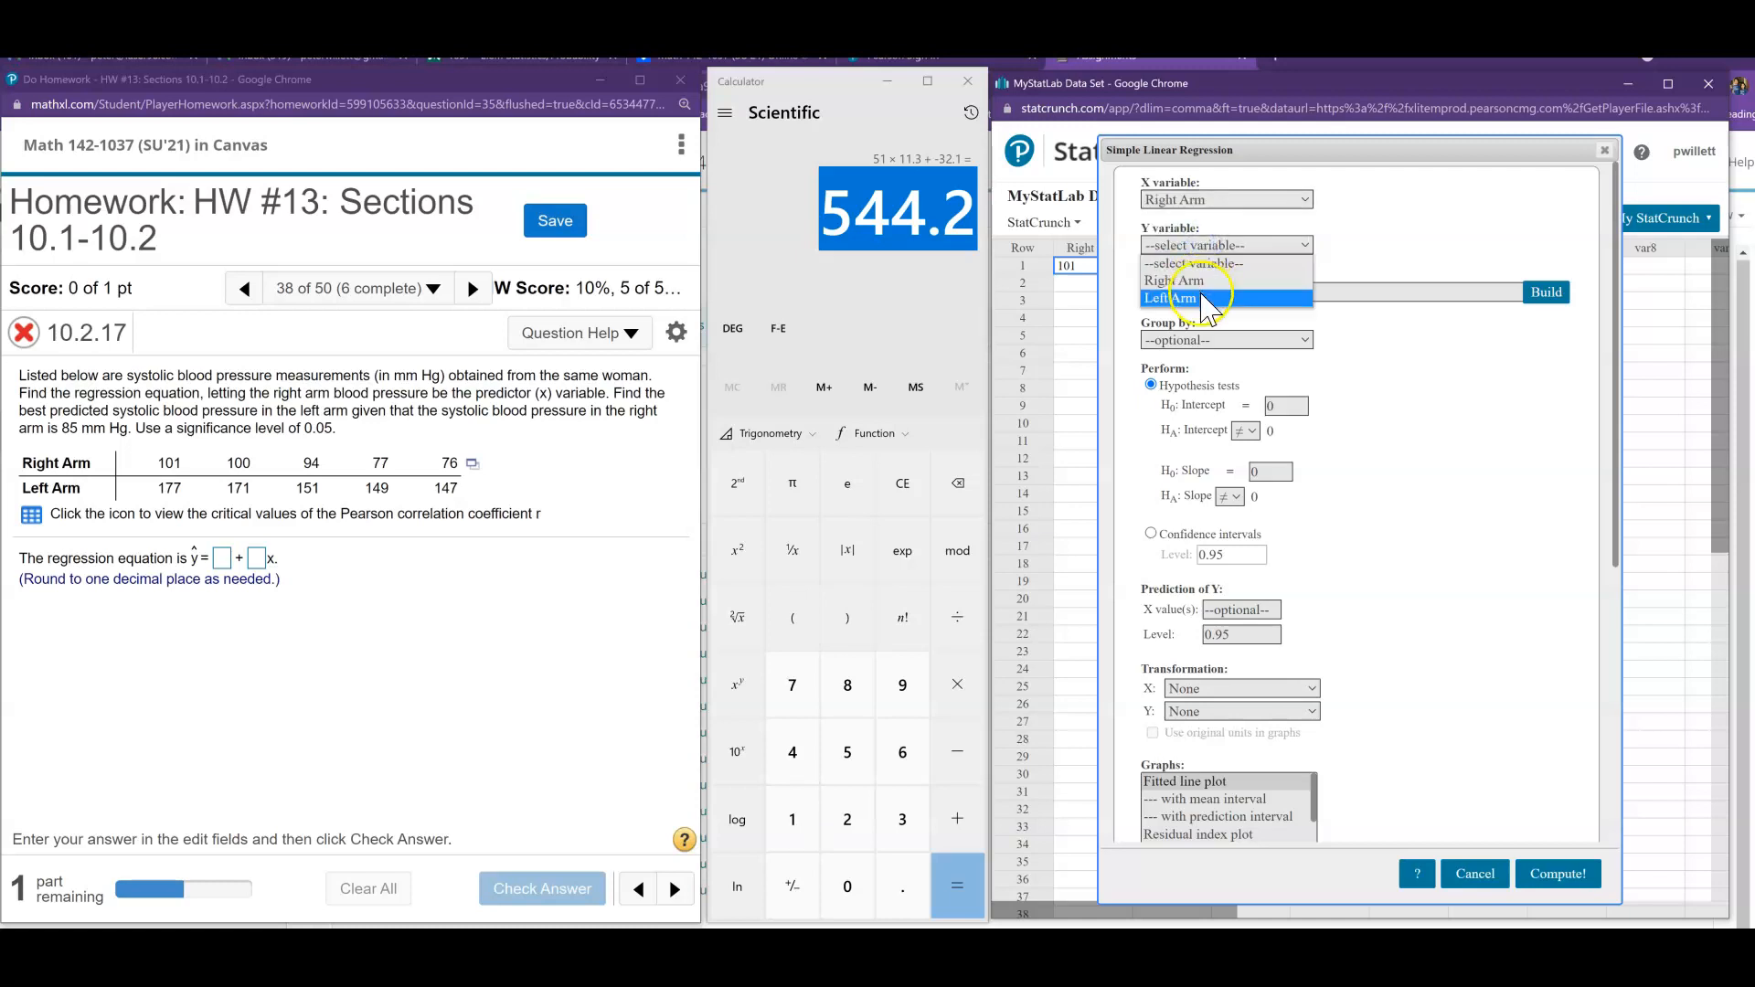
pyautogui.click(1202, 293)
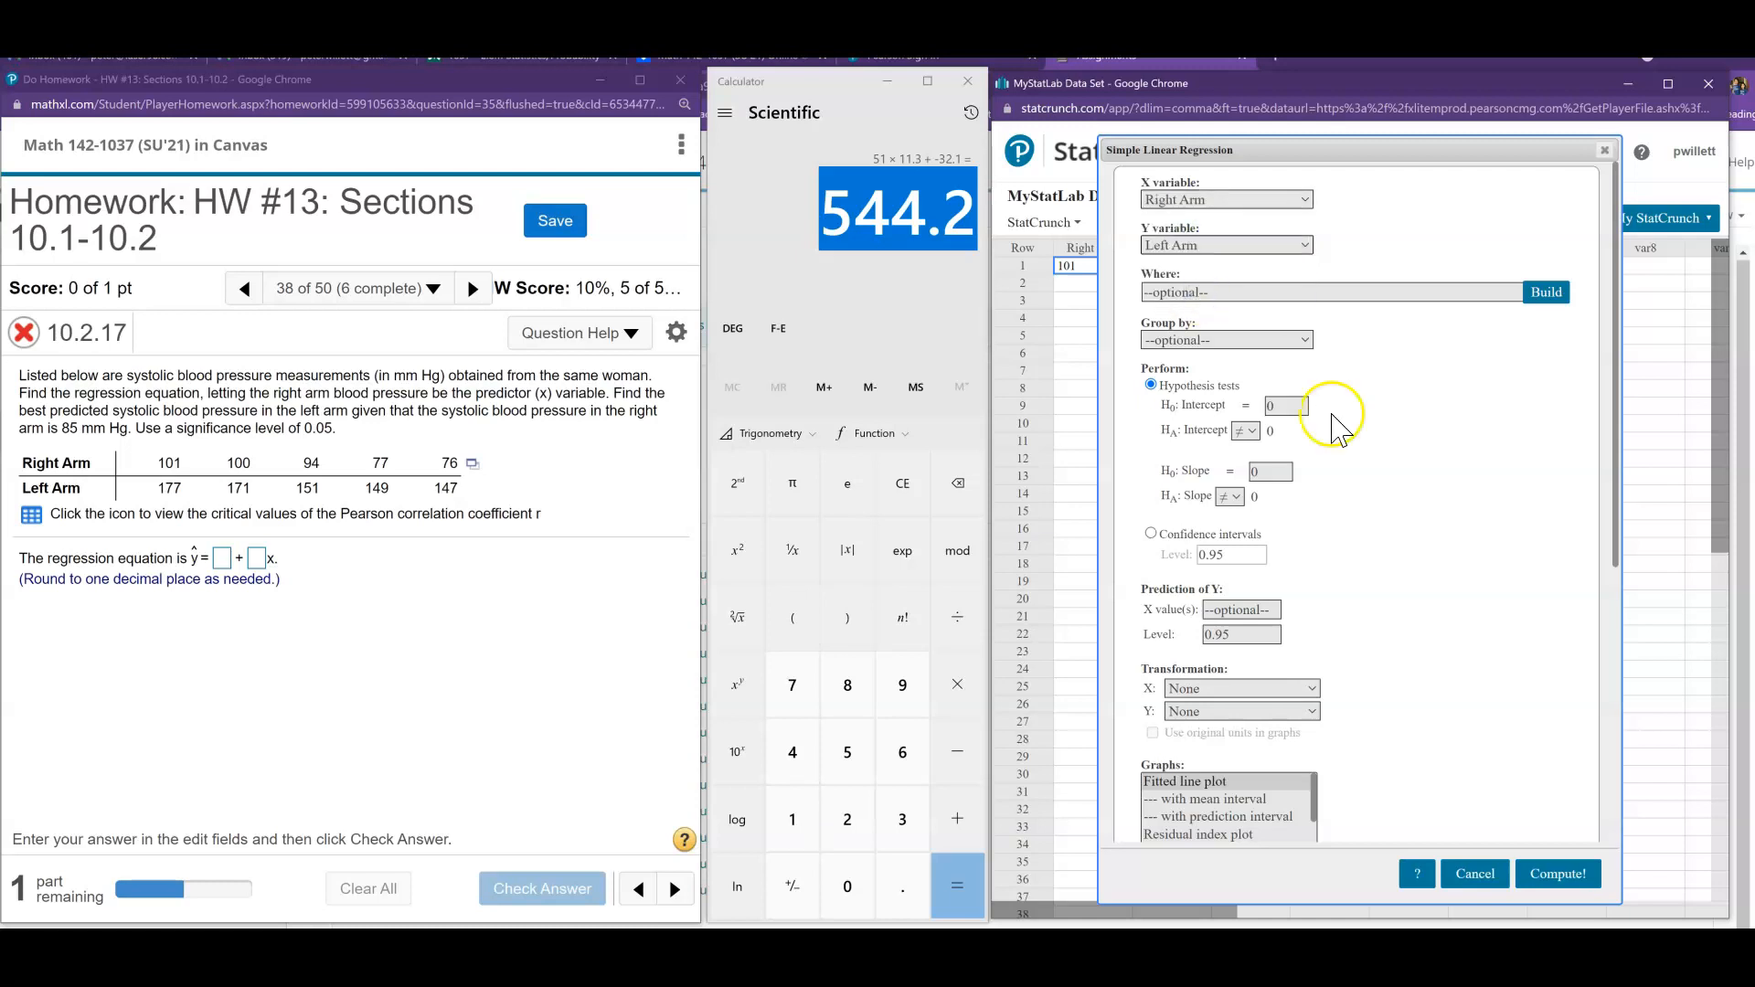
pyautogui.click(1559, 873)
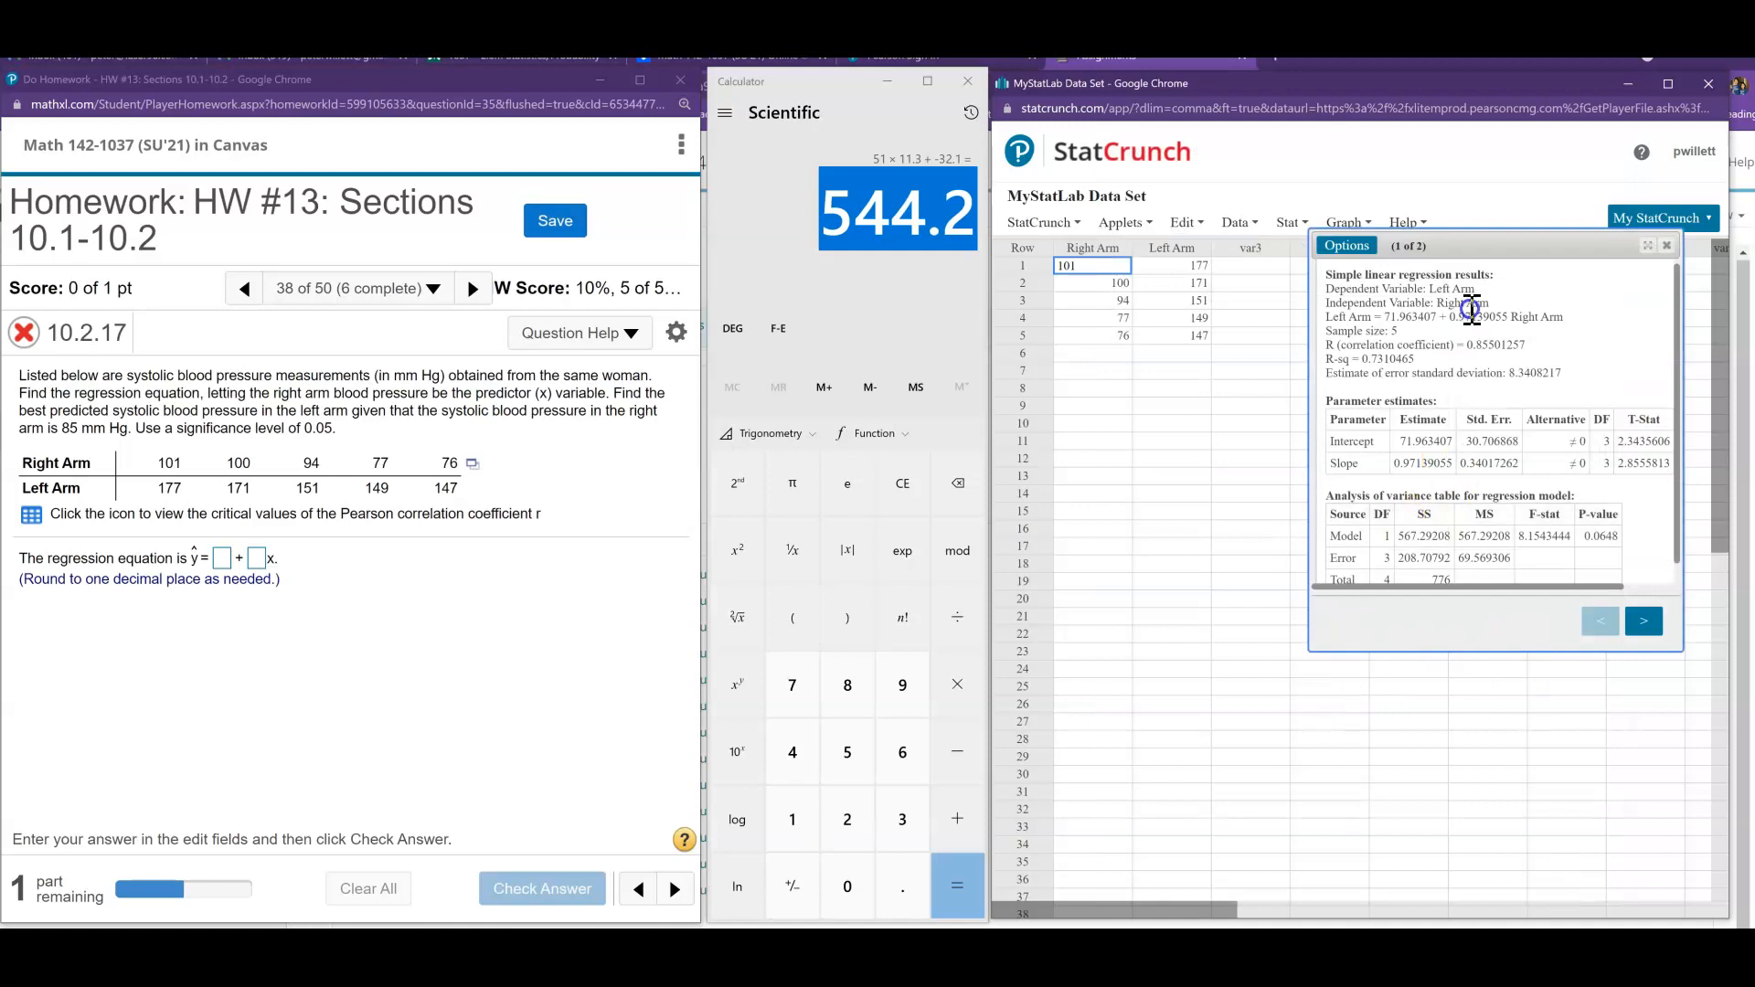
pyautogui.moveTo(1484, 249); pyautogui.dragTo(1233, 380)
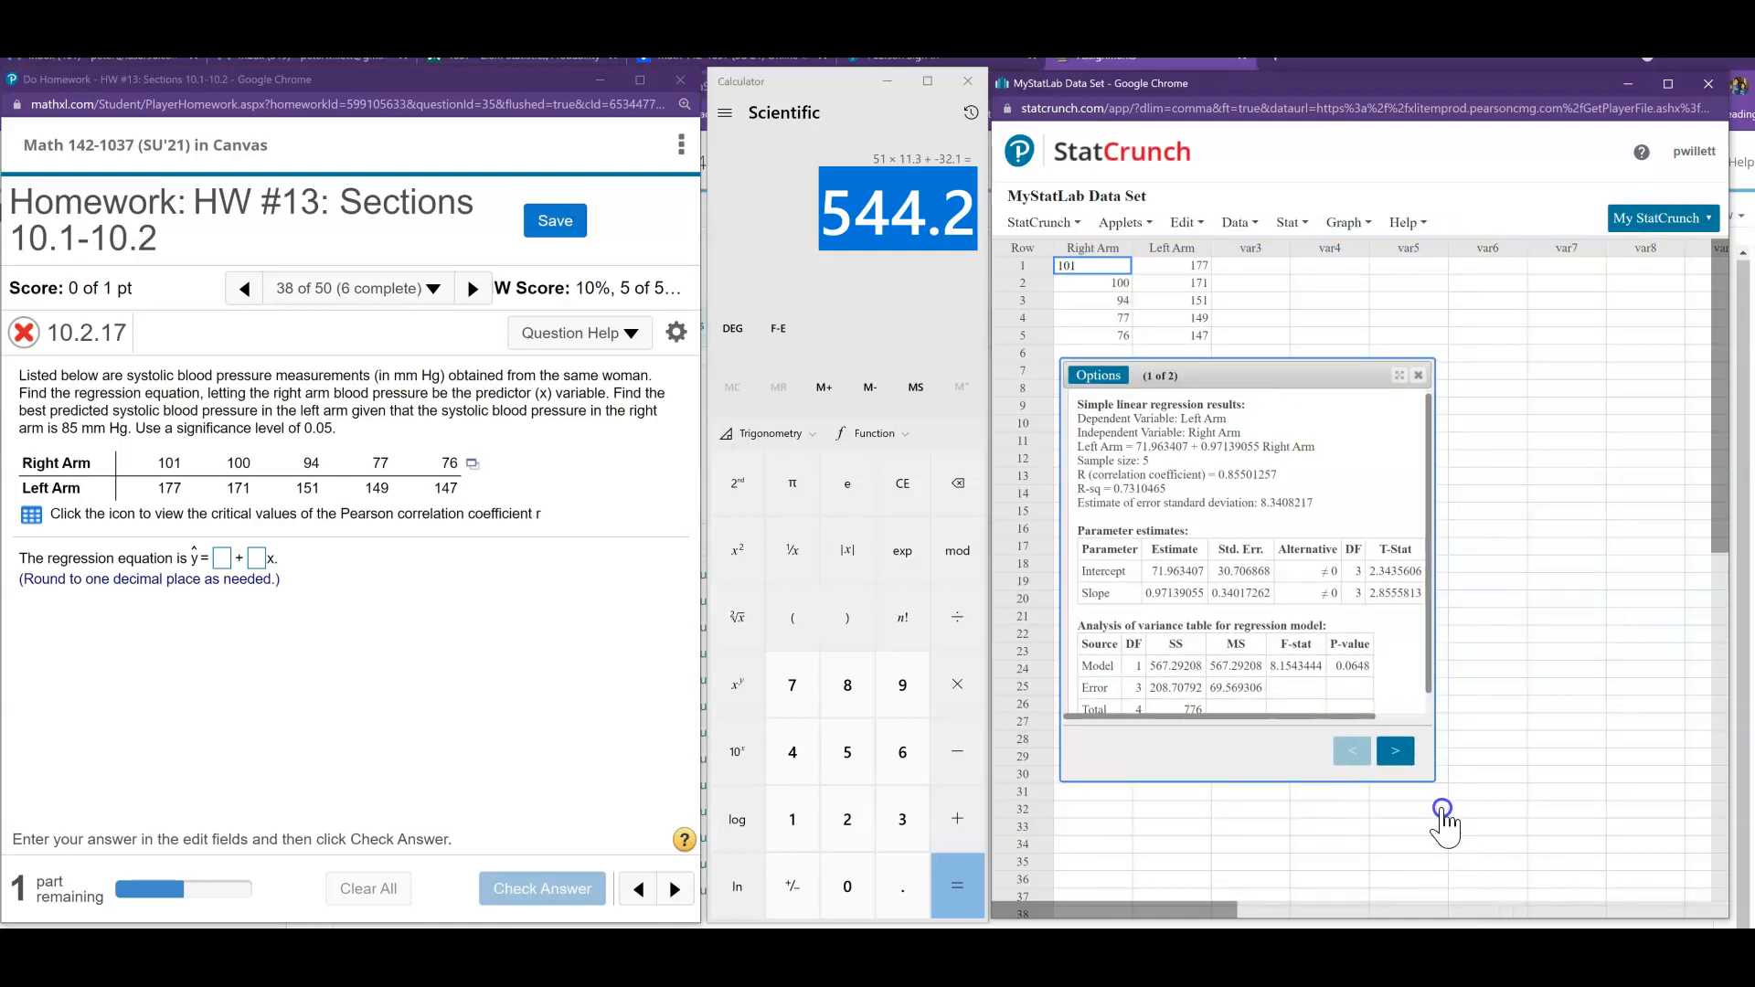
pyautogui.moveTo(1432, 779); pyautogui.dragTo(1627, 873)
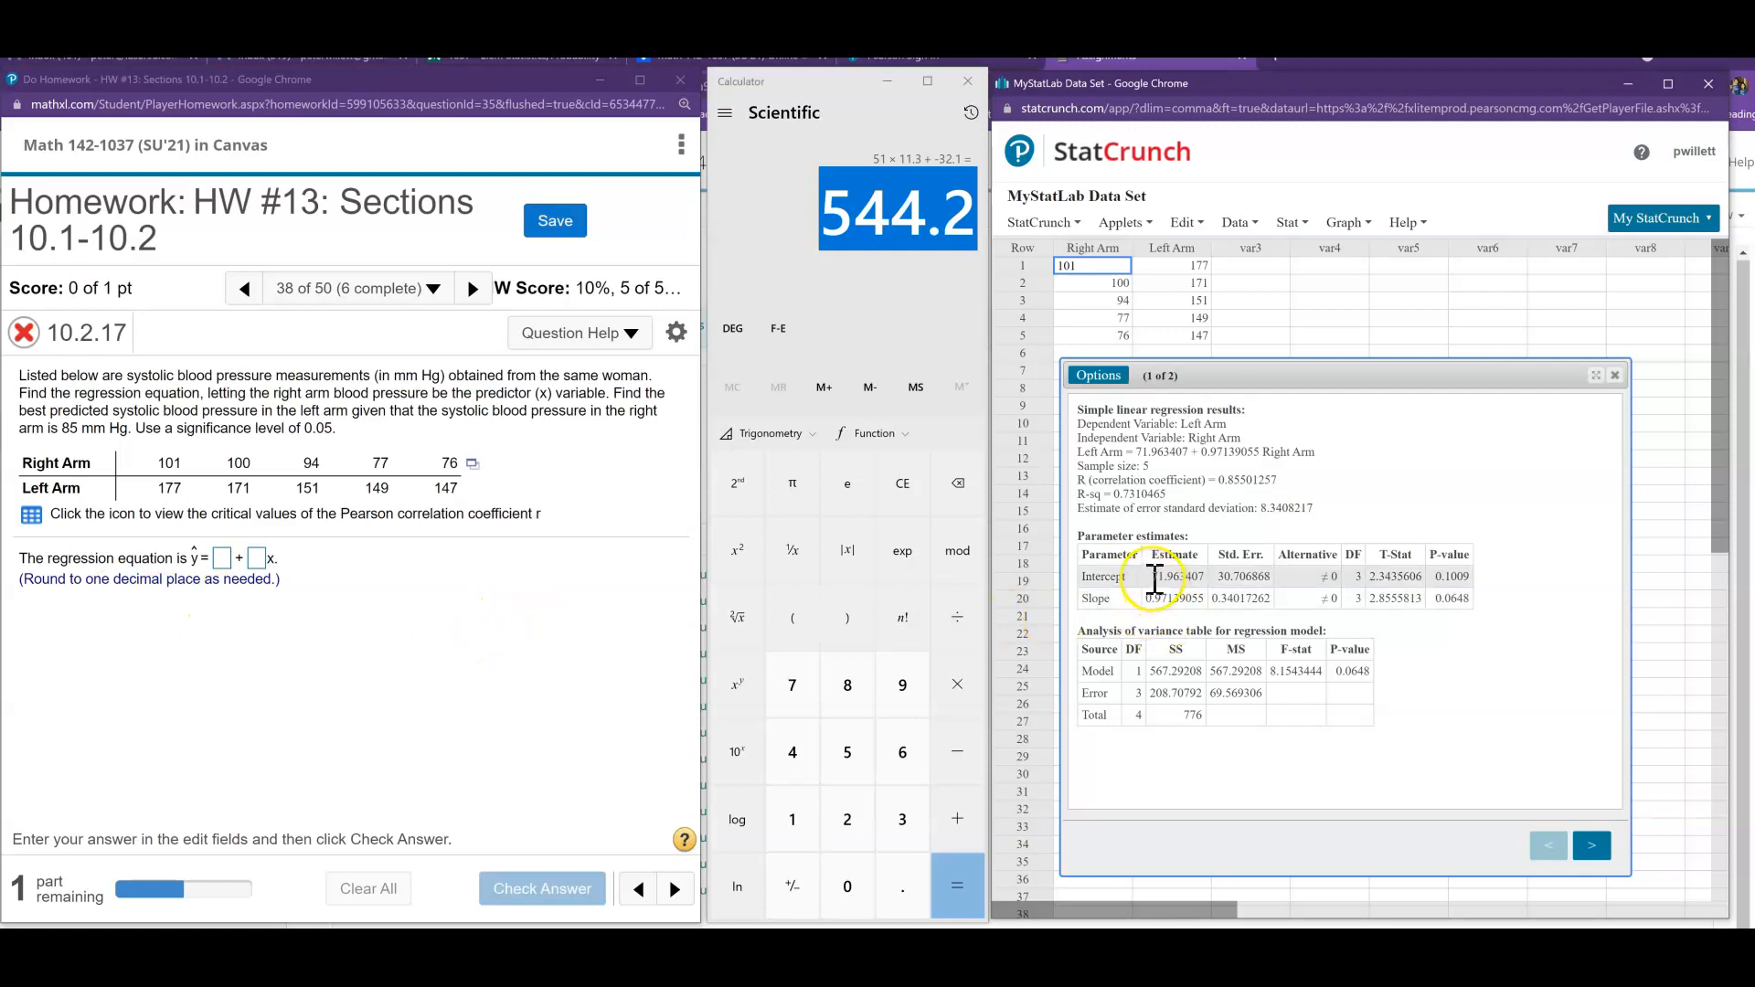
# - Enter 72.0 as the intercept and 1.0 as the slope of the regression equation and check the answer
pyautogui.moveTo(1177, 581); pyautogui.dragTo(1185, 601)
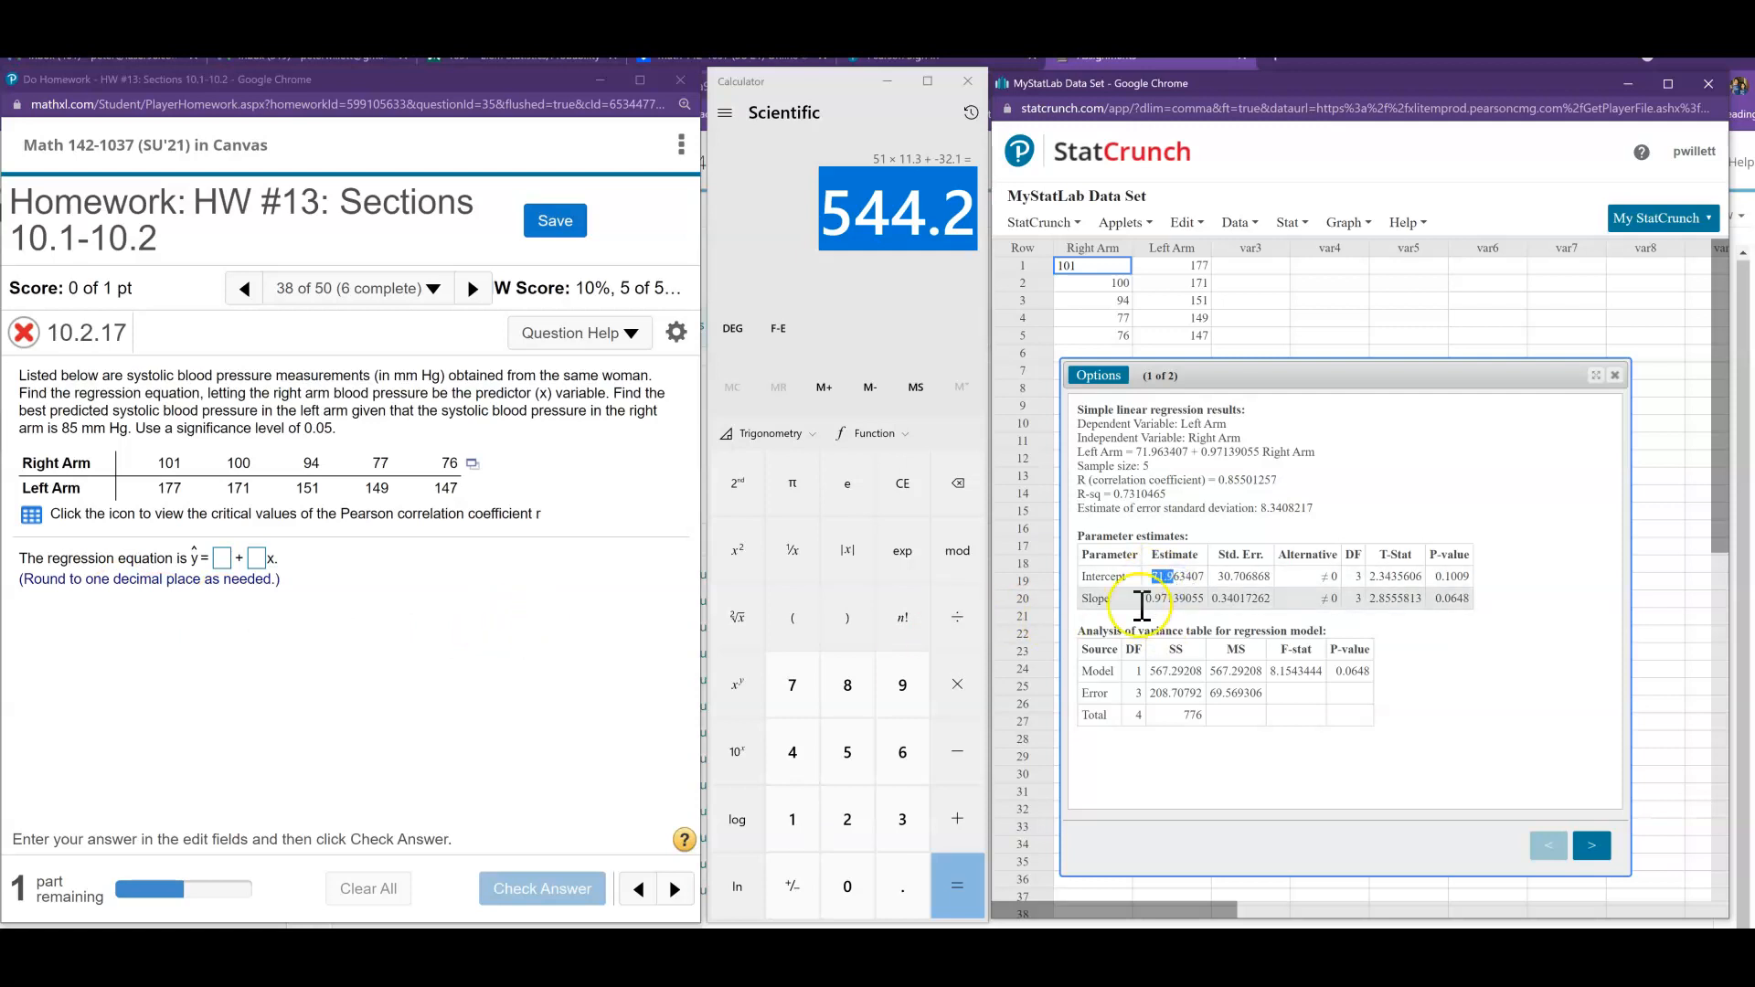
pyautogui.click(221, 561)
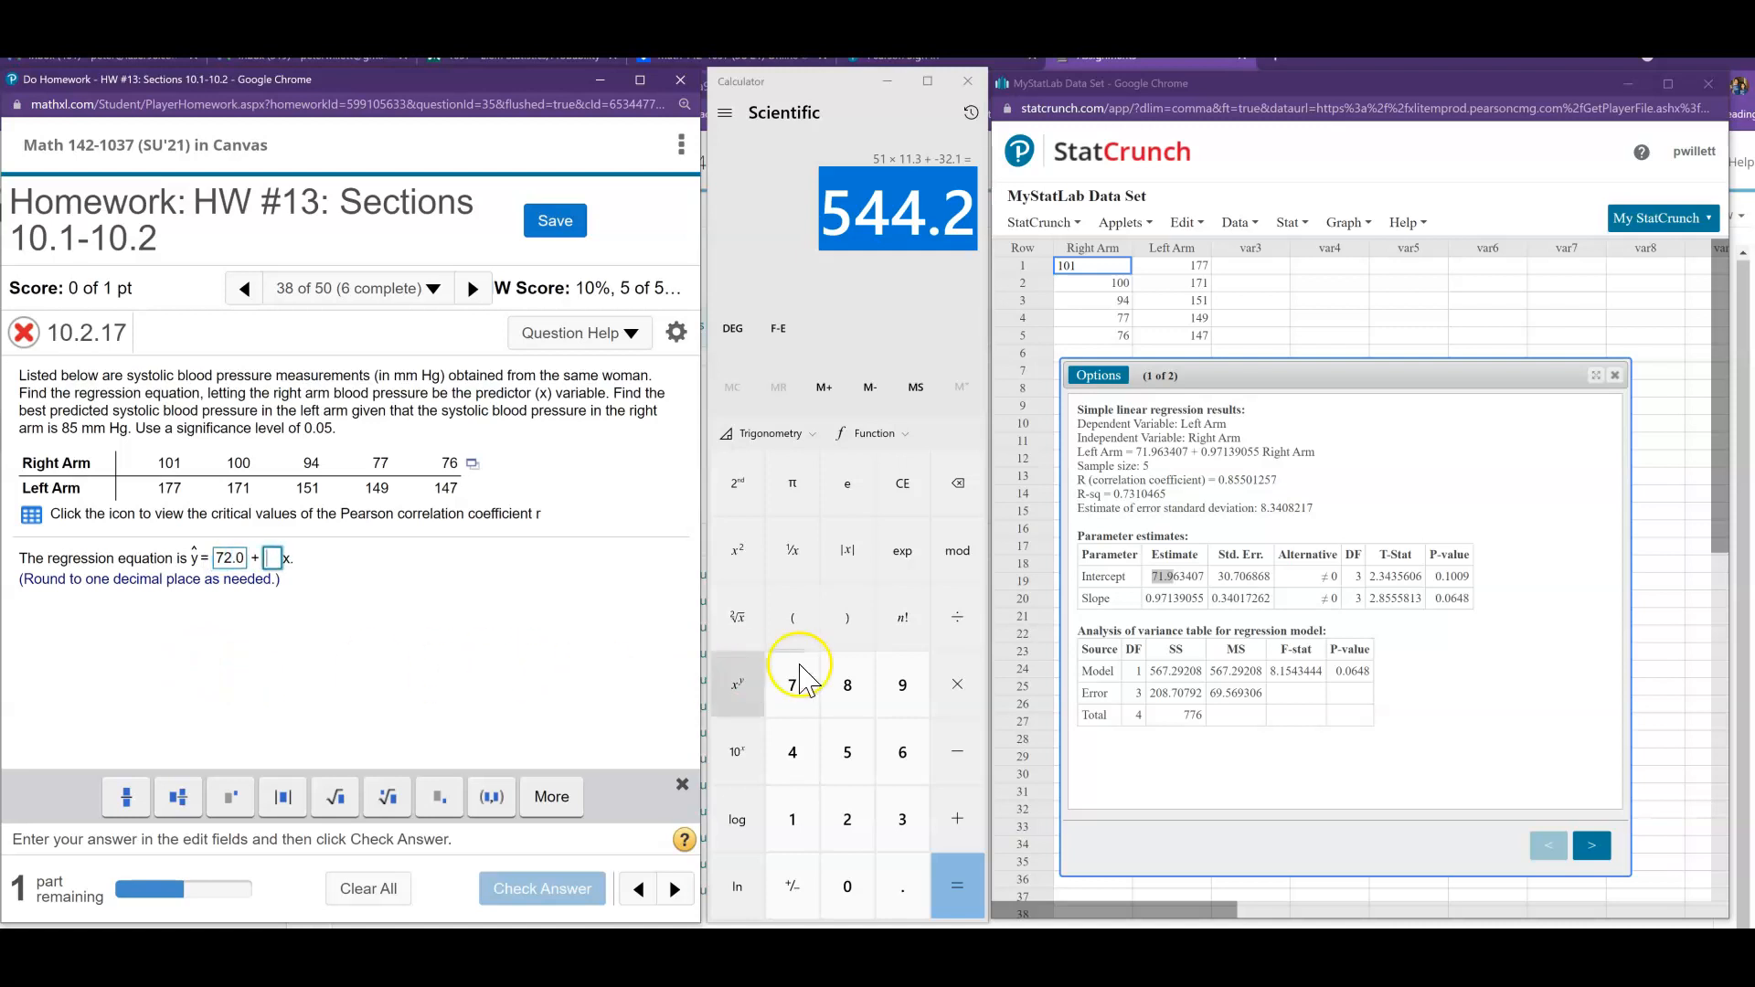
pyautogui.click(284, 559)
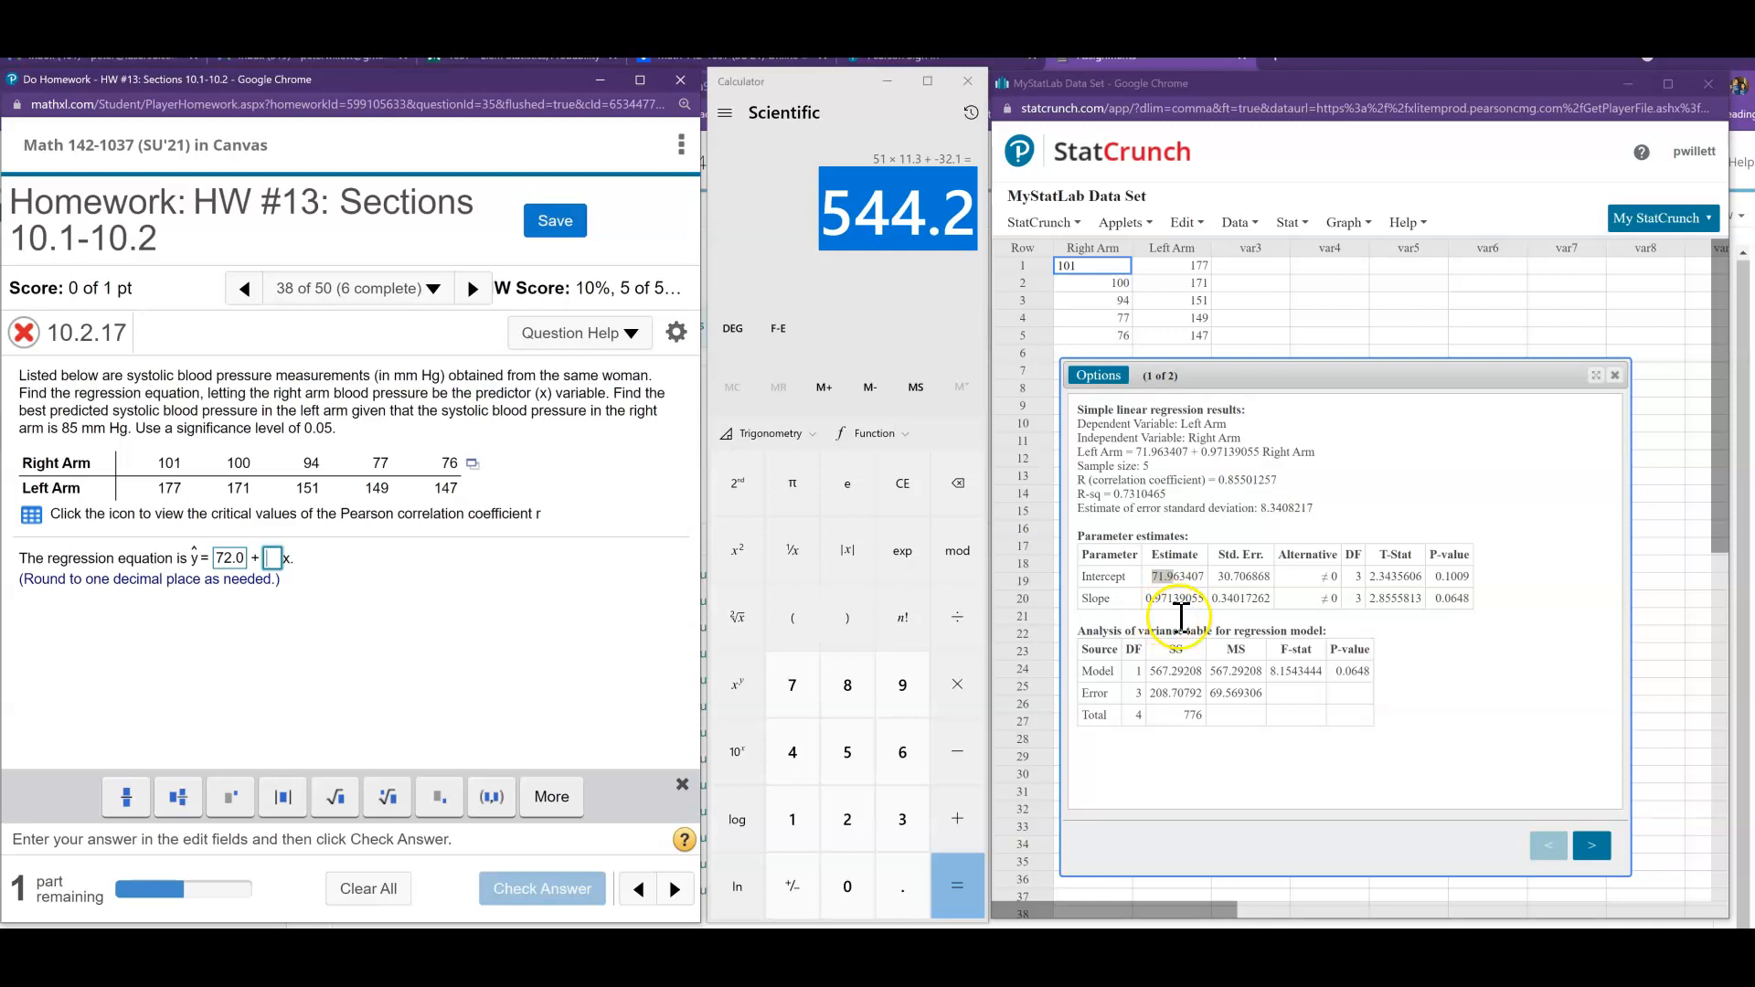
pyautogui.write('1')
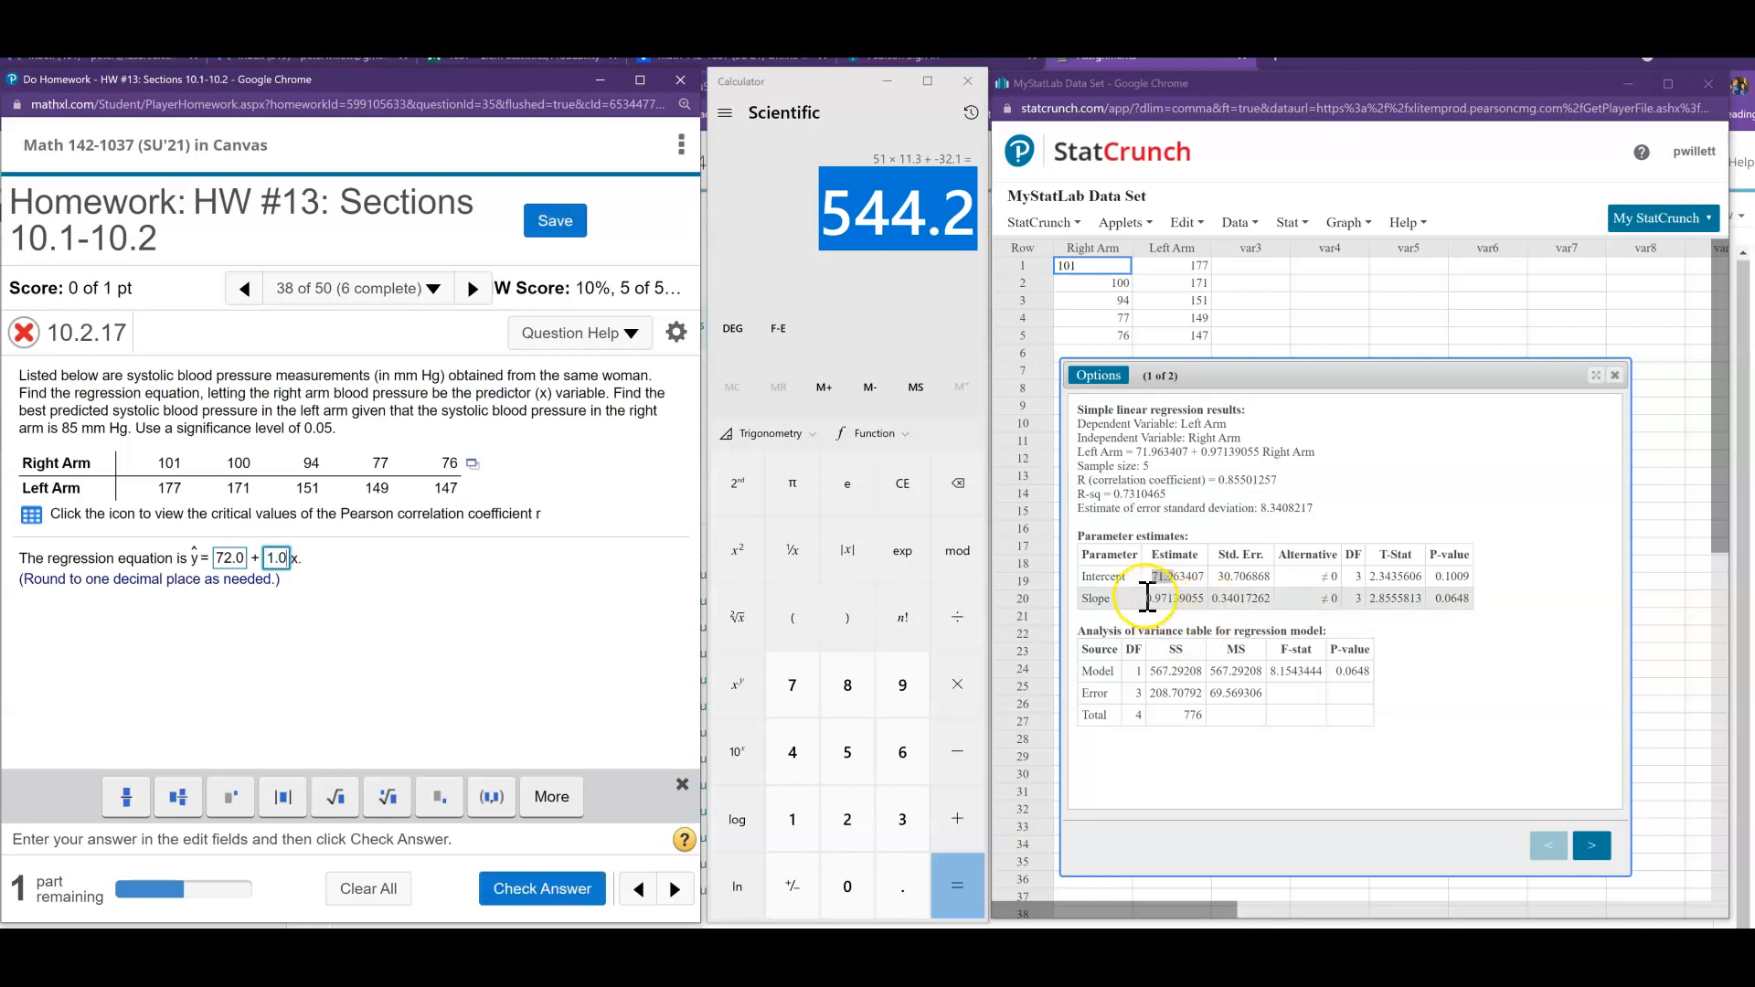
pyautogui.click(525, 878)
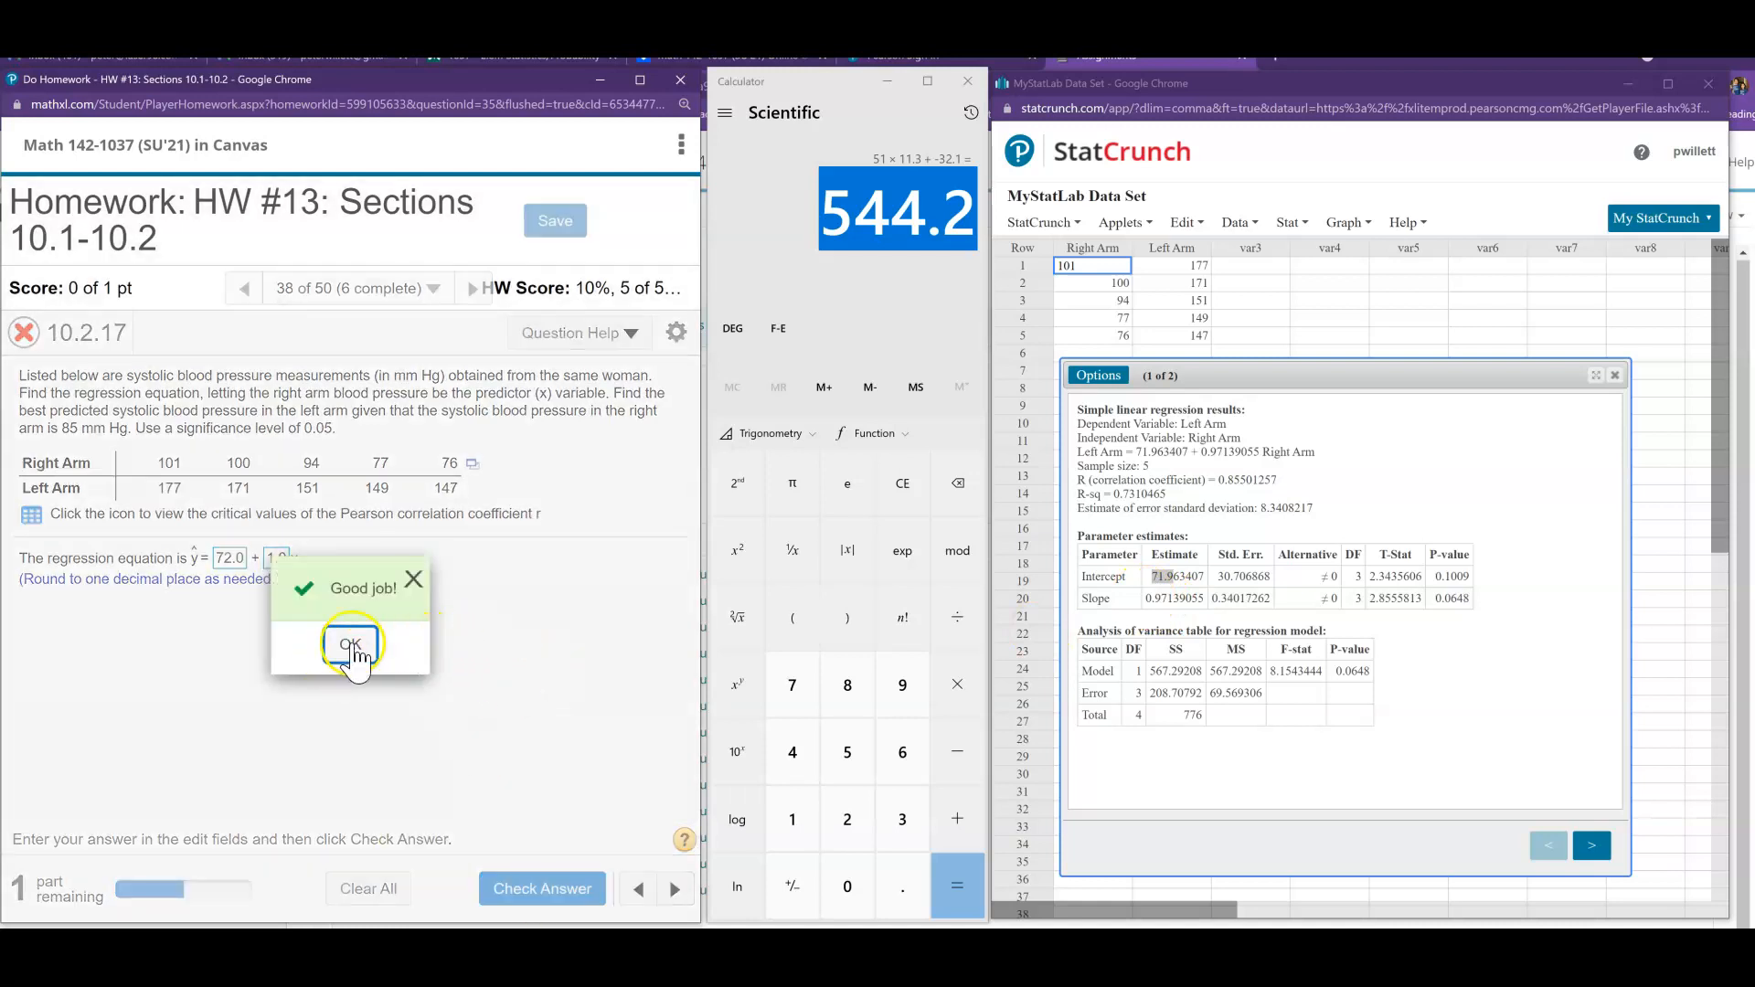
pyautogui.click(352, 649)
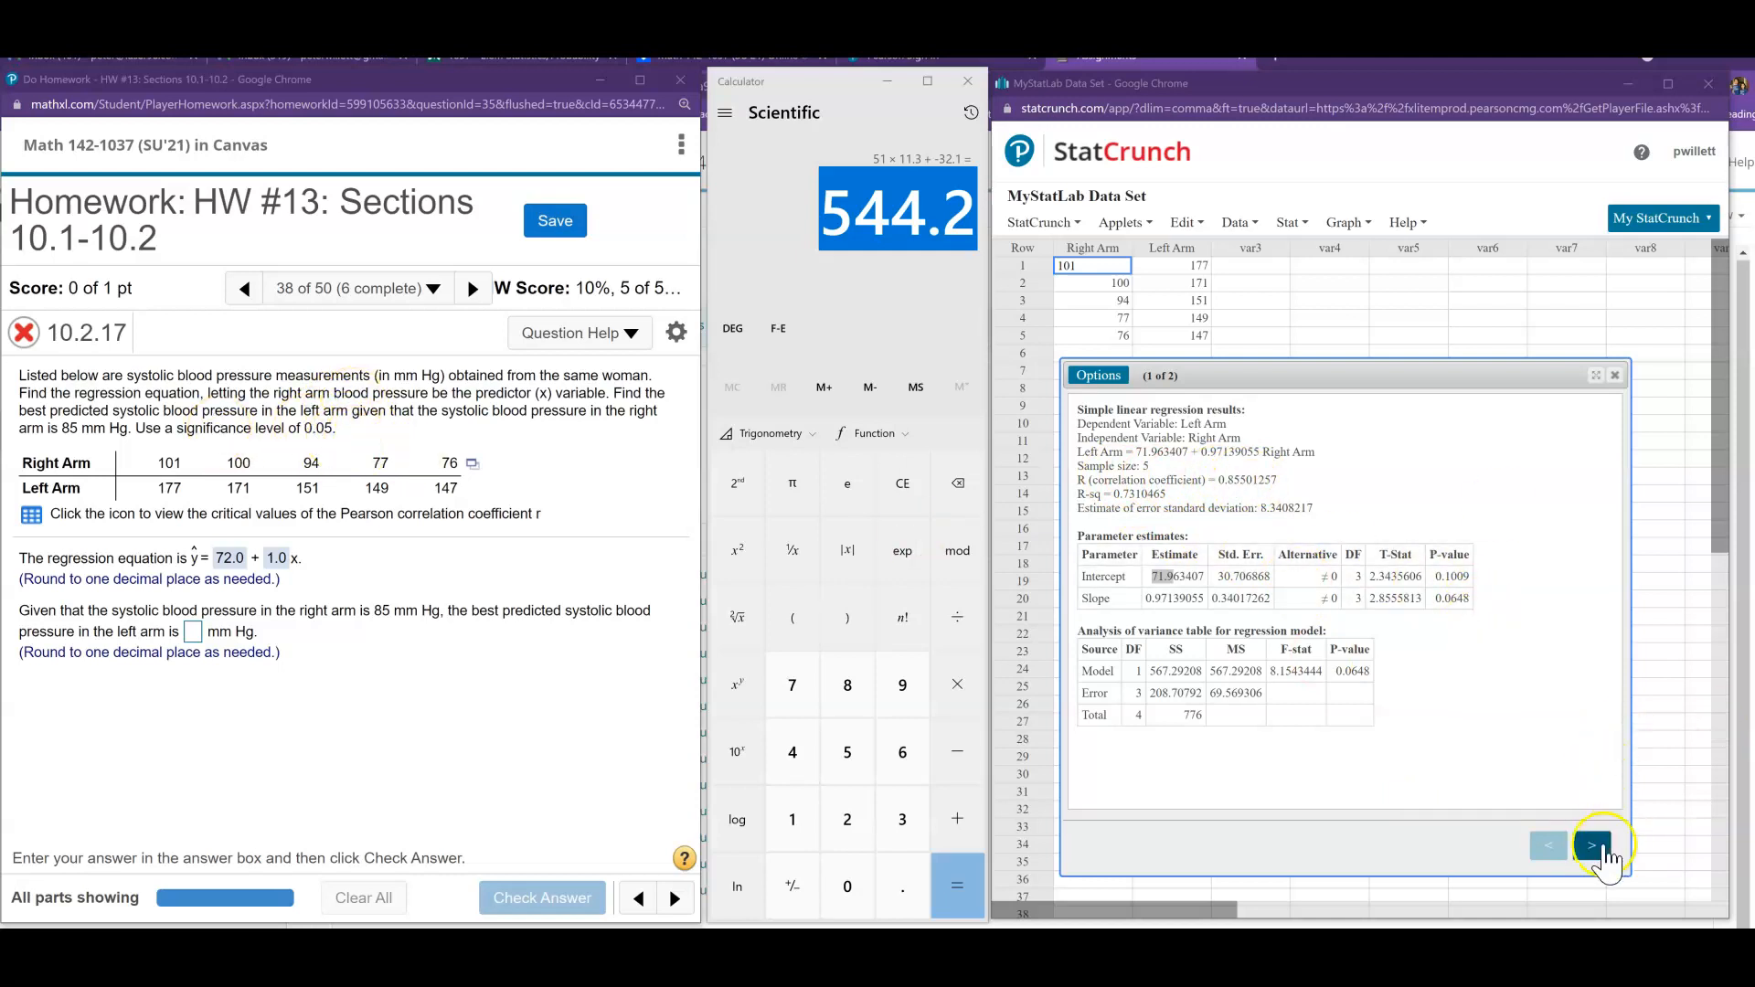
# - Examine the fitted line plot for the arm data, then return to the regression results and close them
pyautogui.click(1591, 845)
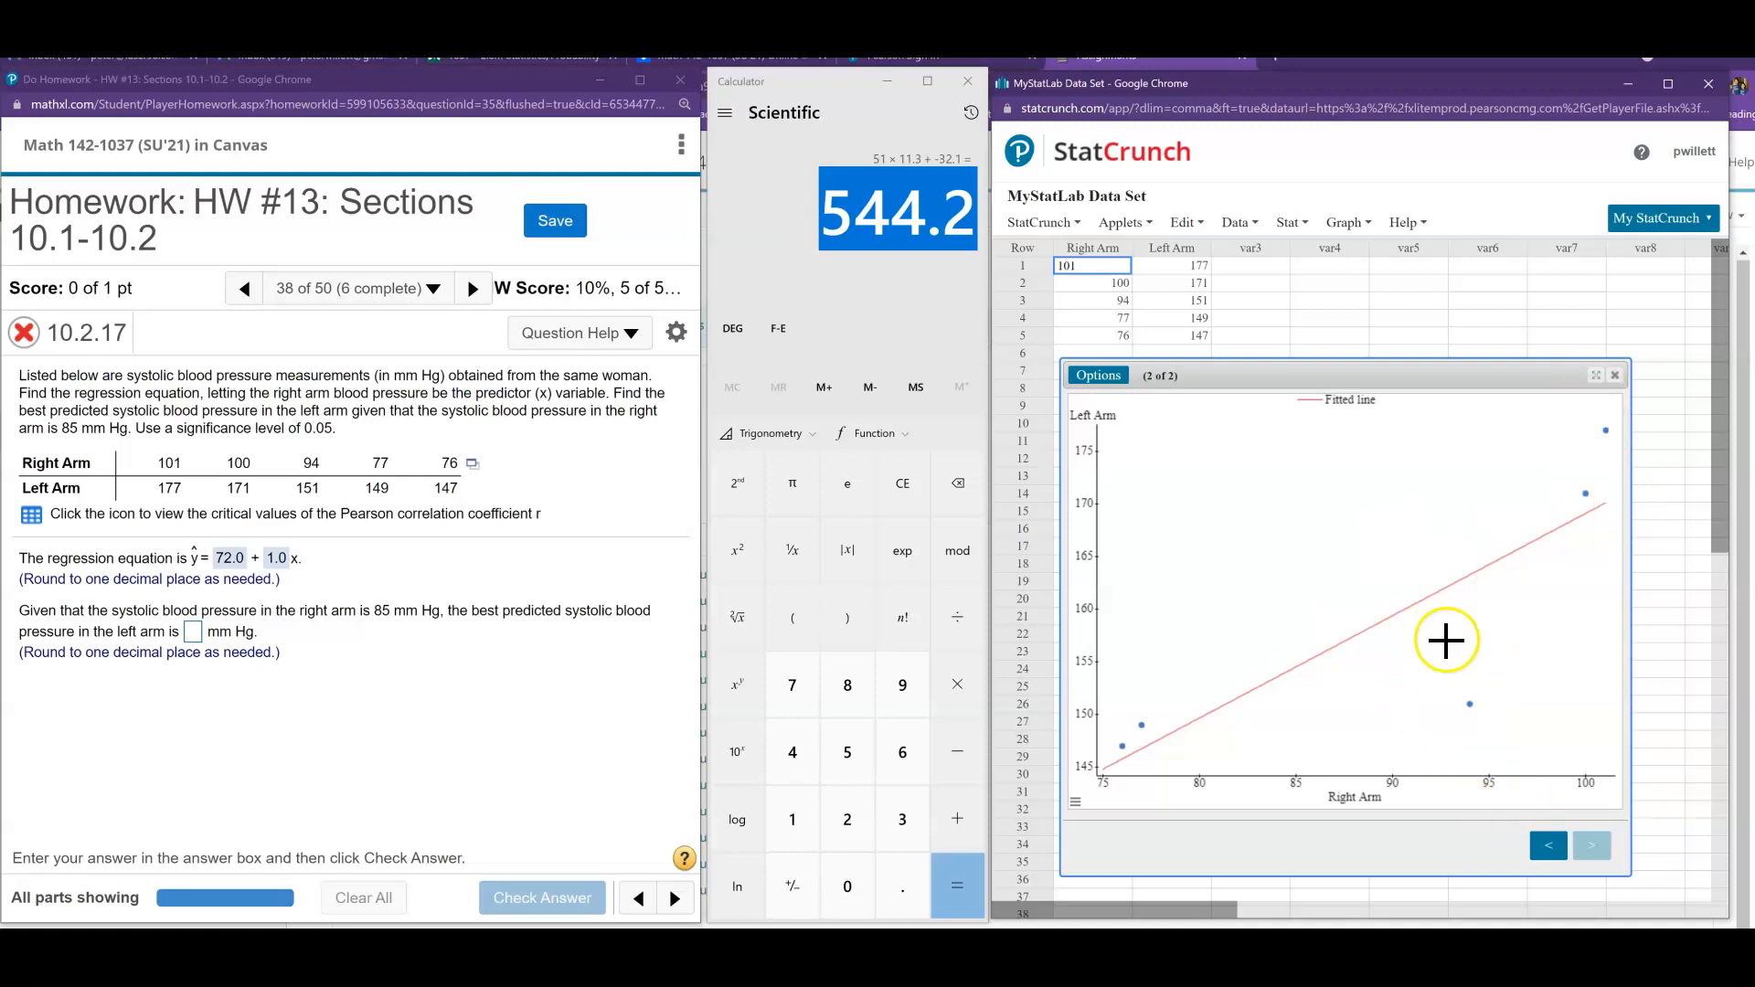
pyautogui.click(1550, 850)
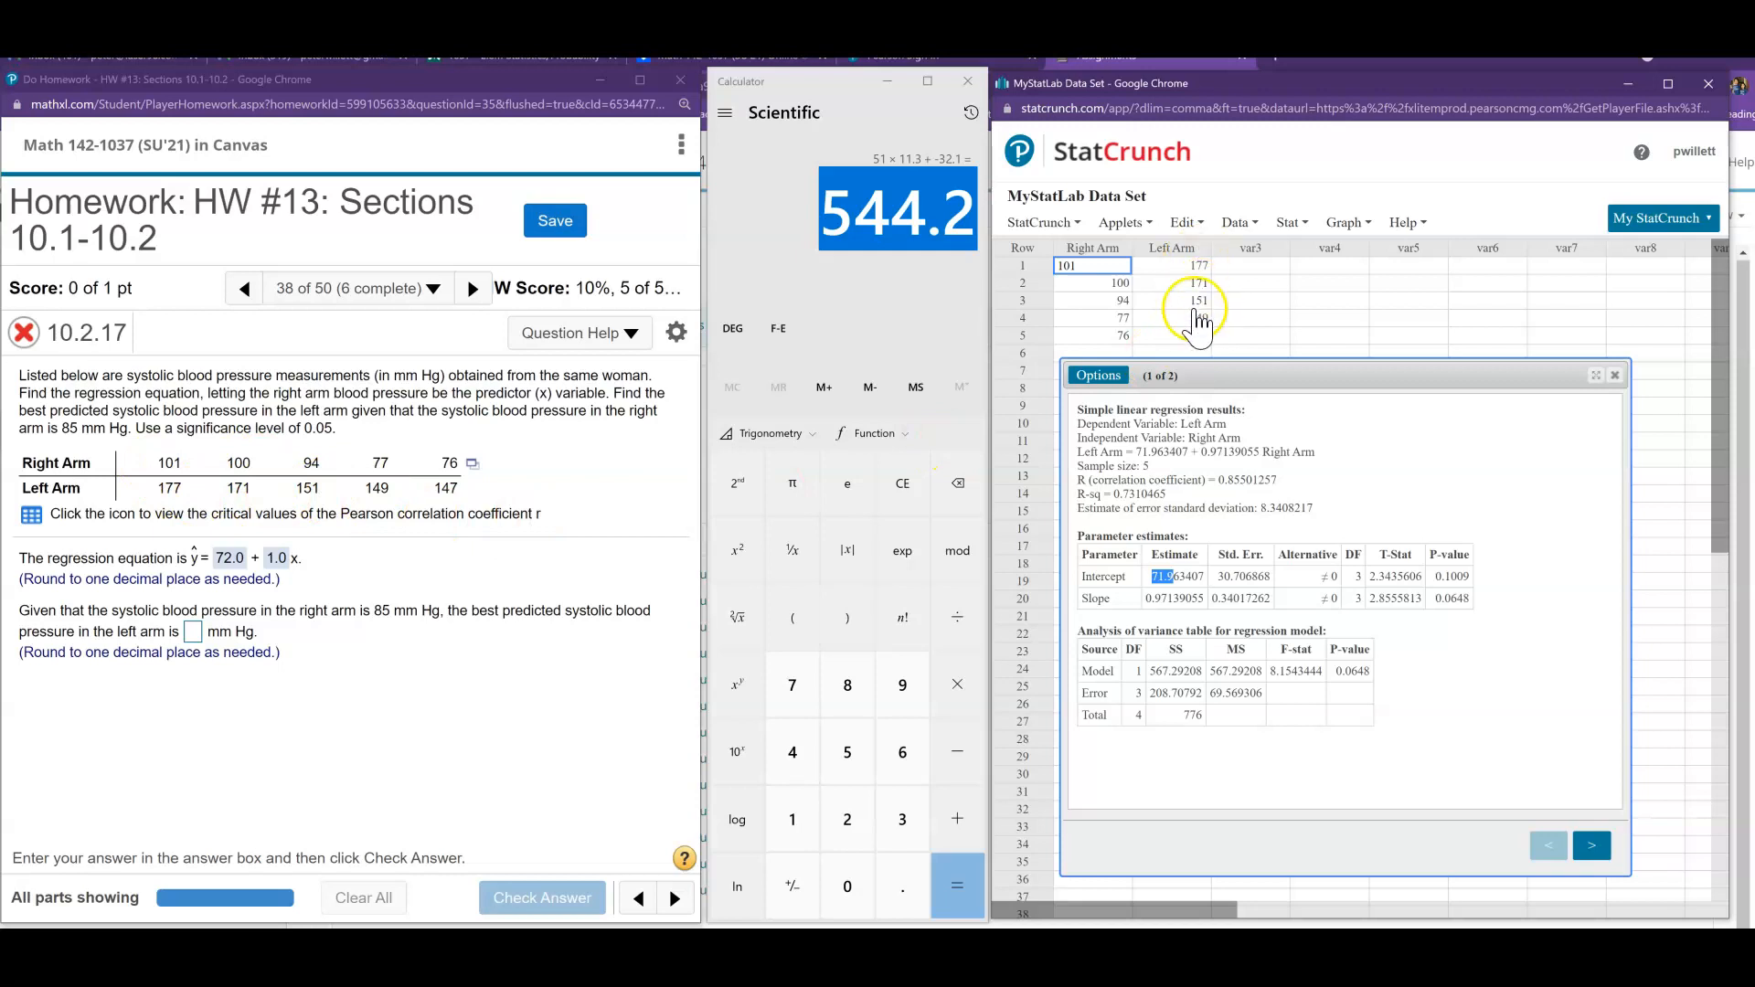
pyautogui.click(1613, 375)
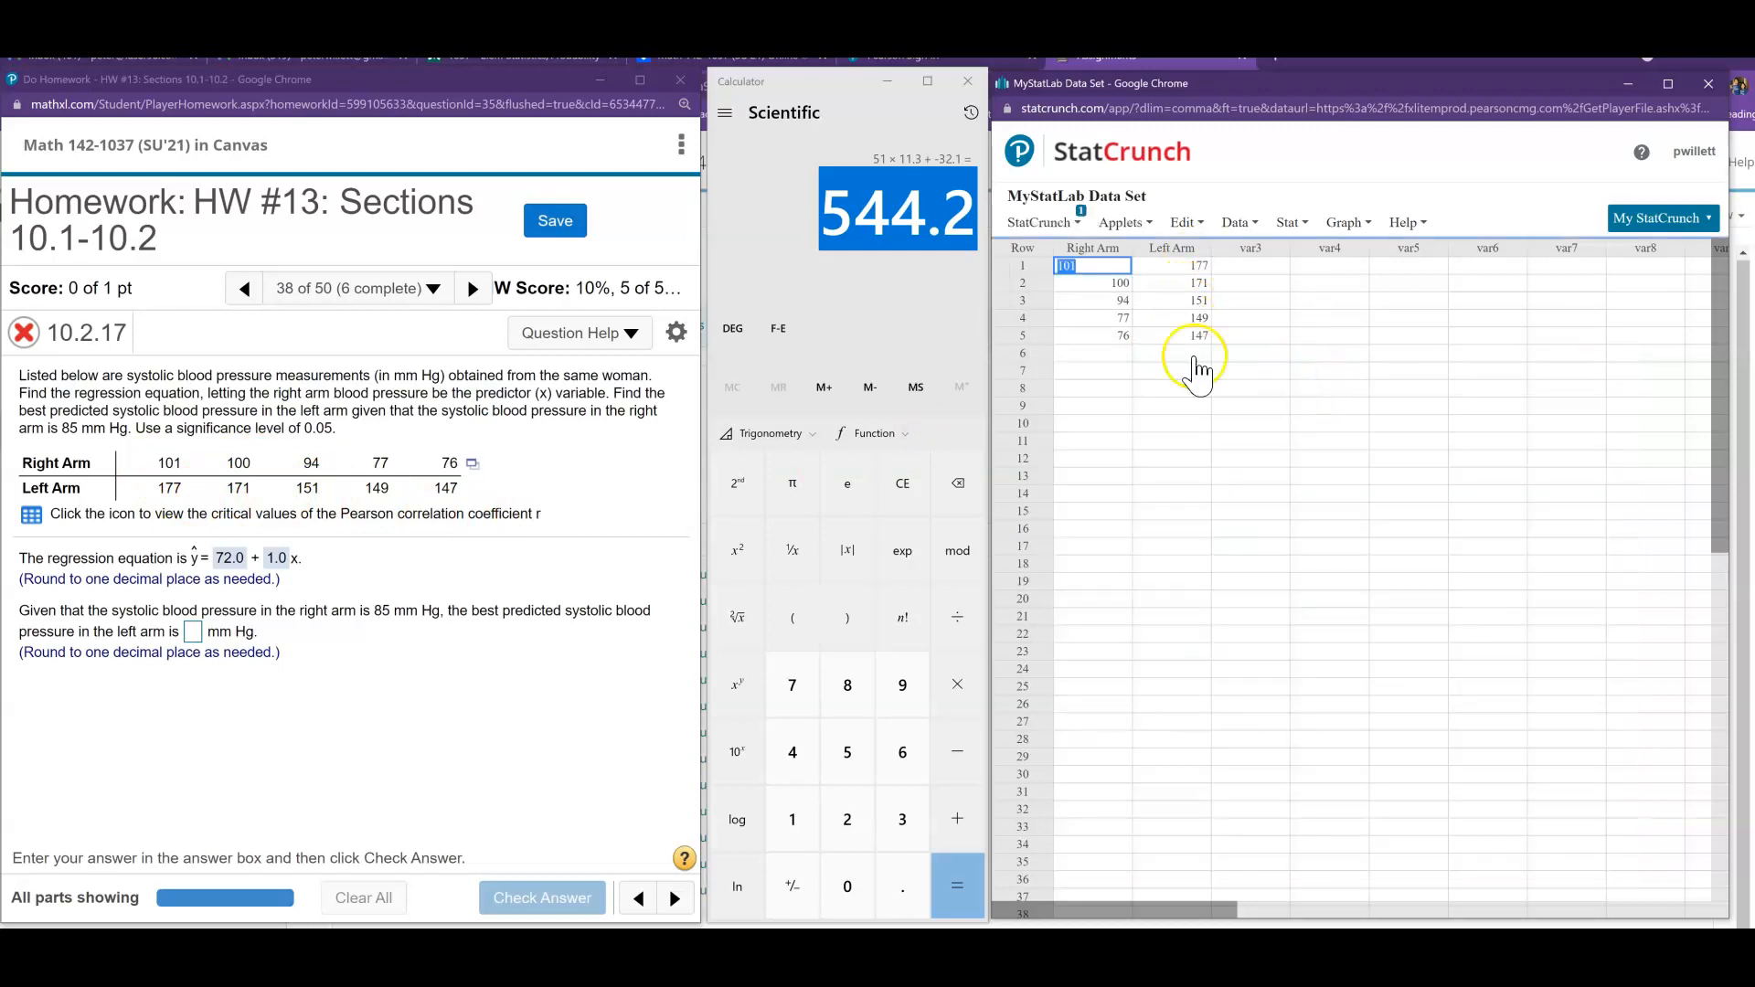
# - Compute column summary statistics for Left Arm showing only the mean
pyautogui.click(1293, 226)
pyautogui.moveTo(1371, 272)
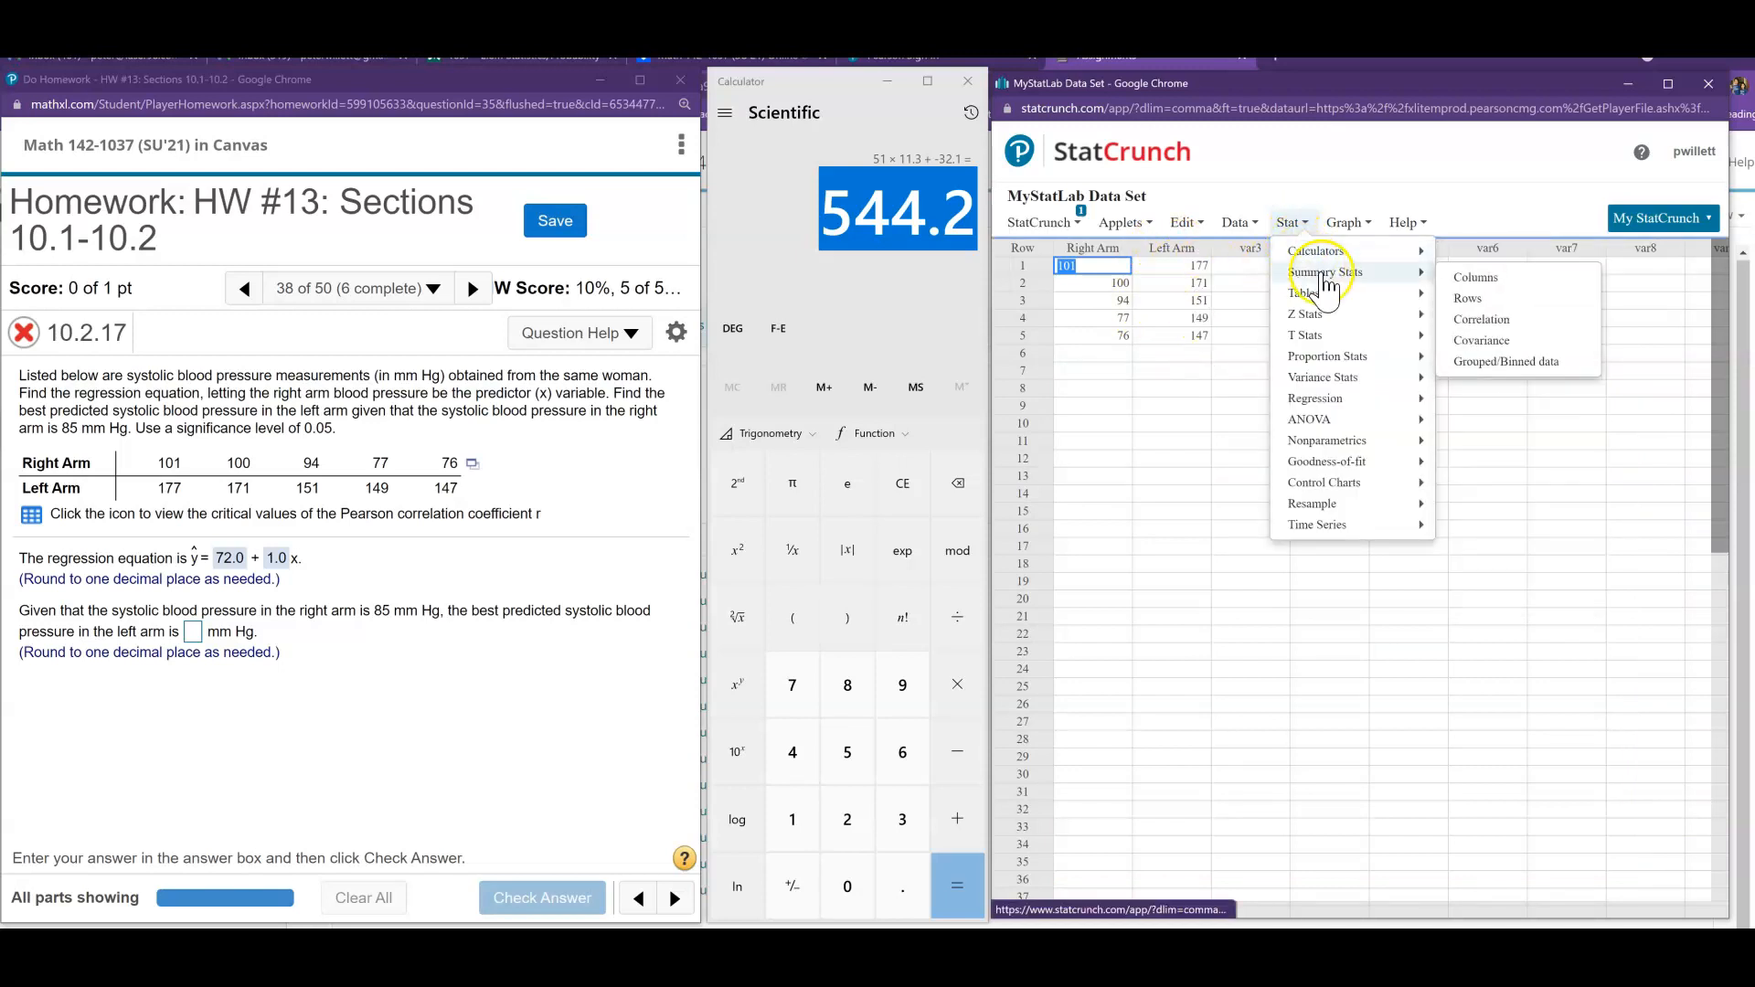
pyautogui.click(1476, 279)
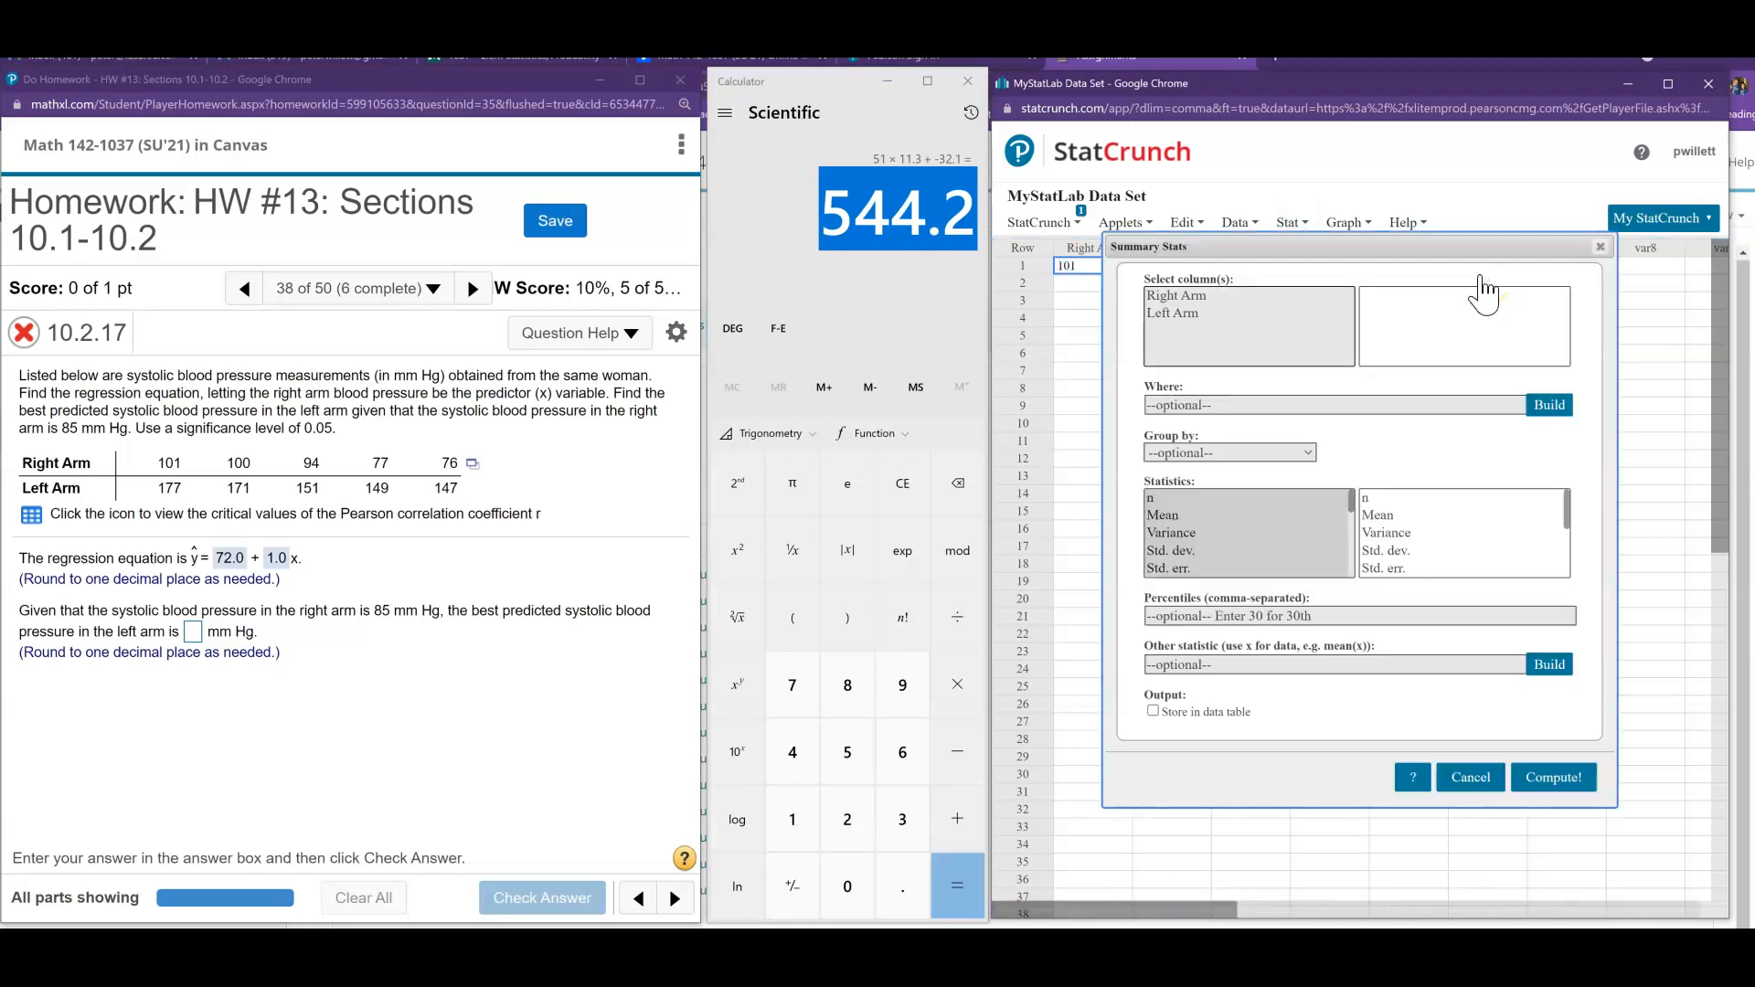
pyautogui.click(1180, 317)
pyautogui.click(1165, 516)
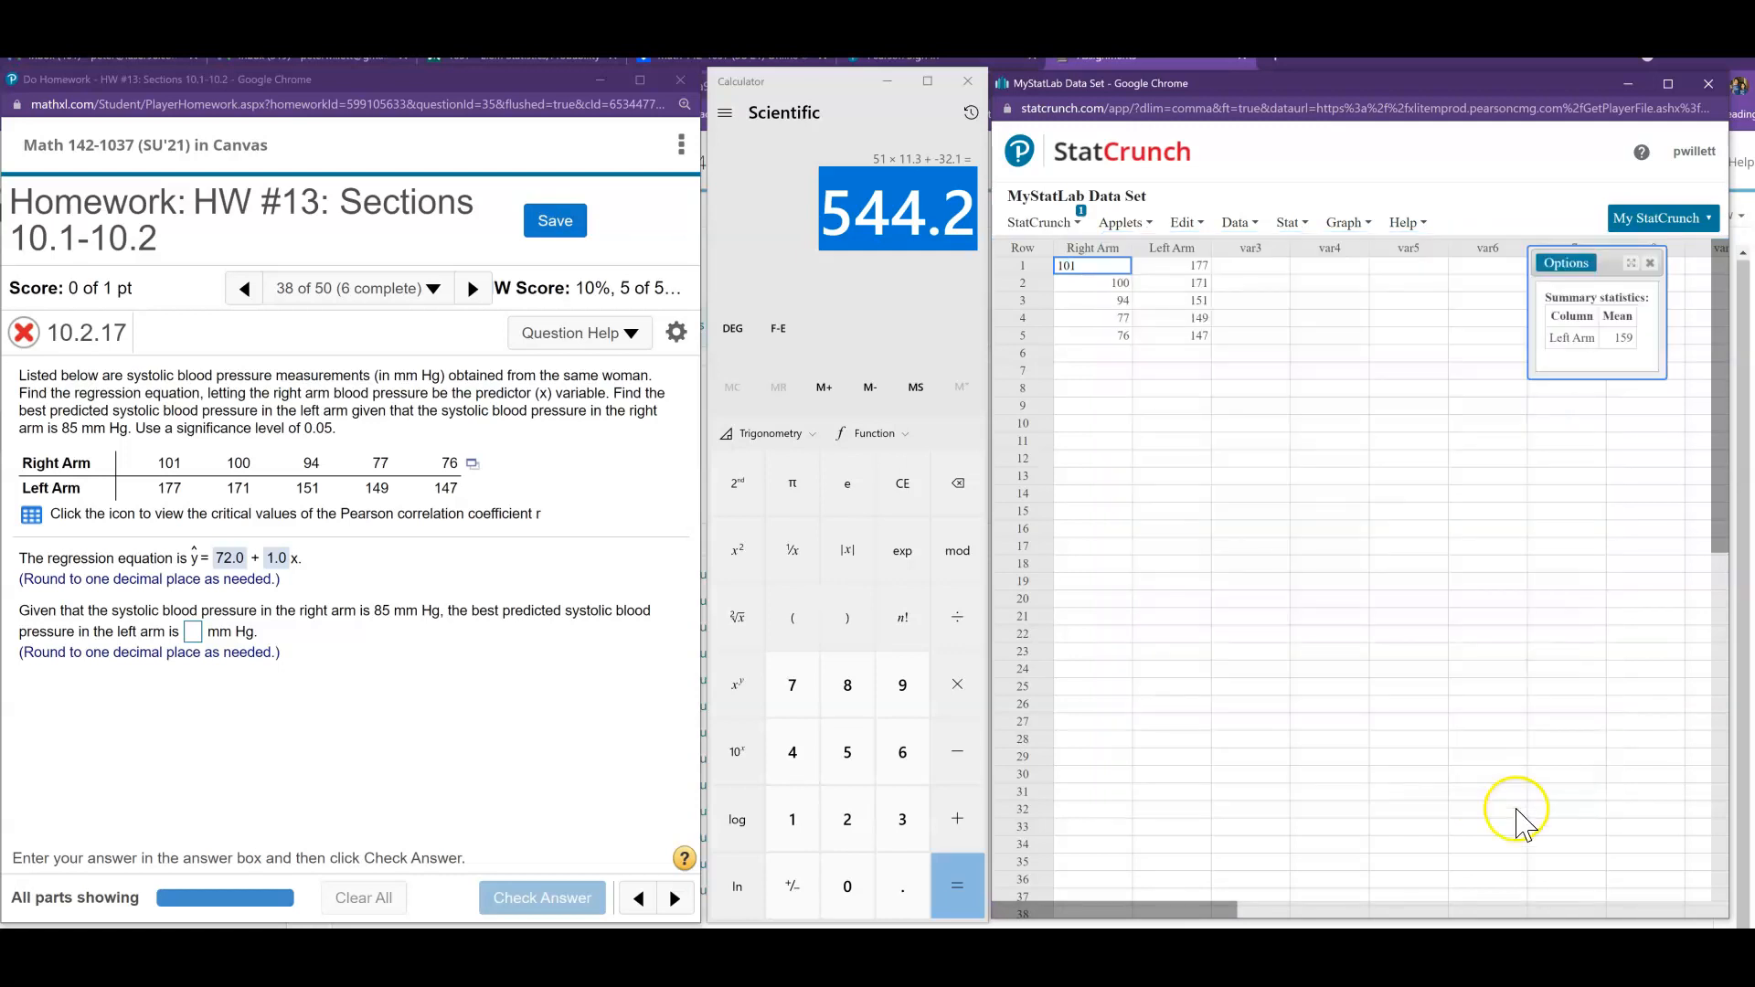
# - Enter 159 as the best predicted left arm pressure, check the answer and dismiss the feedback
pyautogui.click(193, 631)
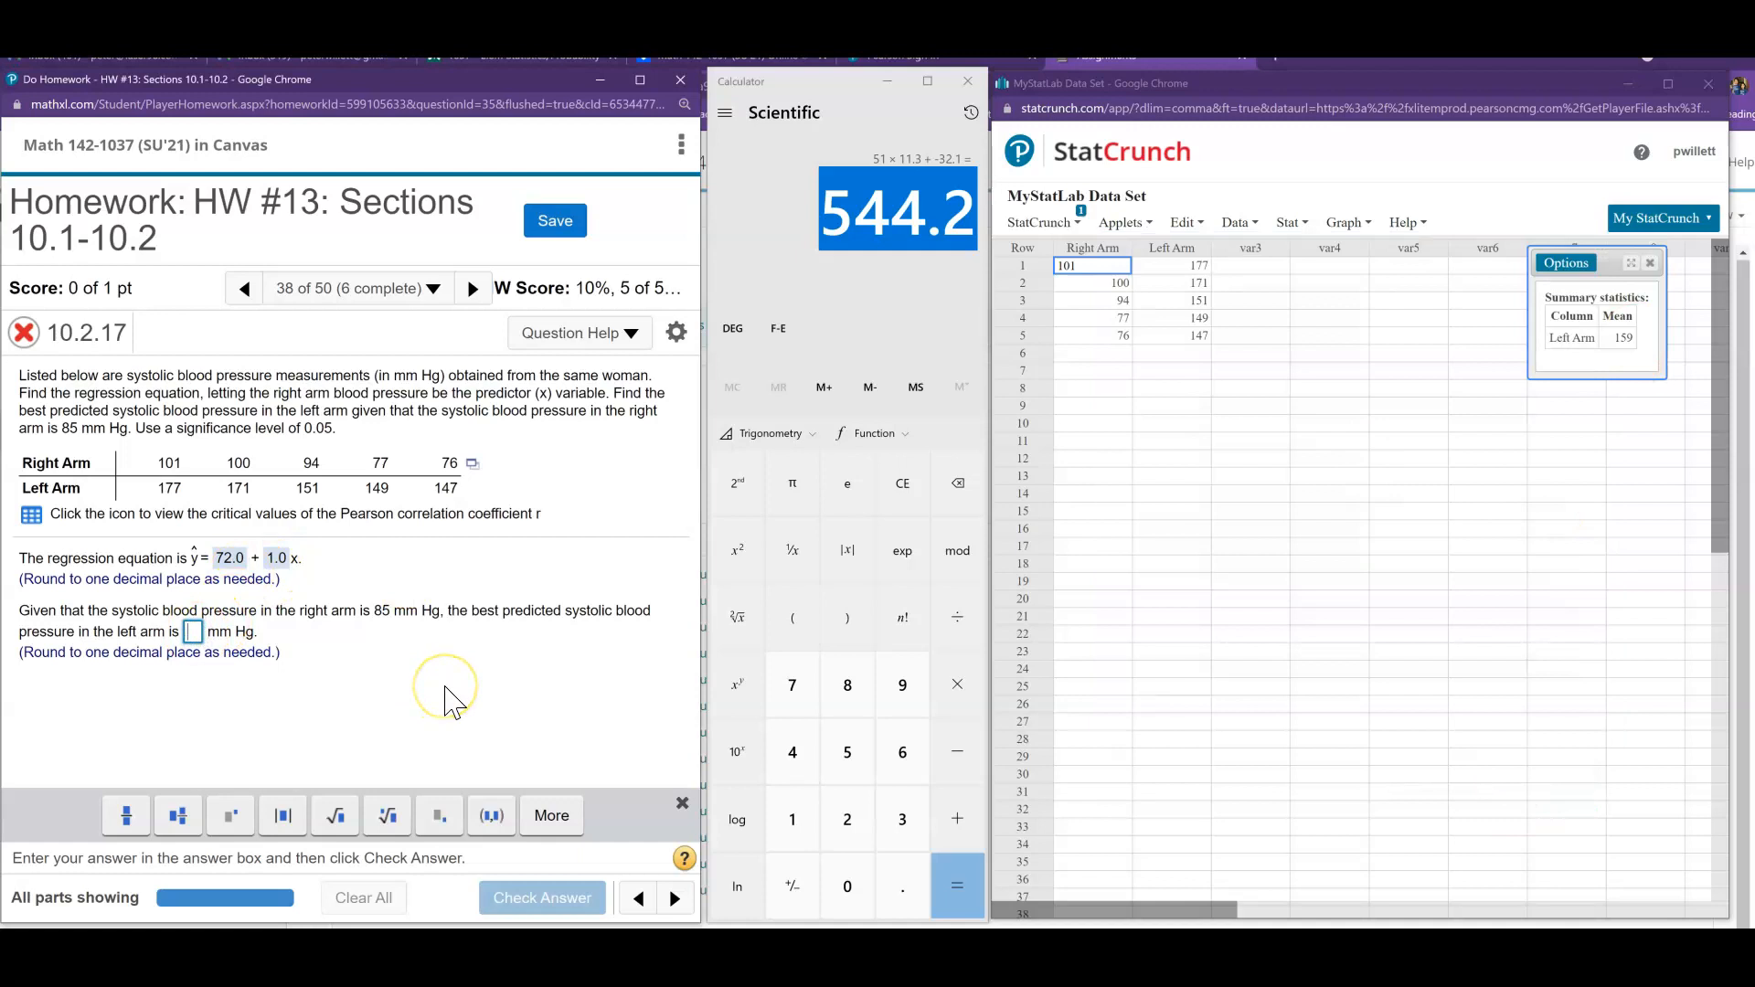
pyautogui.write('159')
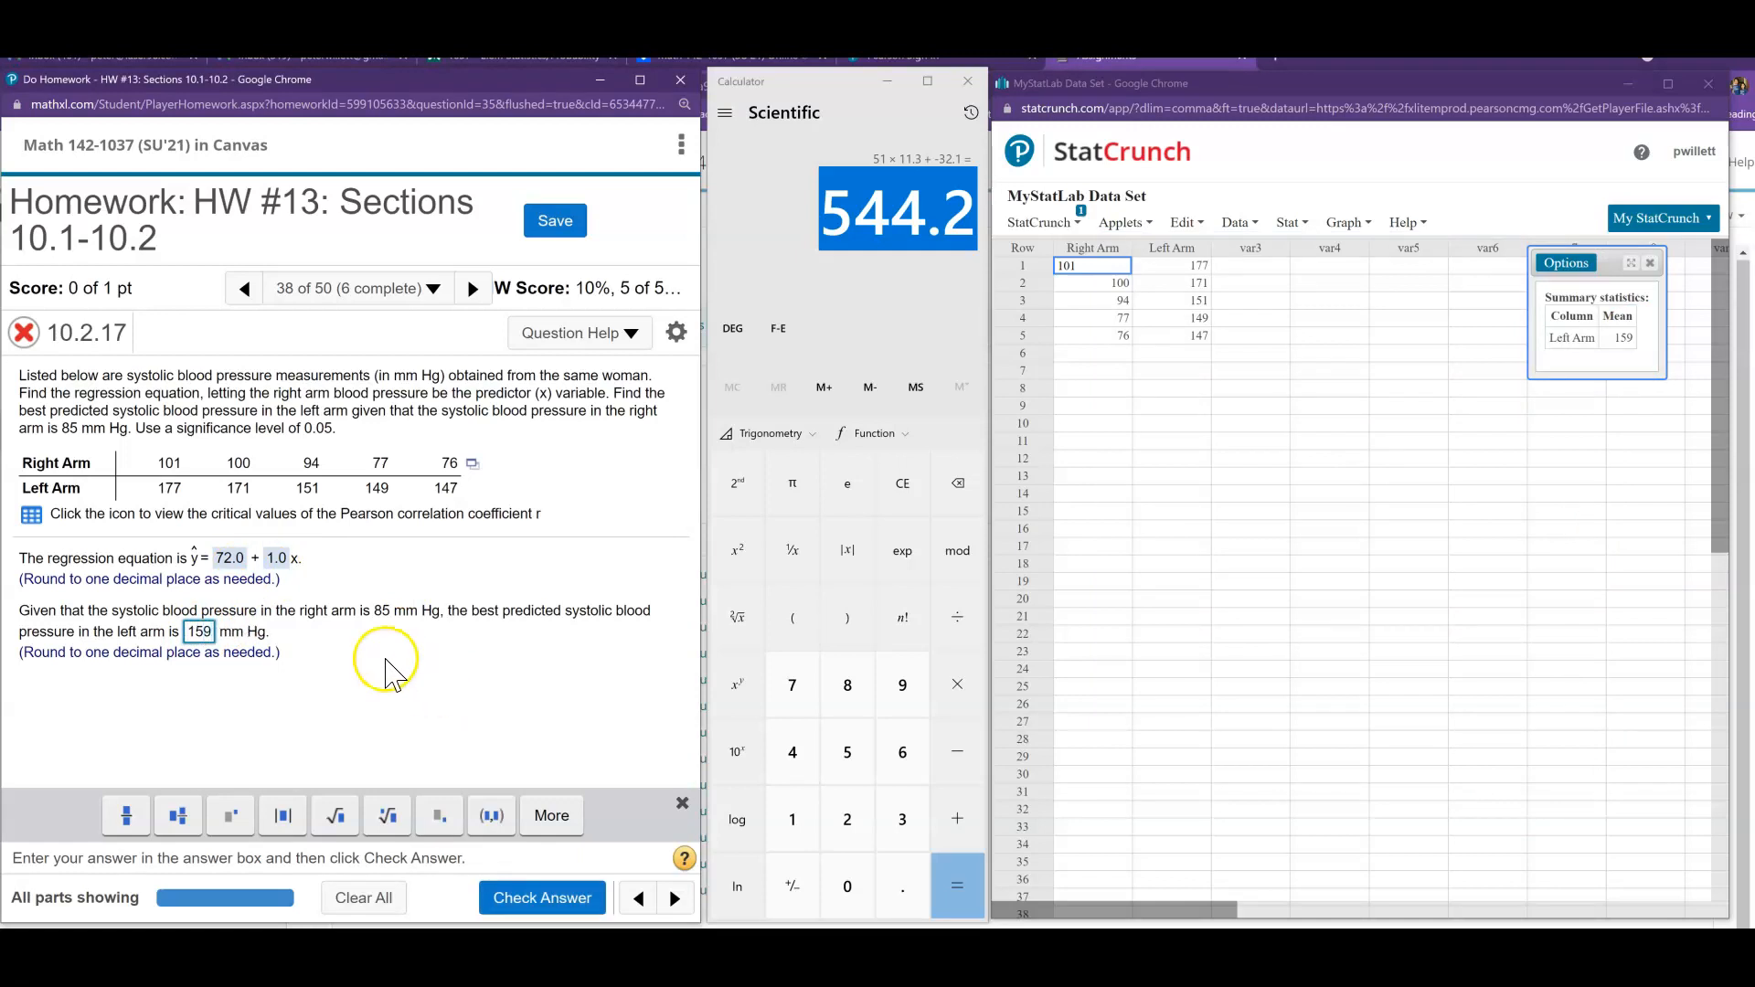
pyautogui.click(542, 897)
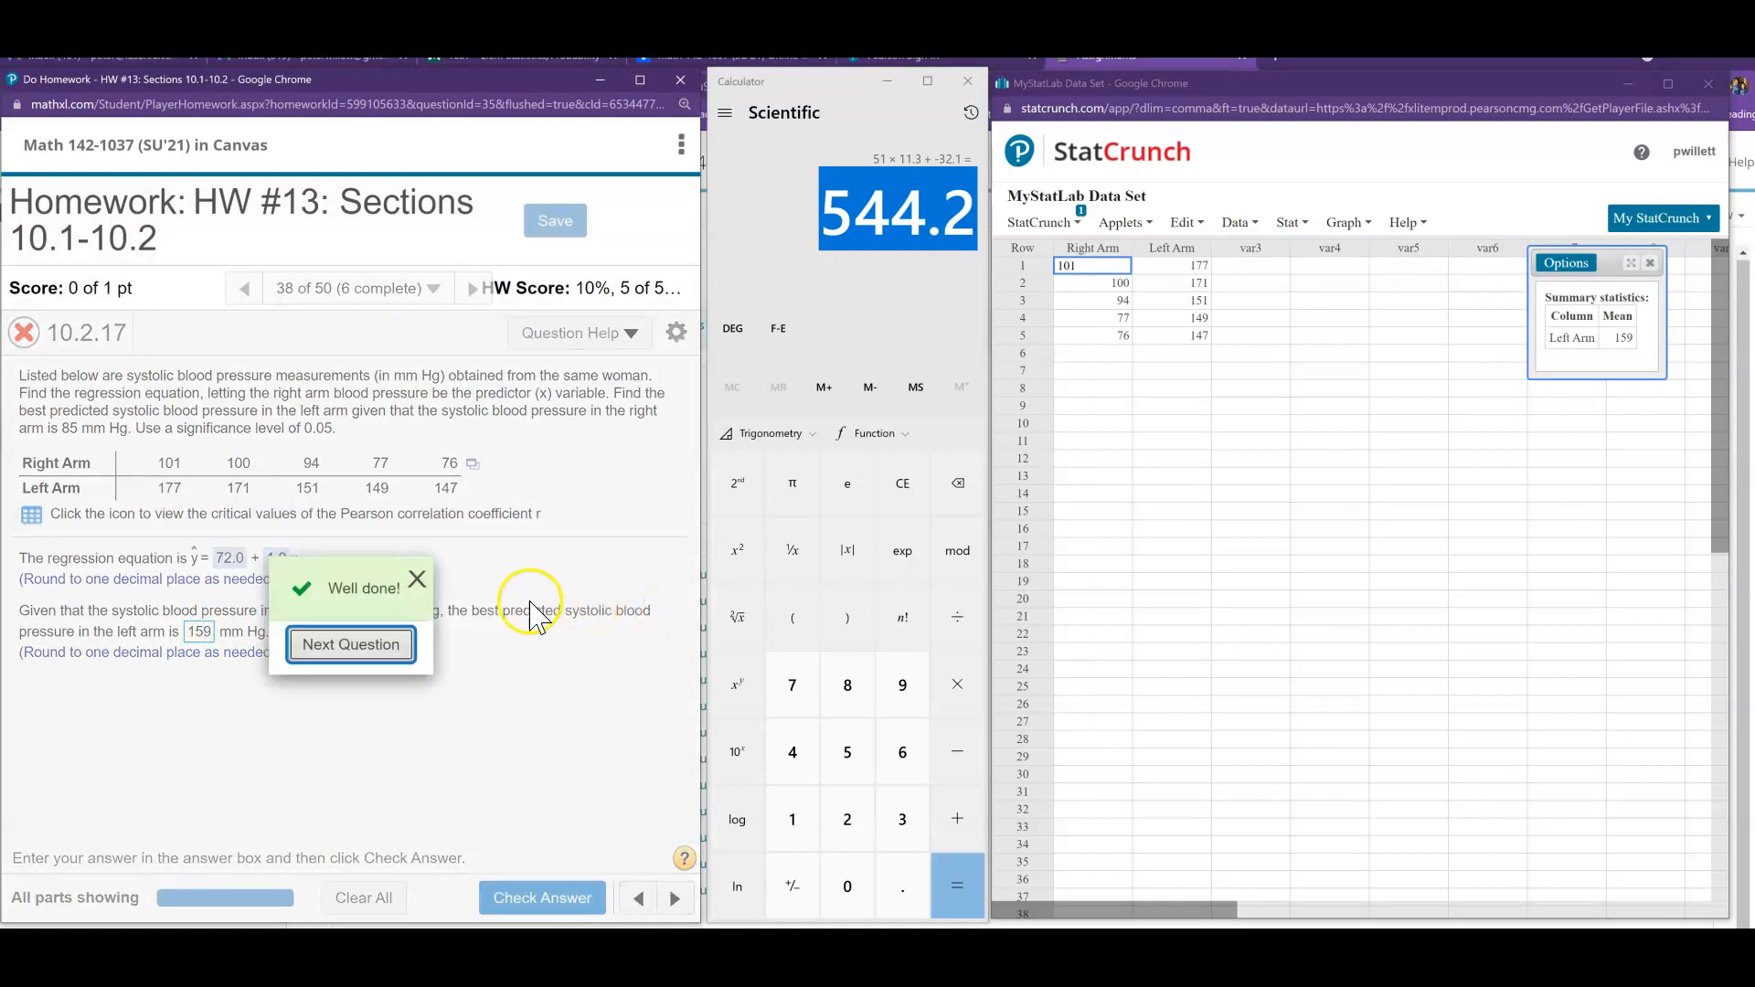
pyautogui.click(417, 580)
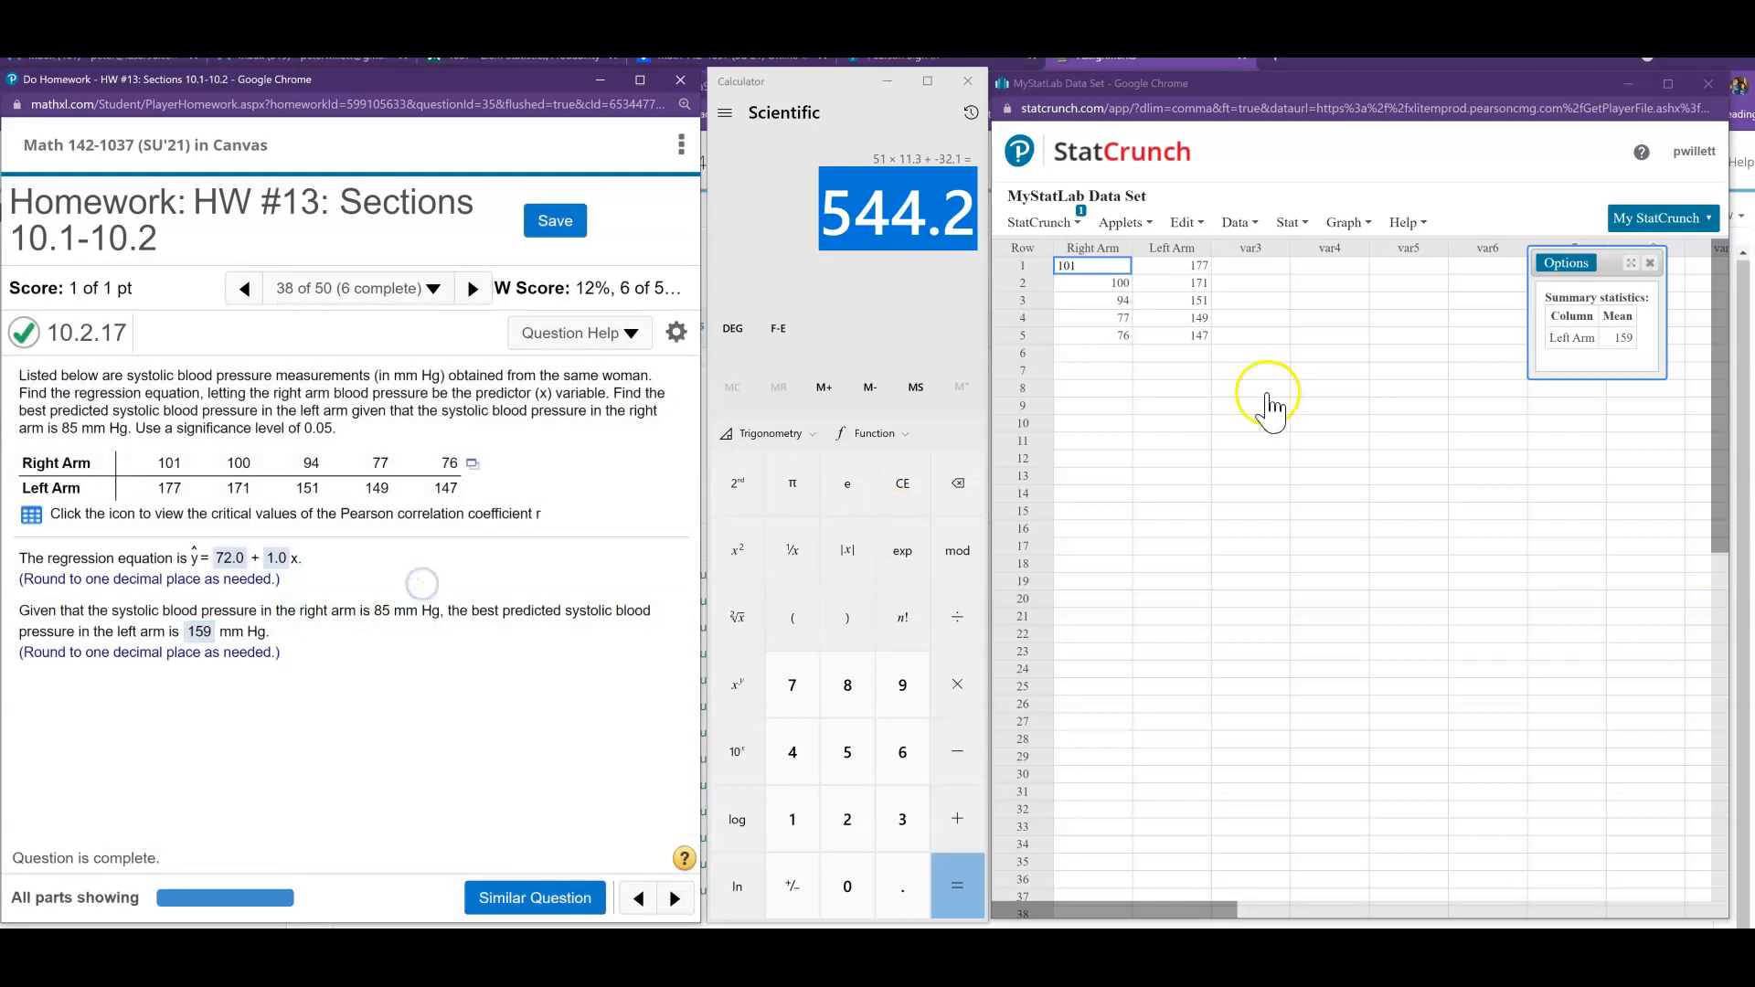
# - Calculate 85 + 72 in the calculator to compare the regression equation's prediction with the mean
pyautogui.click(961, 251)
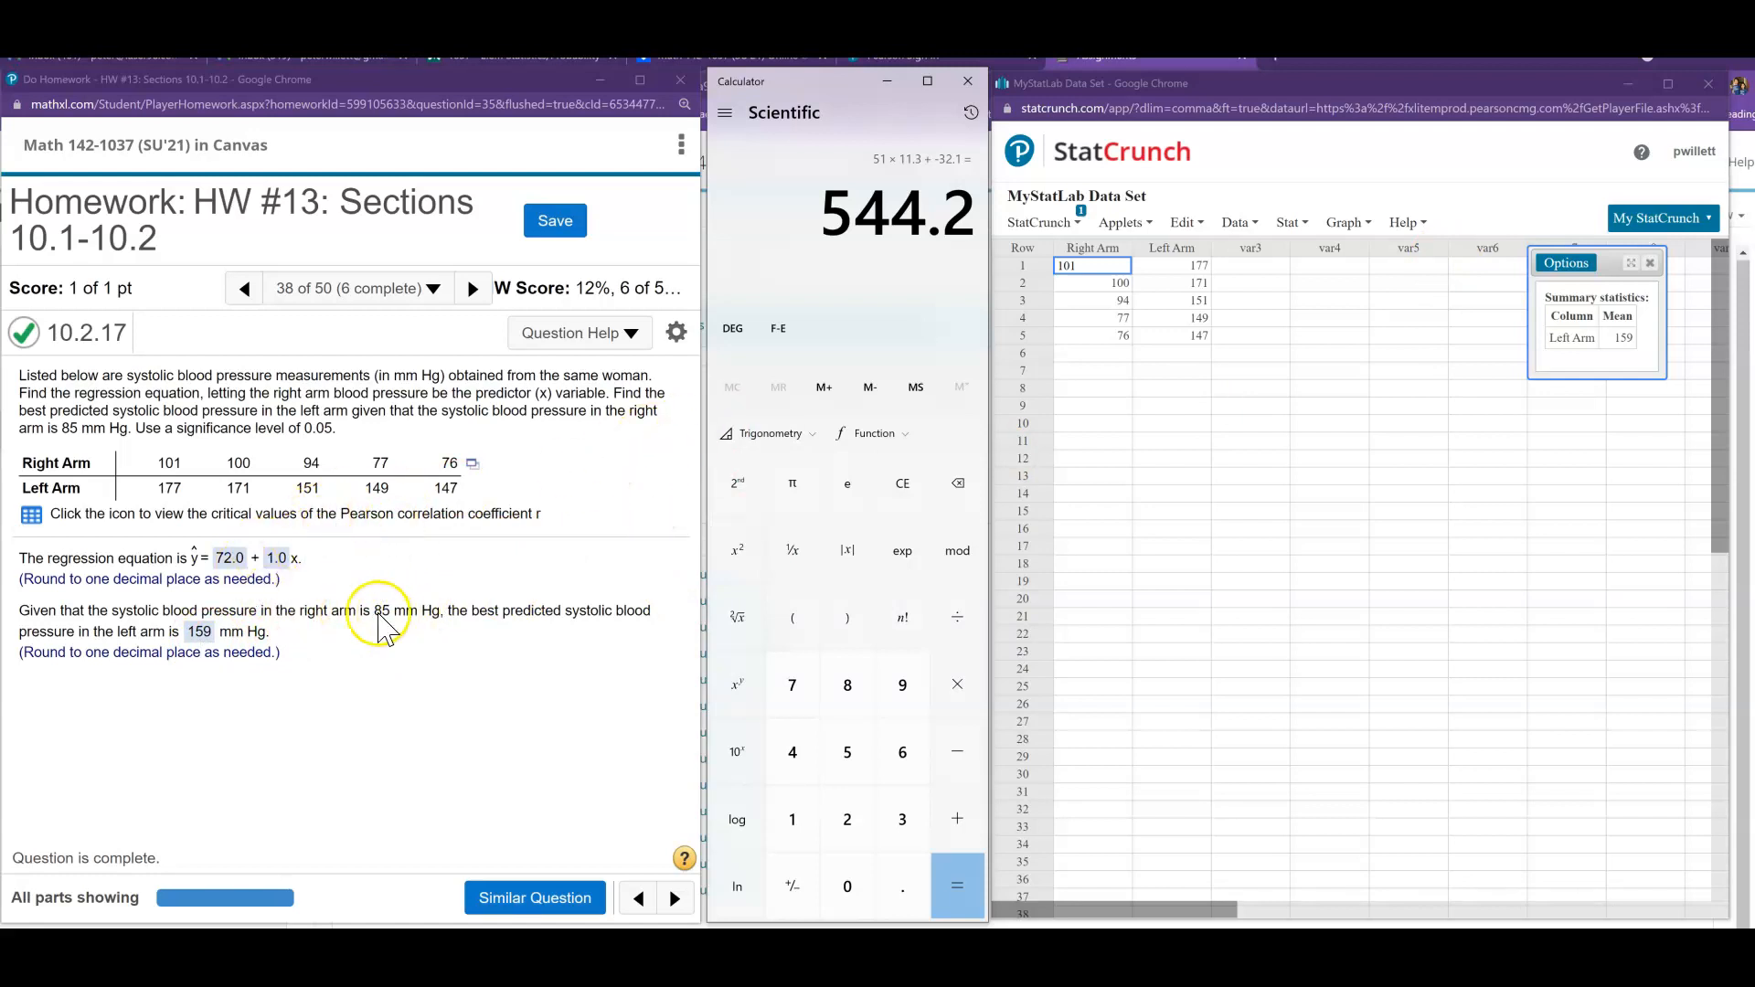
pyautogui.click(859, 699)
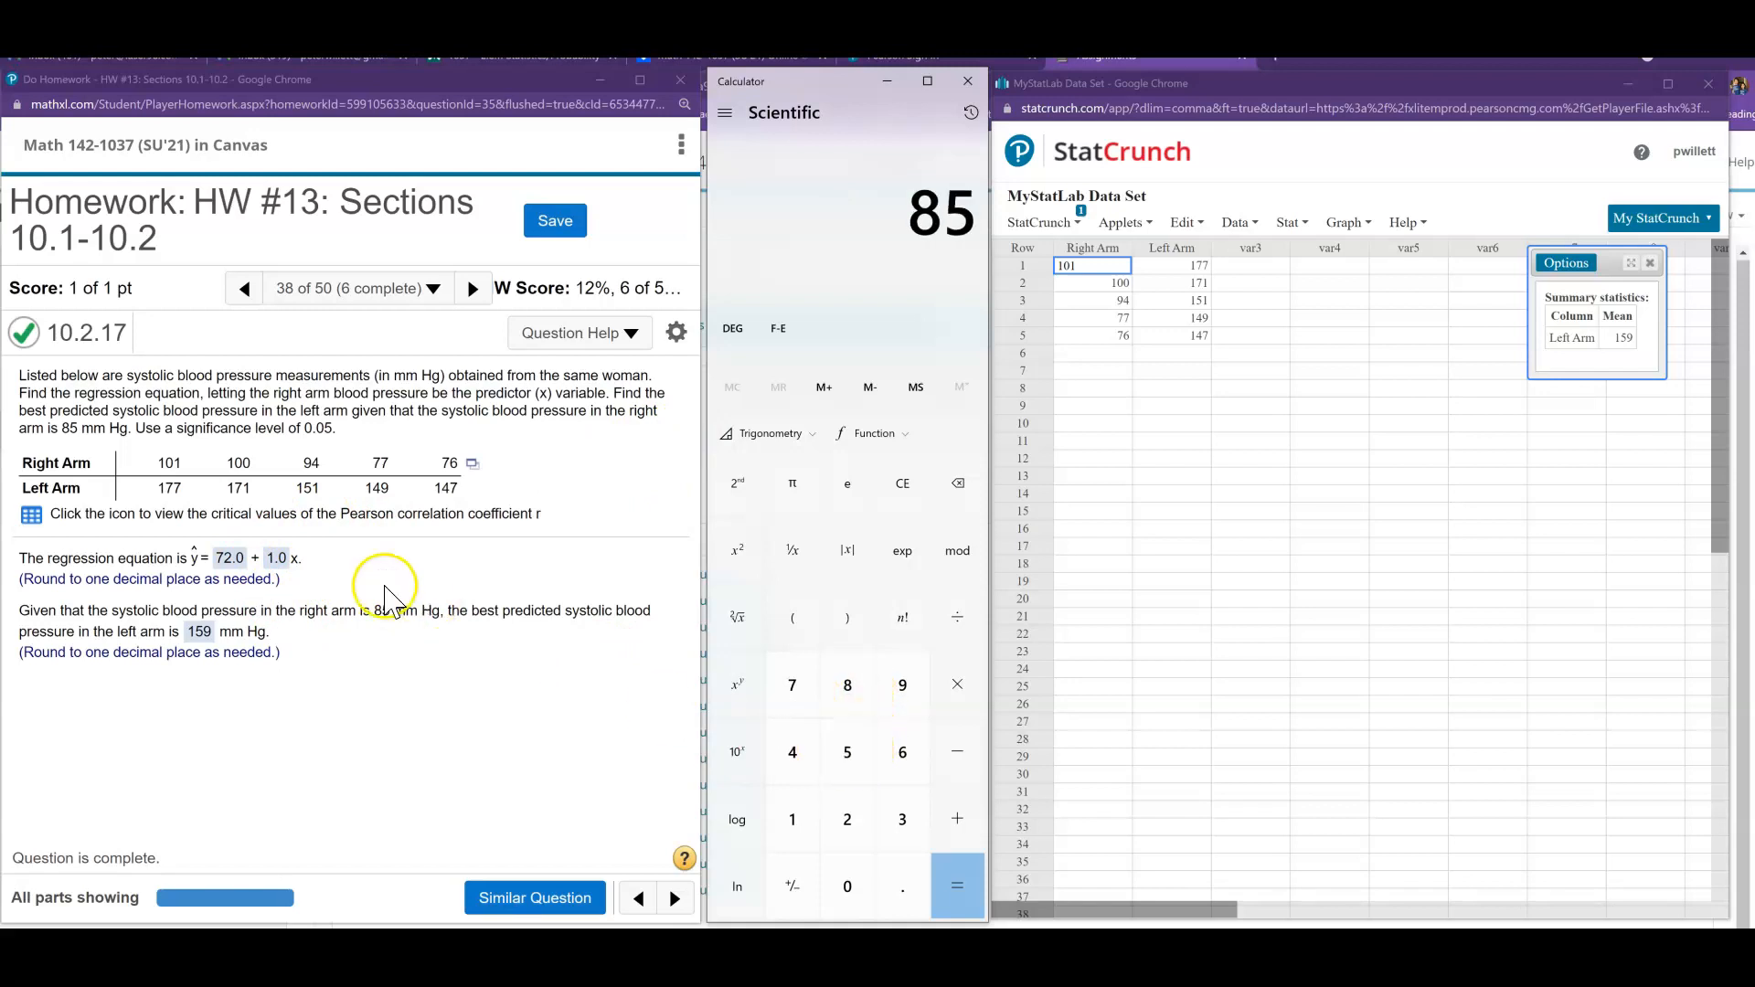
pyautogui.click(965, 834)
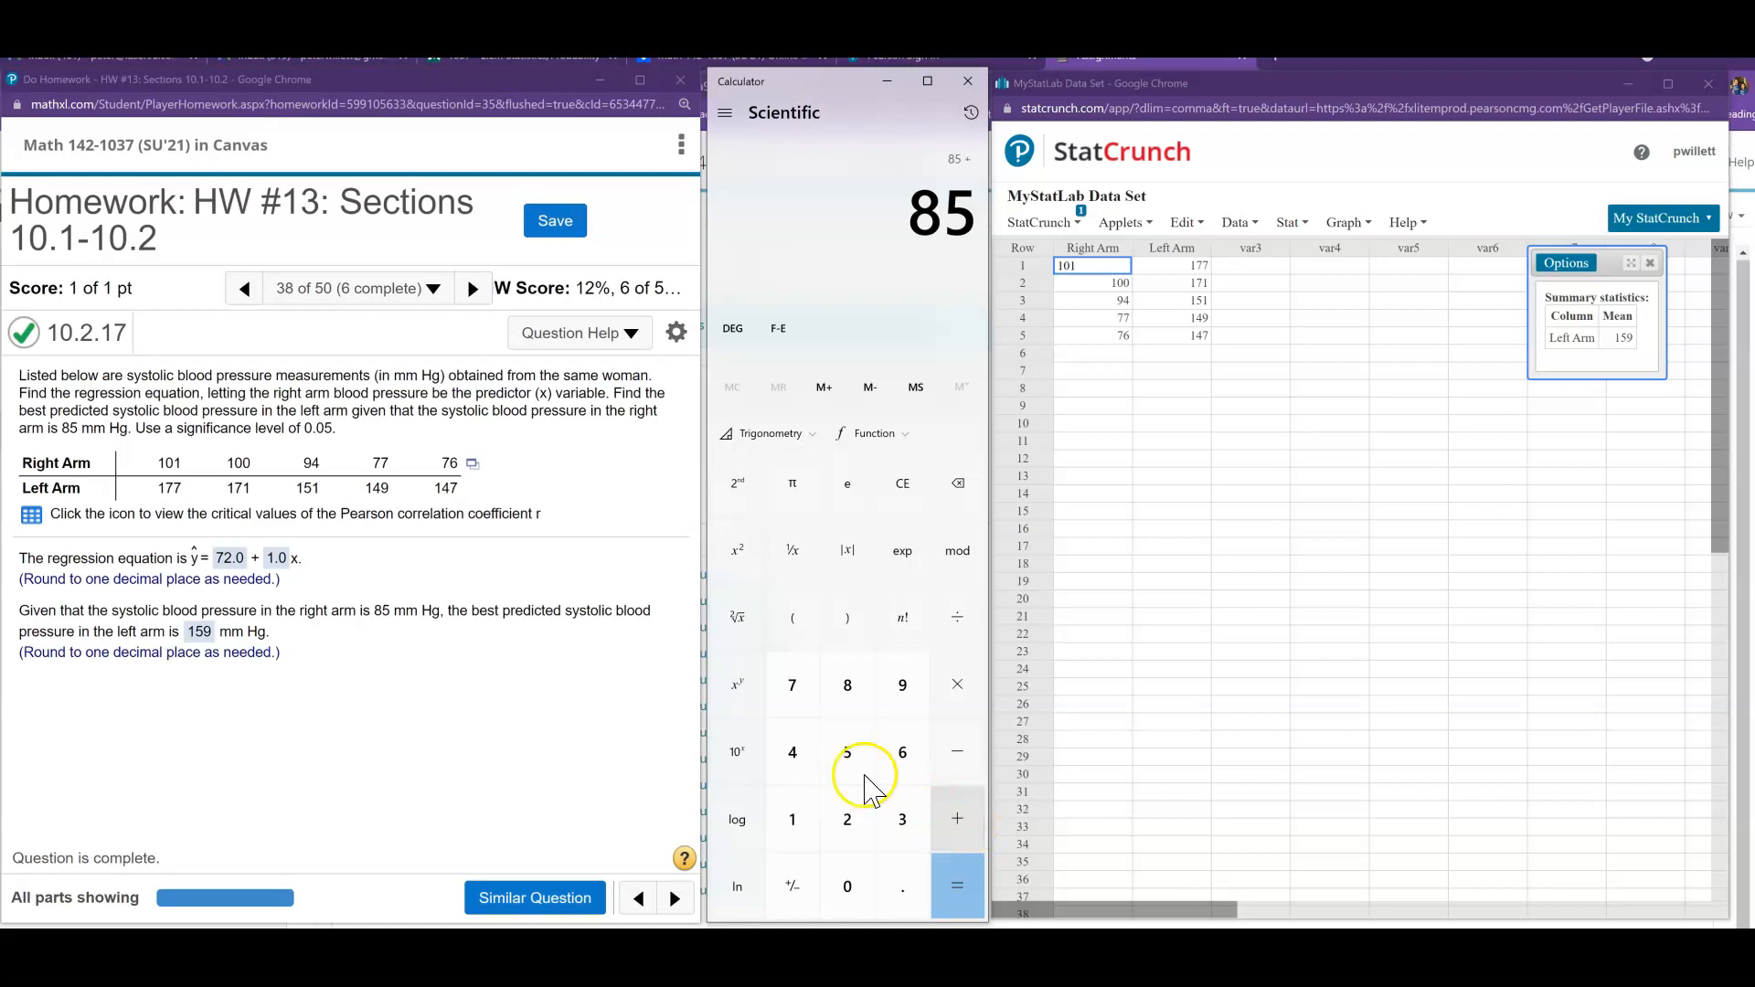
pyautogui.click(793, 684)
pyautogui.click(851, 823)
pyautogui.click(952, 889)
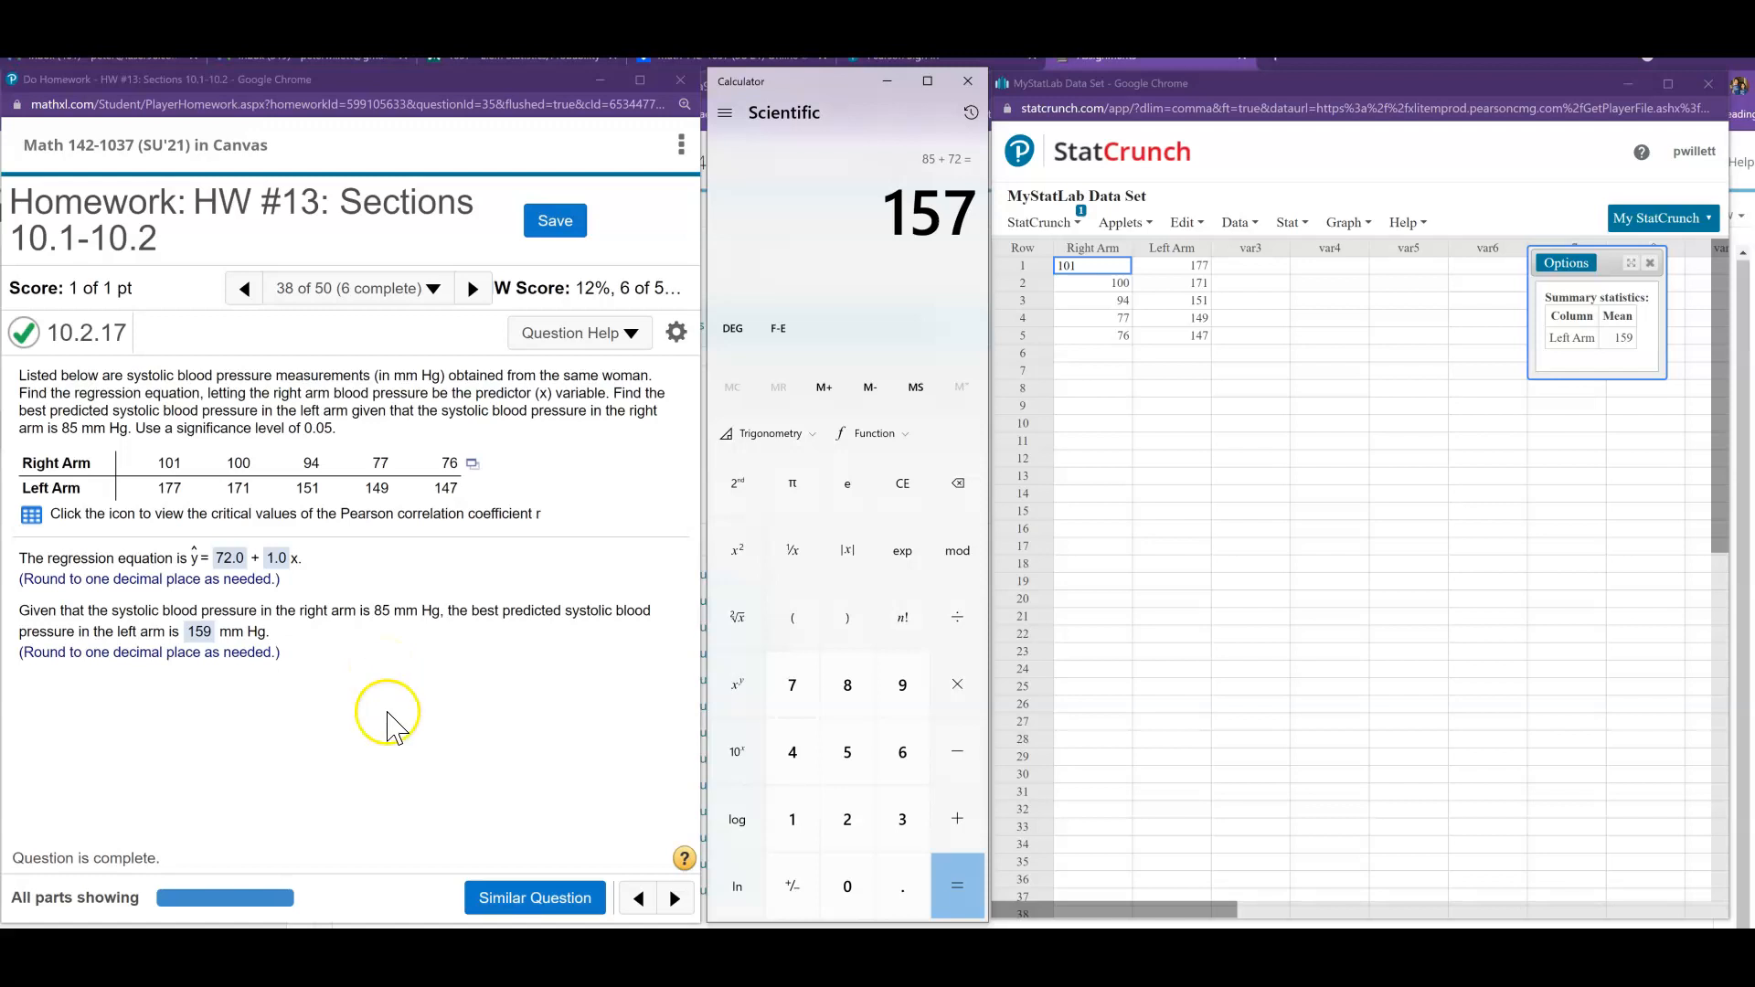
# - Revisit question 37 on bear chest size and weight, then return to question 38
pyautogui.click(638, 898)
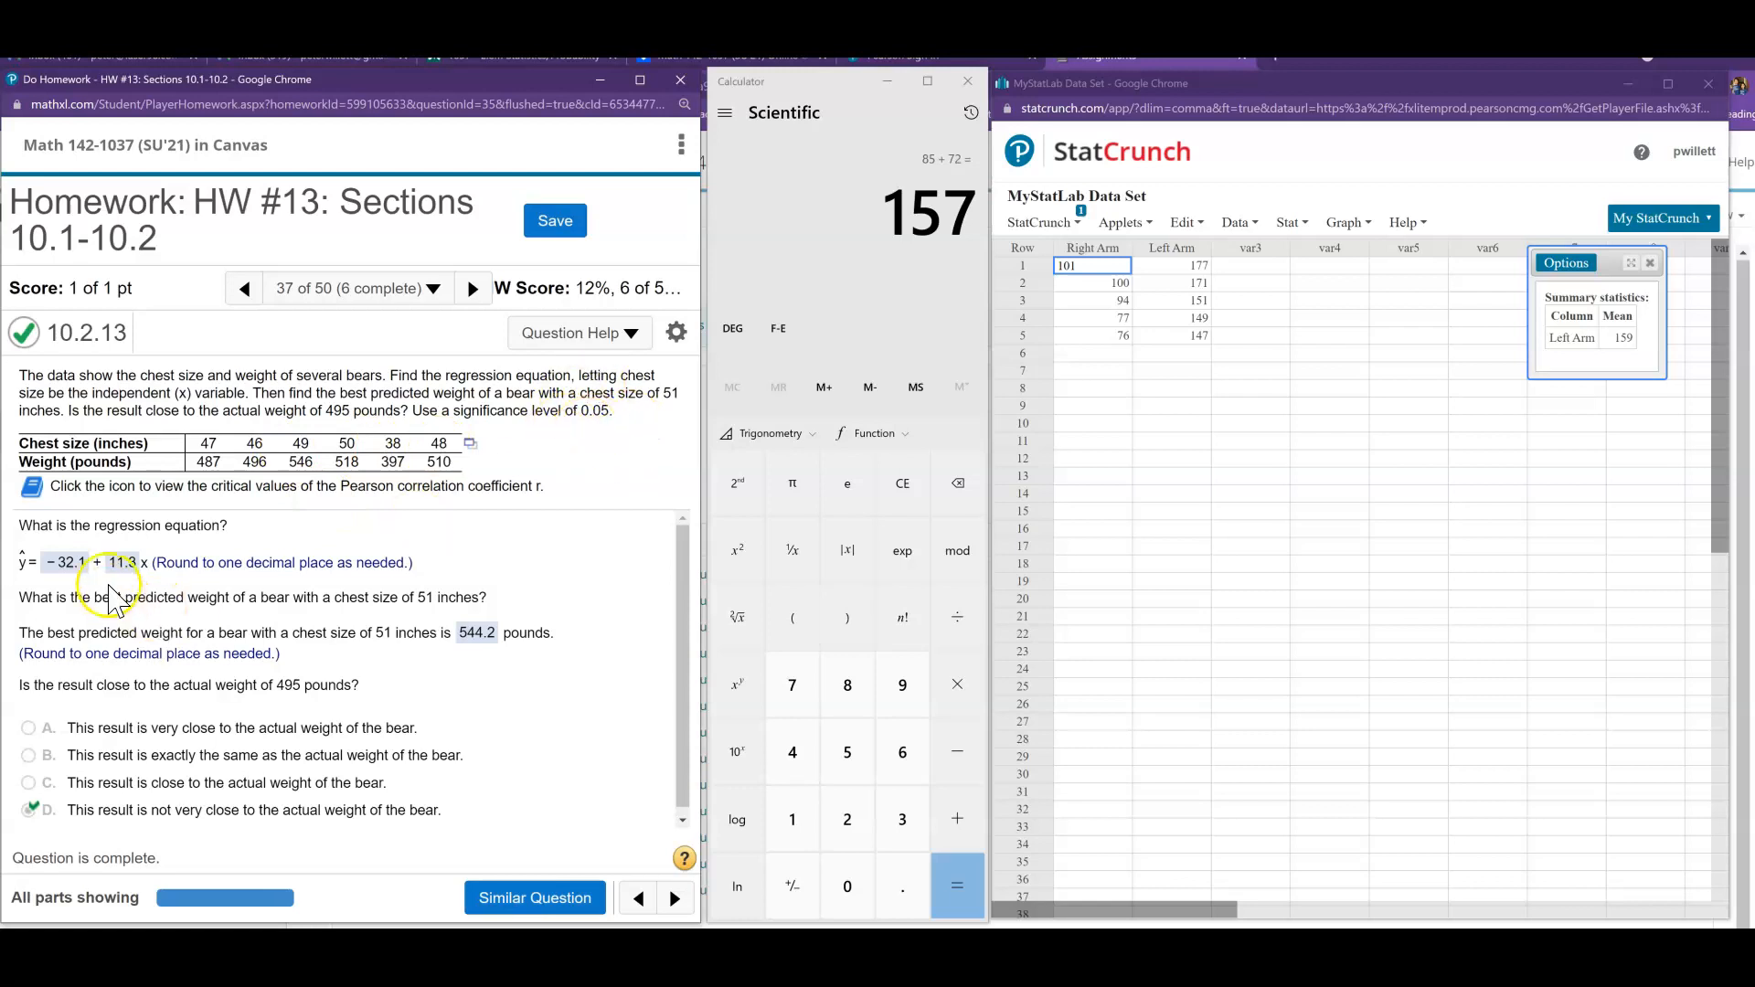
pyautogui.click(675, 899)
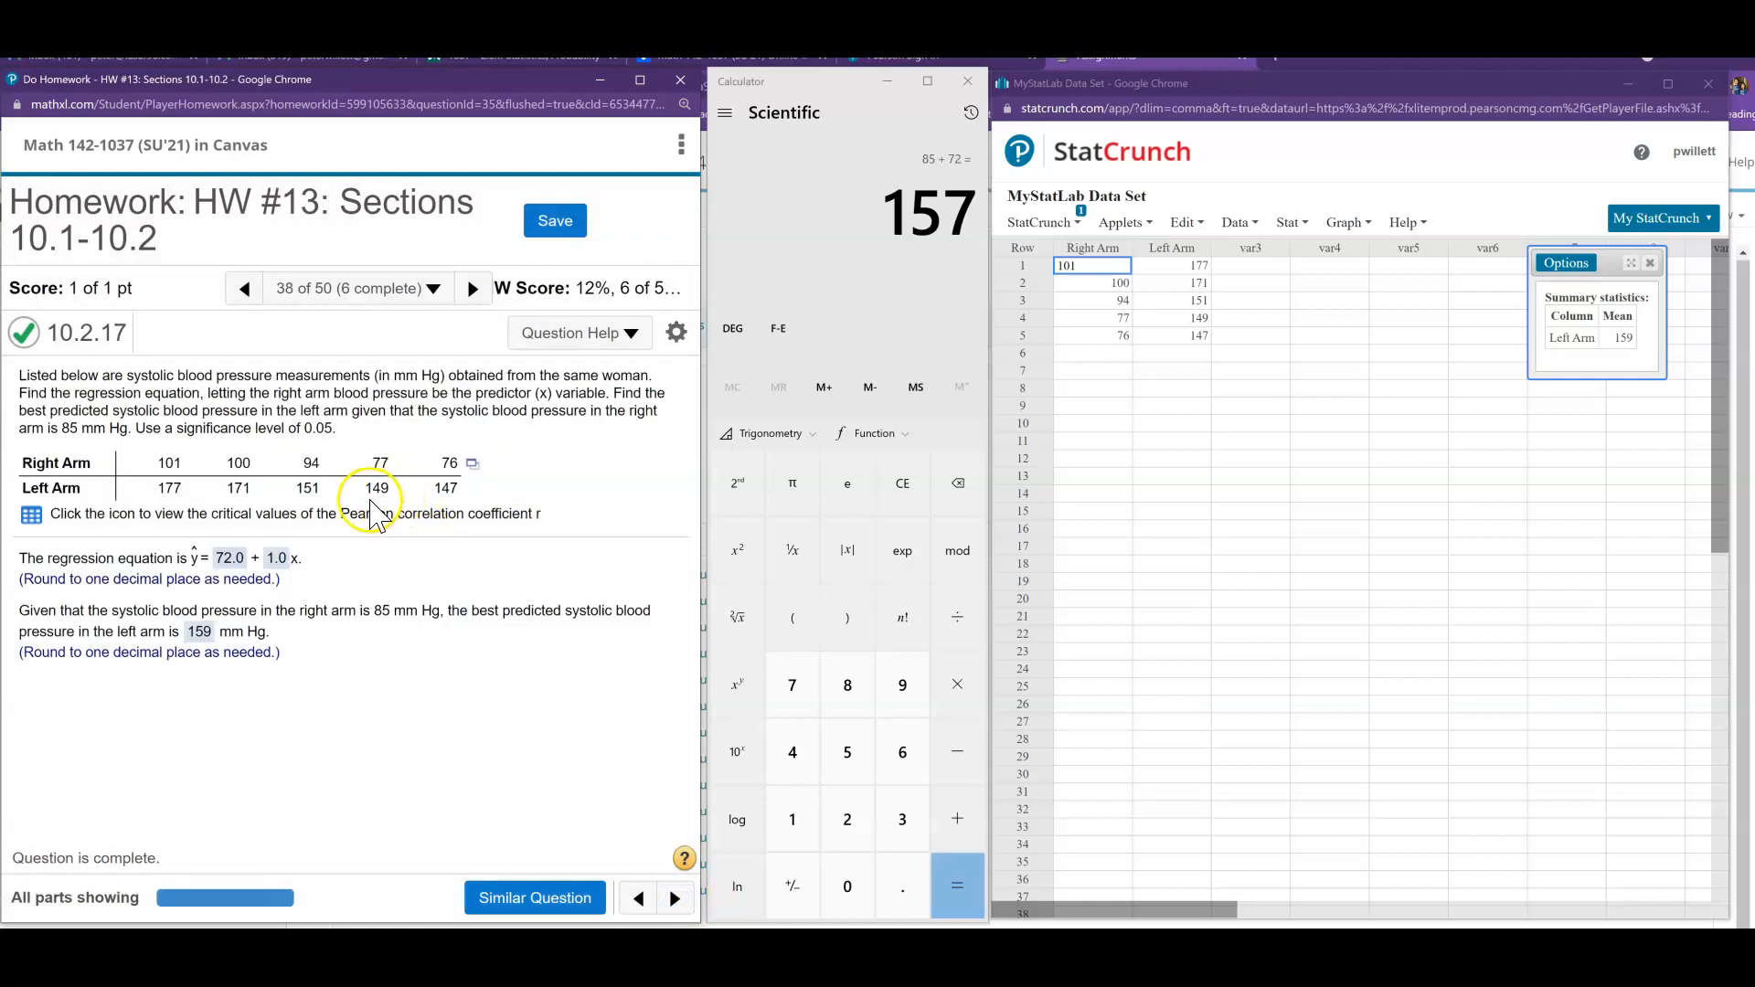